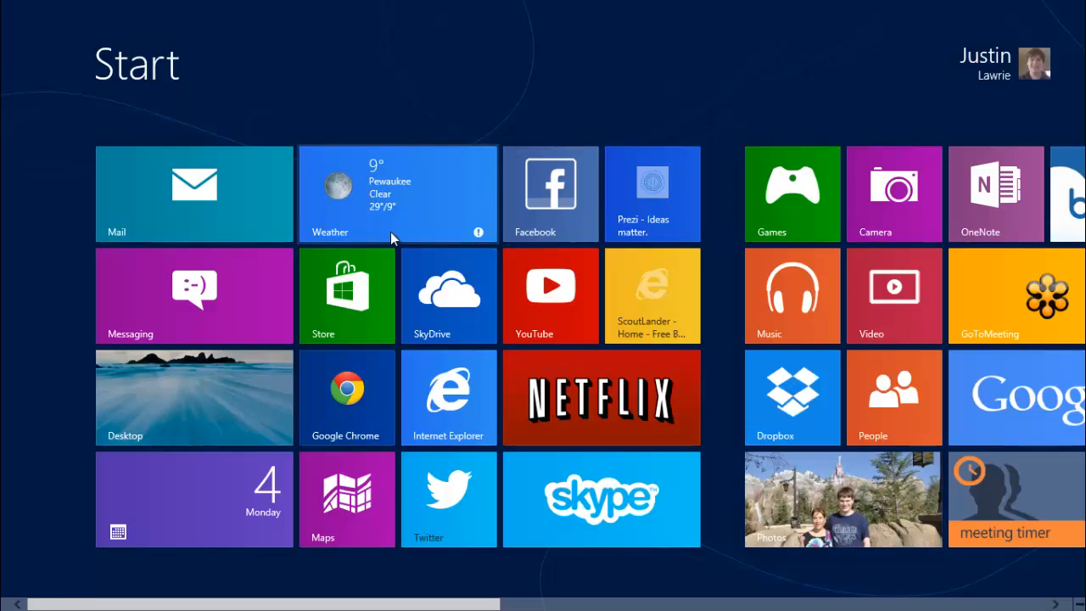
Open the desktop from its tile on the Start screen and return to the Start screen.
scroll(660, 403, down, 5)
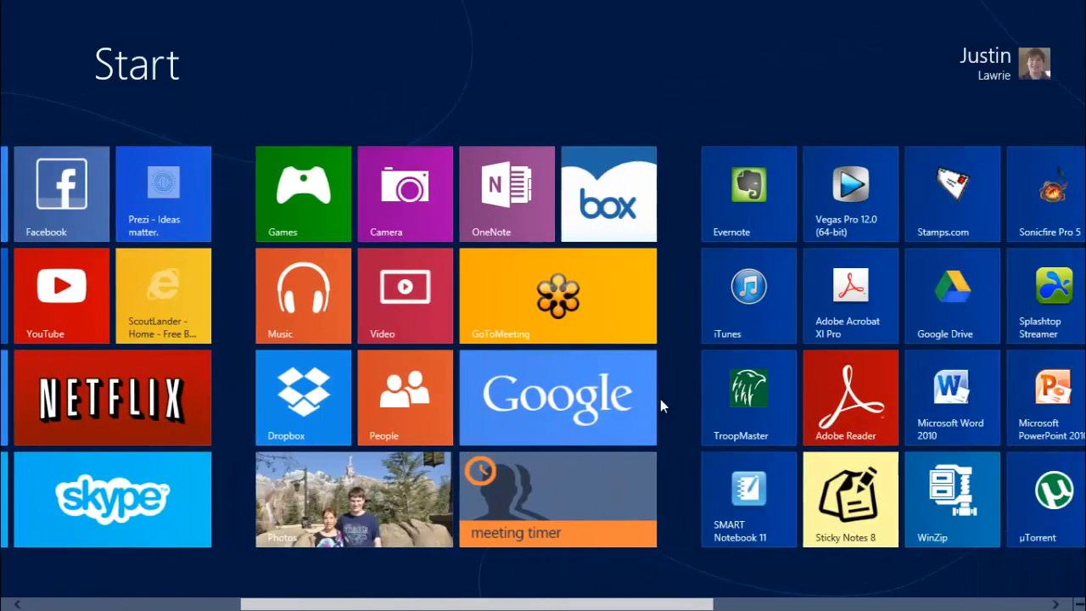
scroll(660, 399, down, 2)
scroll(649, 405, up, 5)
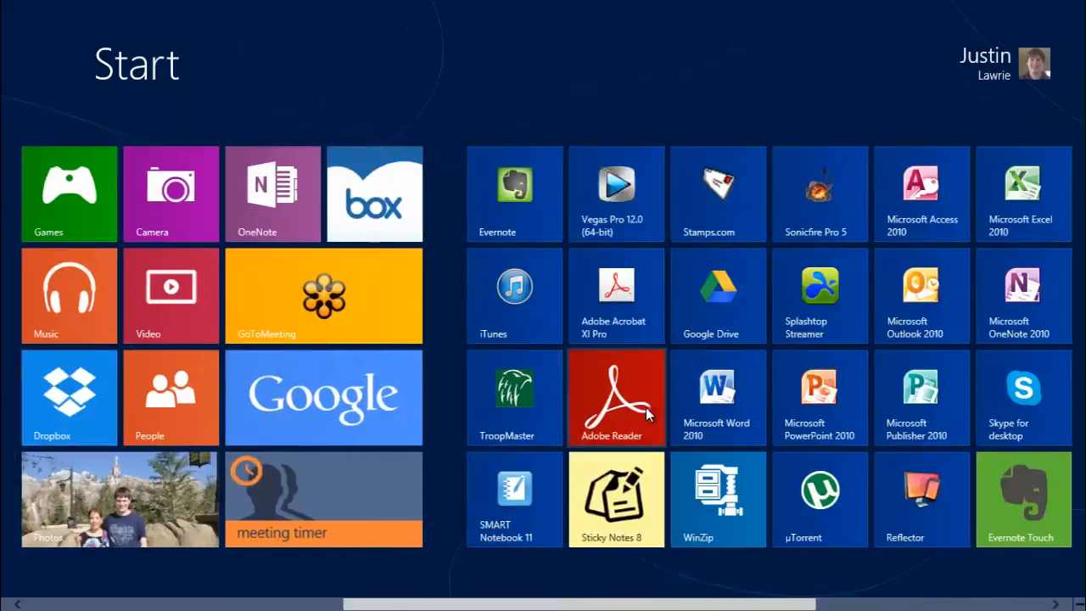
scroll(644, 410, up, 2)
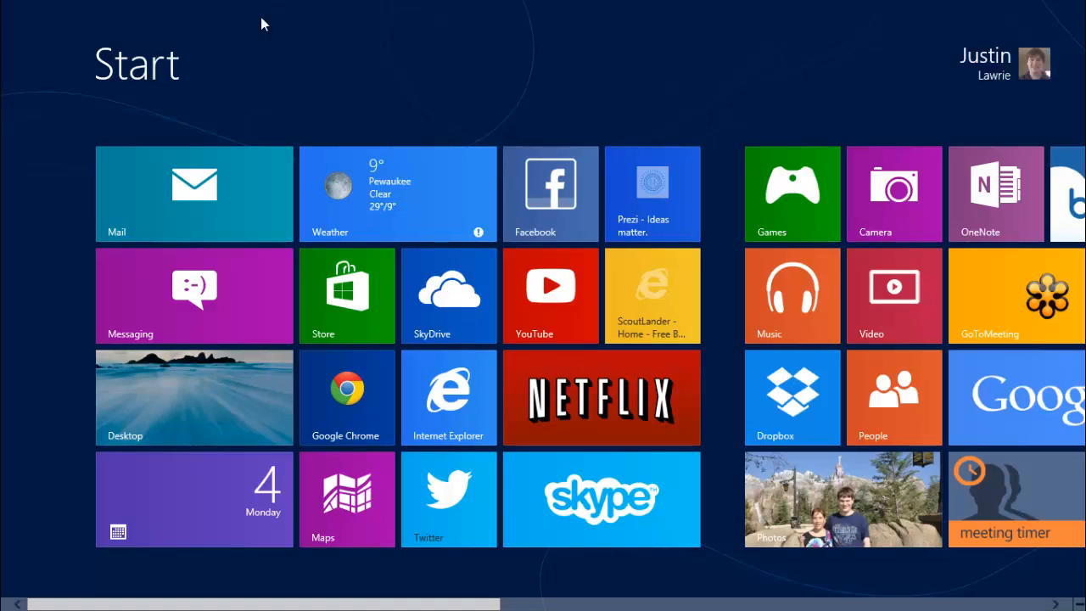
click(220, 411)
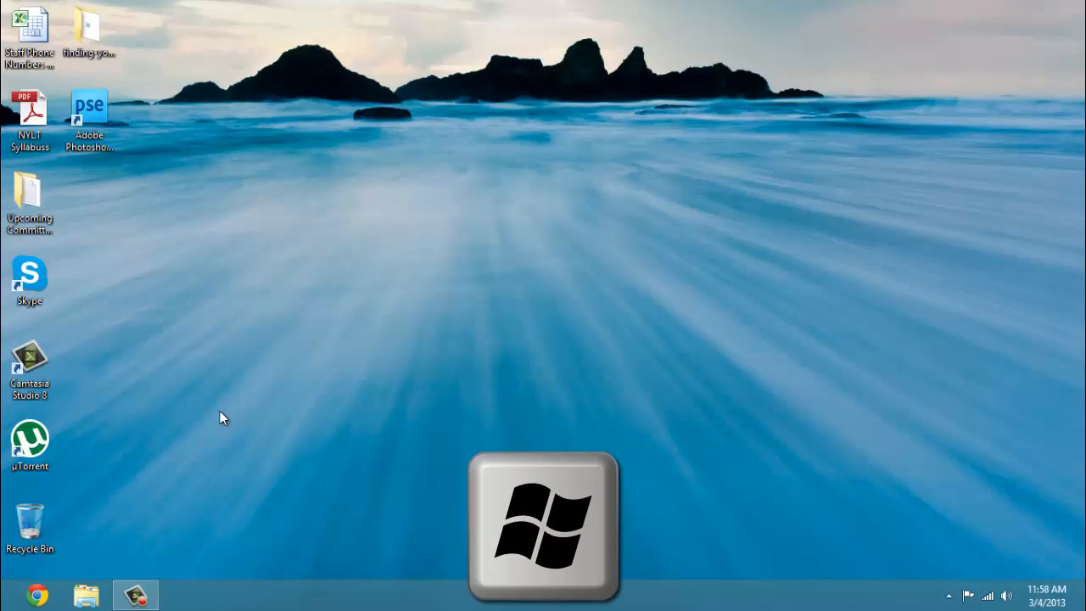
key(super)
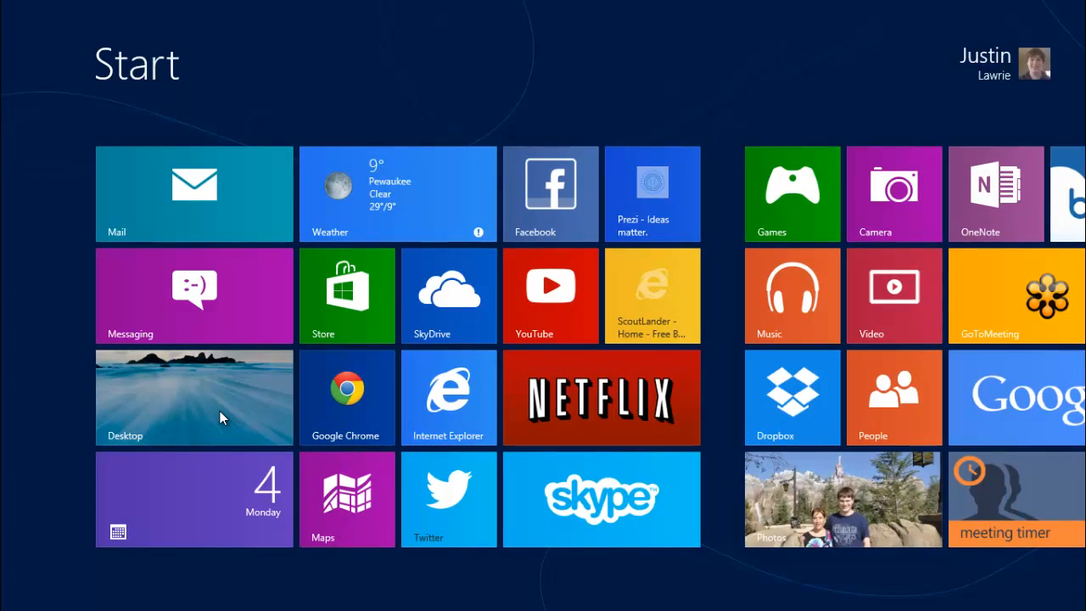
Switch to the desktop and back to Start through the charms bar, and display and dismiss the charms over the Start screen.
click(220, 411)
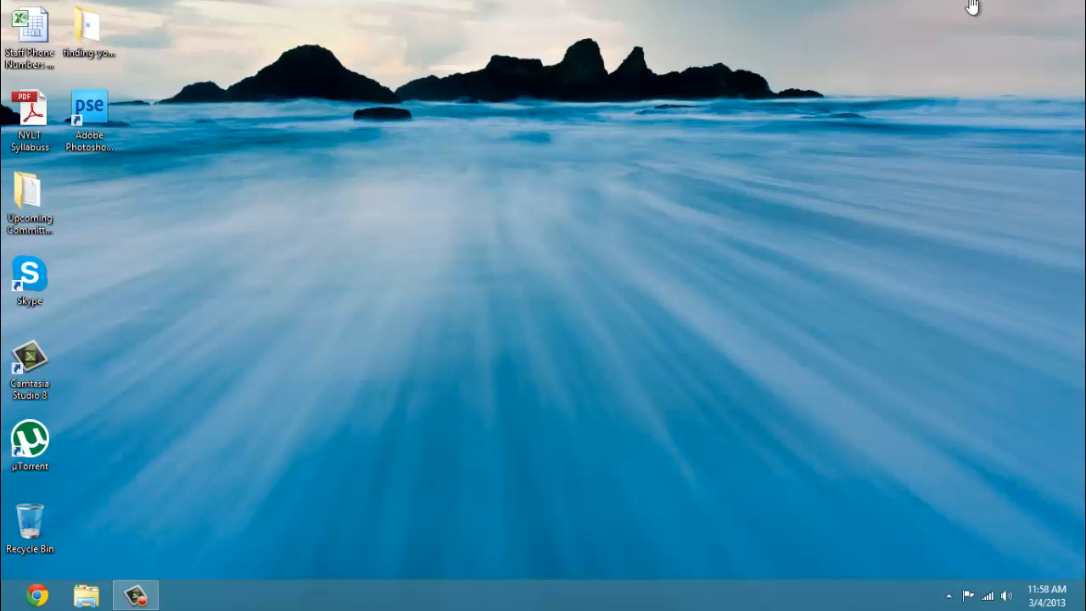
mouse_move(1083, 2)
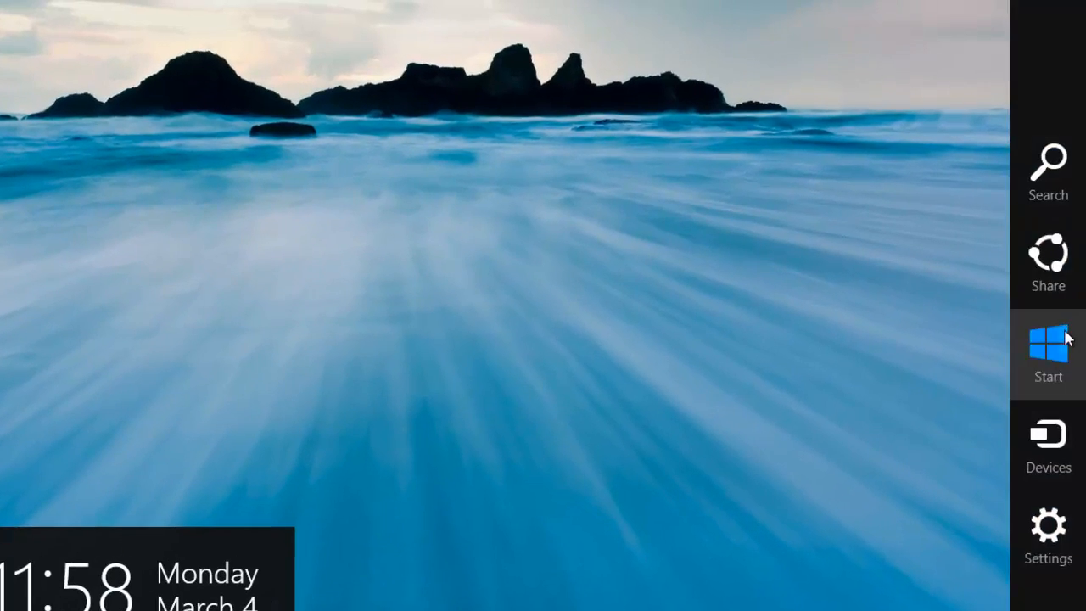
click(1065, 339)
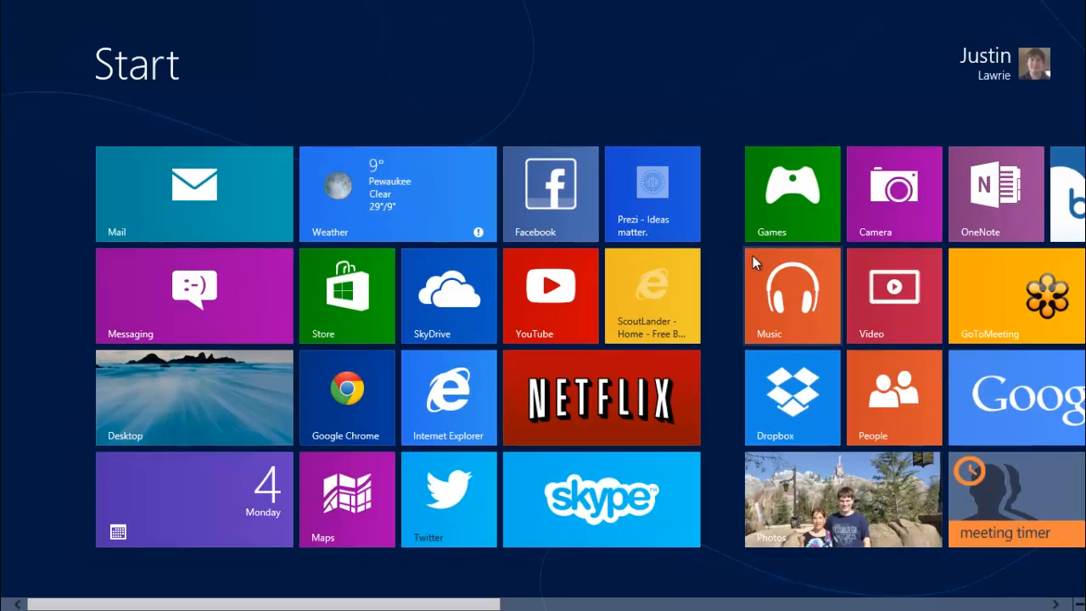
key(super+c)
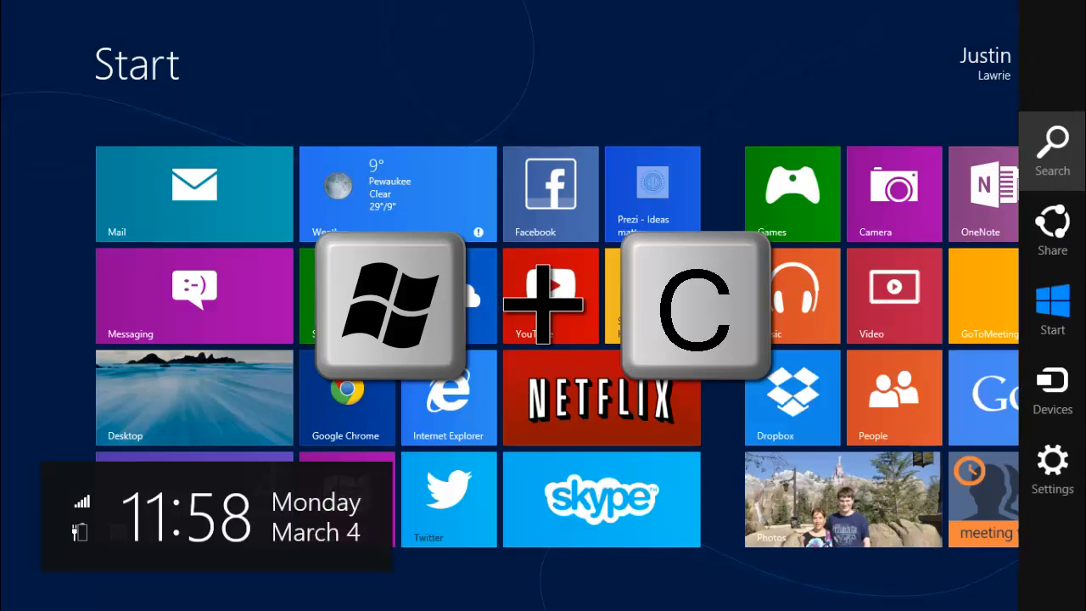
click(735, 68)
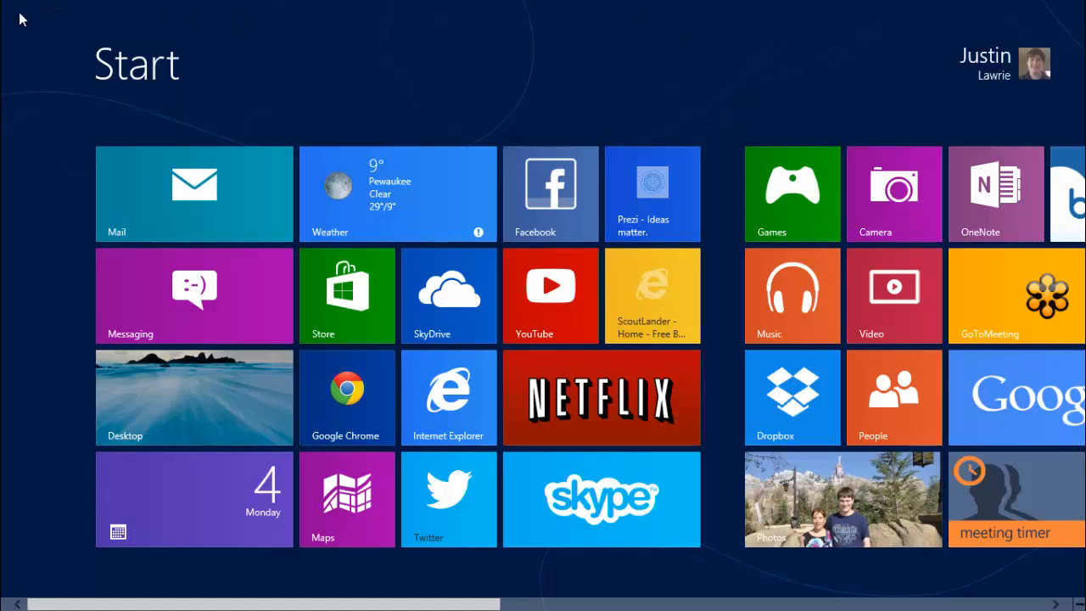
Close Internet Explorer, Skype and Store from the list of running apps, and return to the Start screen.
mouse_move(3, 6)
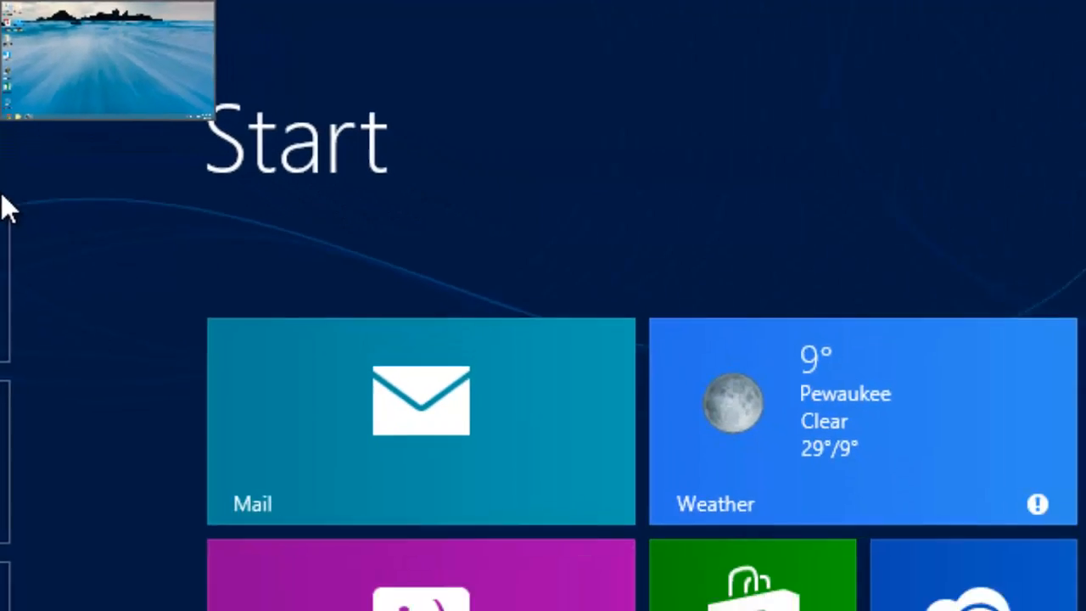
mouse_move(2, 330)
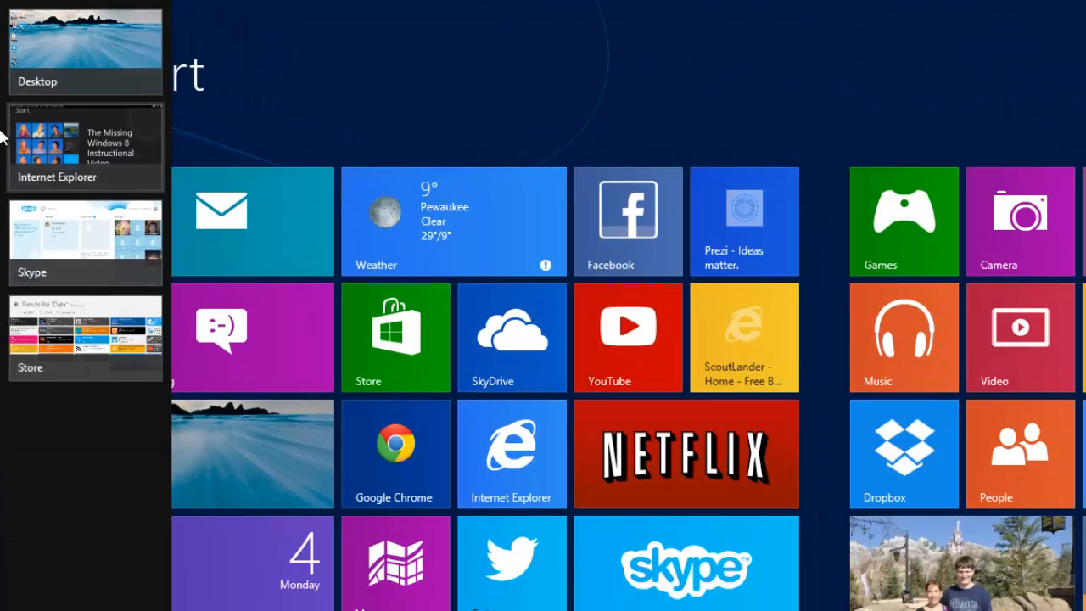
right_click(67, 141)
click(78, 144)
right_click(82, 161)
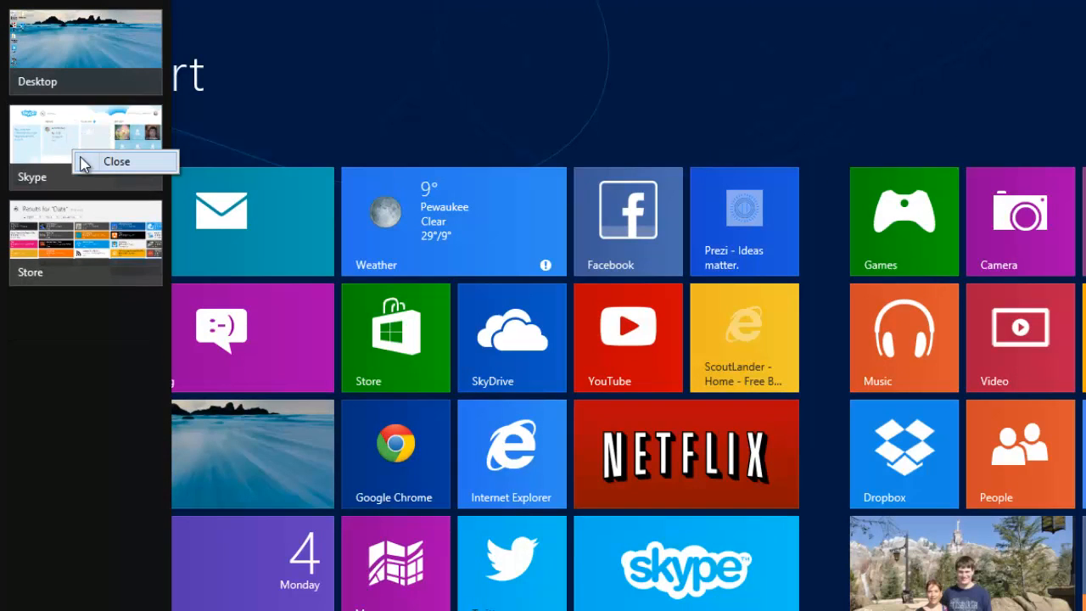
click(82, 161)
right_click(82, 160)
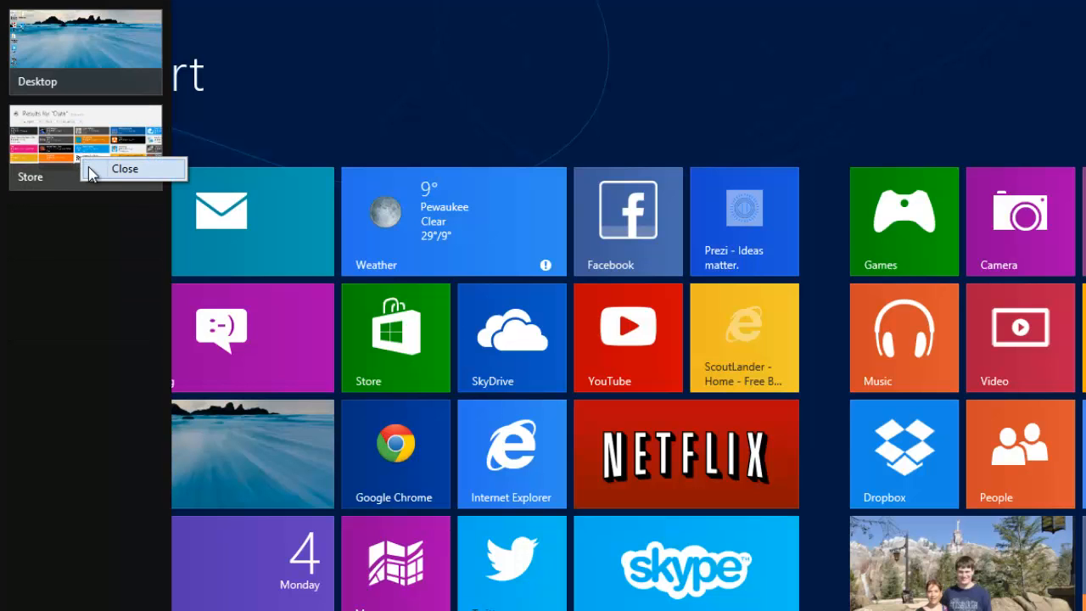
click(93, 169)
key(super)
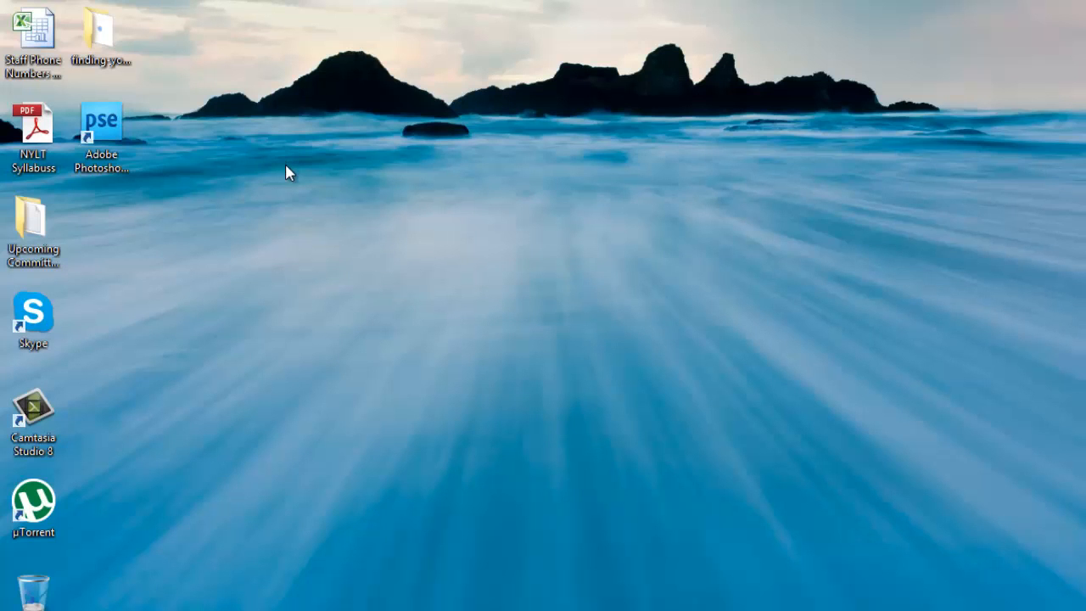
key(super)
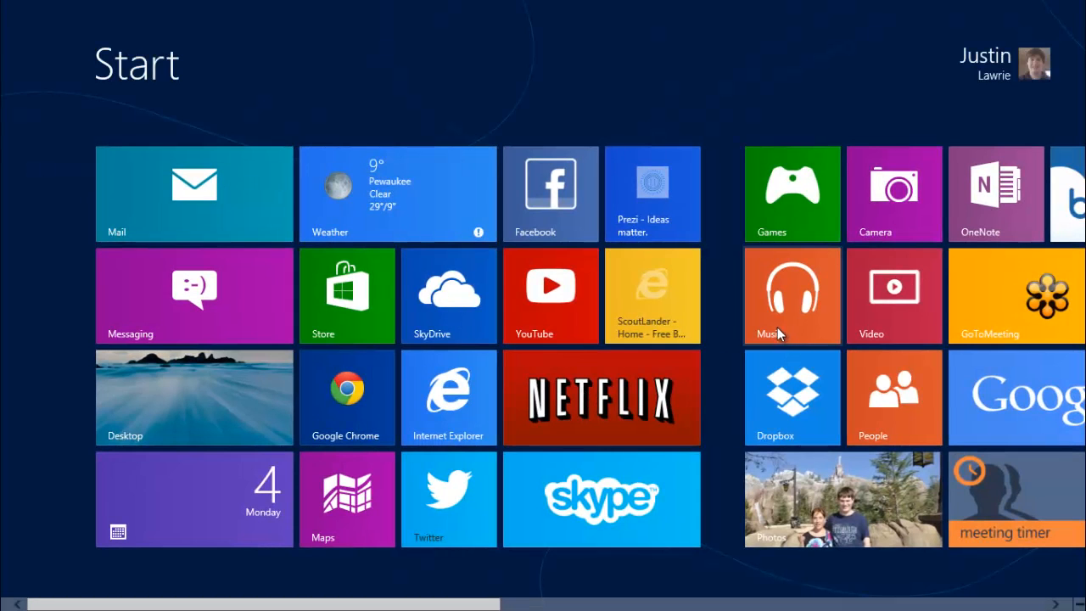
Launch the Dropbox and Google Search apps one after the other, returning to the Start screen after each.
scroll(775, 325, down, 3)
click(487, 386)
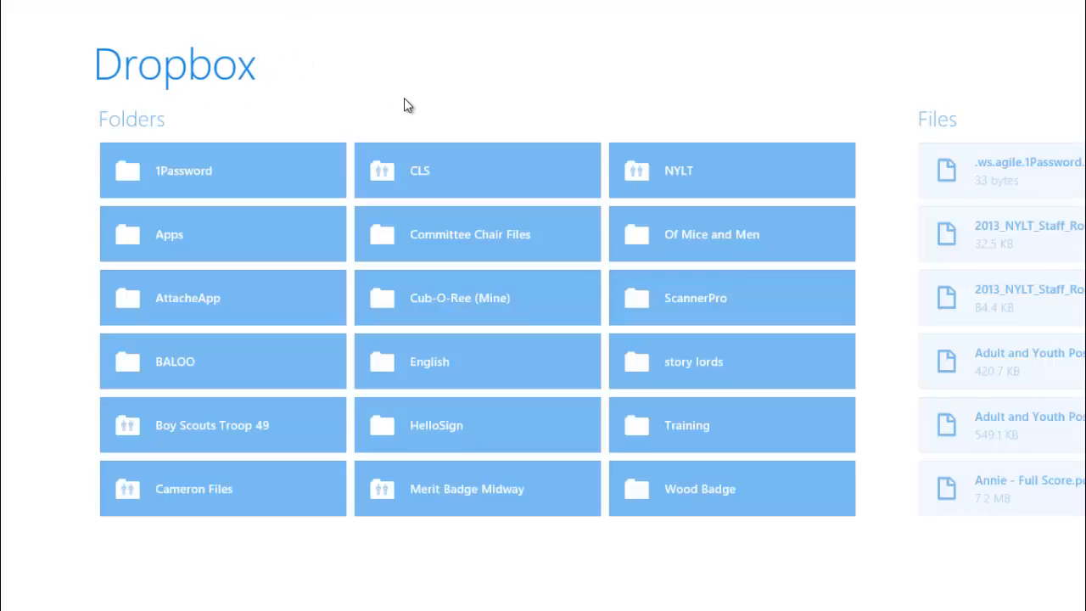
key(super)
scroll(543, 221, down, 8)
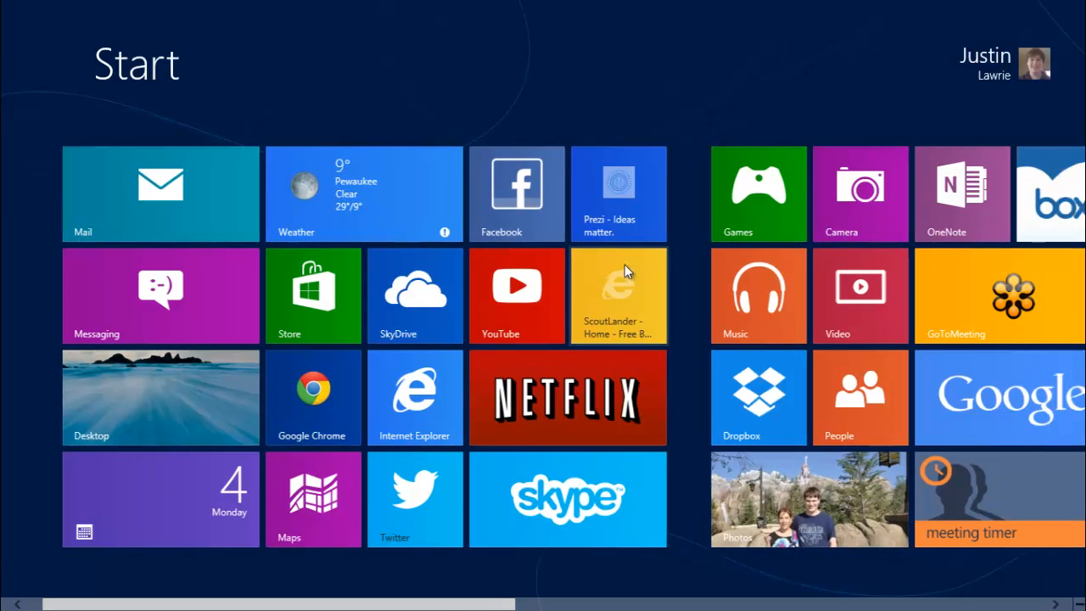
click(204, 414)
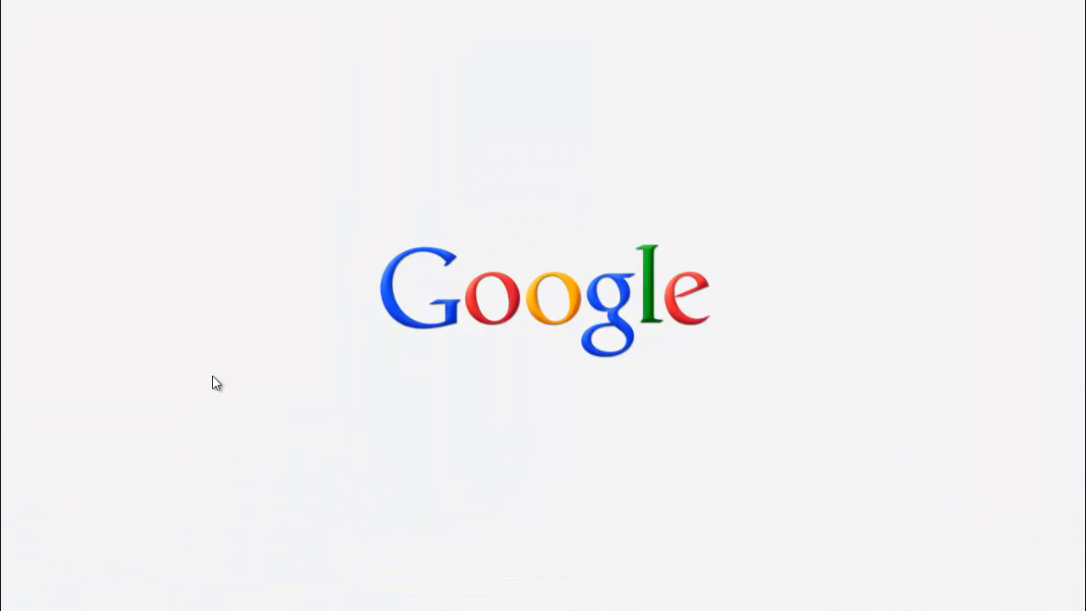
key(super)
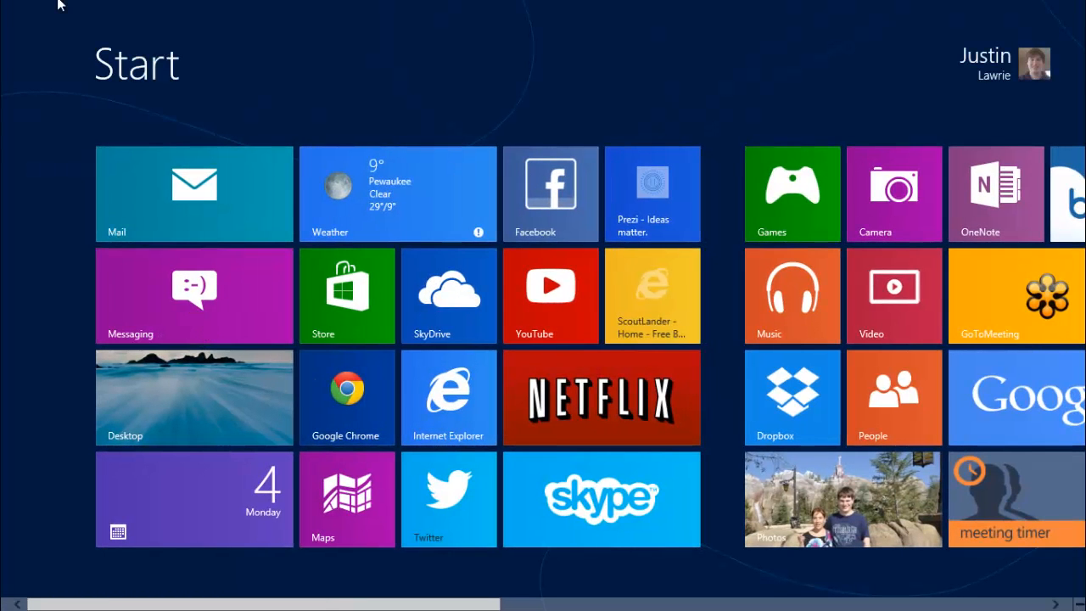
Switch to Google Search from the list of running apps and close the app.
mouse_move(3, 18)
mouse_move(4, 209)
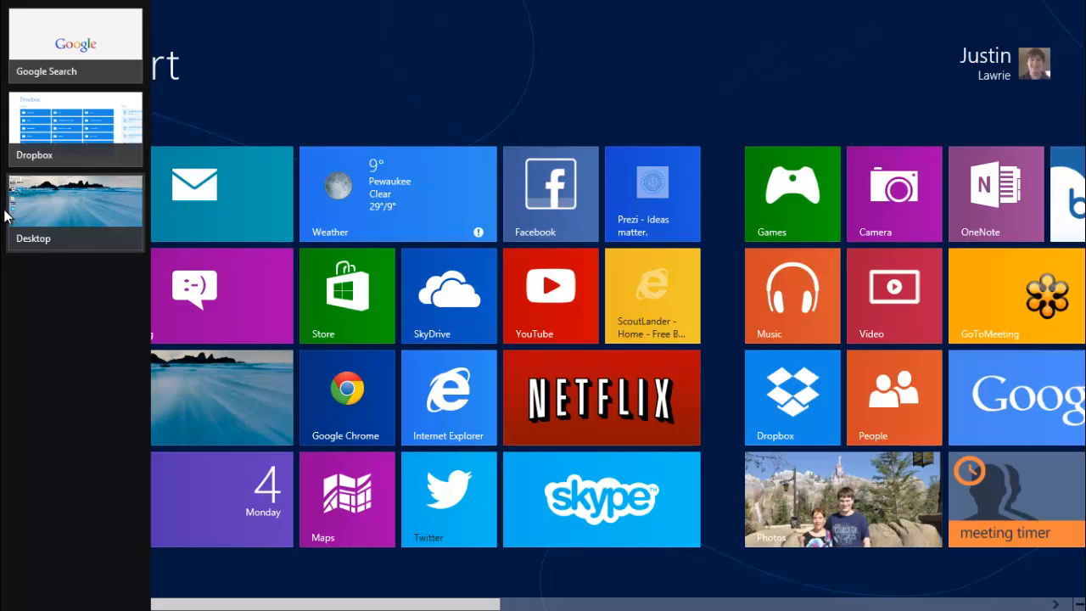
click(72, 56)
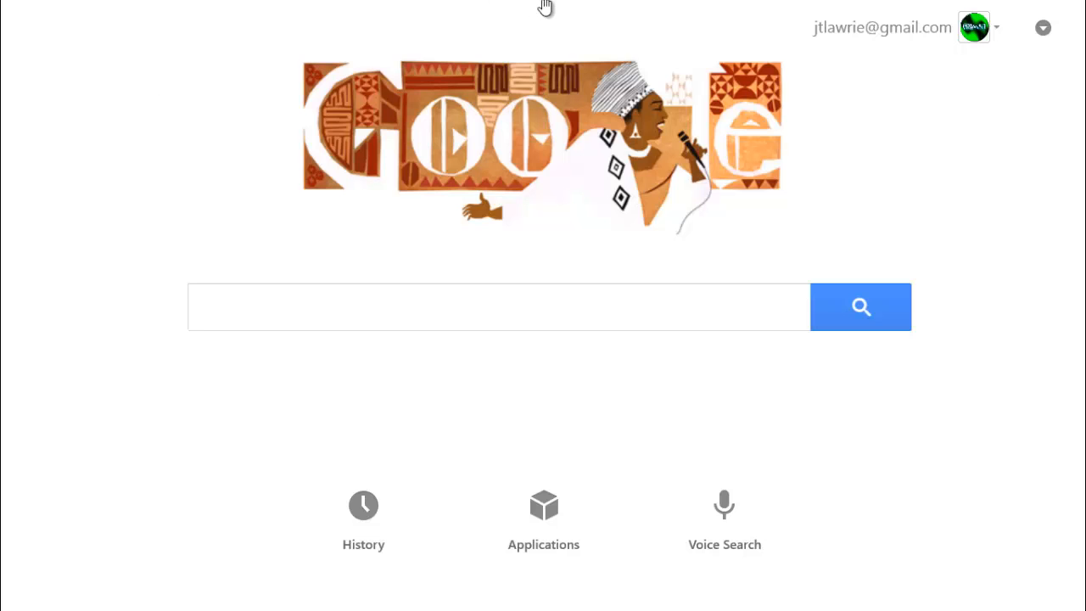
drag(545, 7, 560, 607)
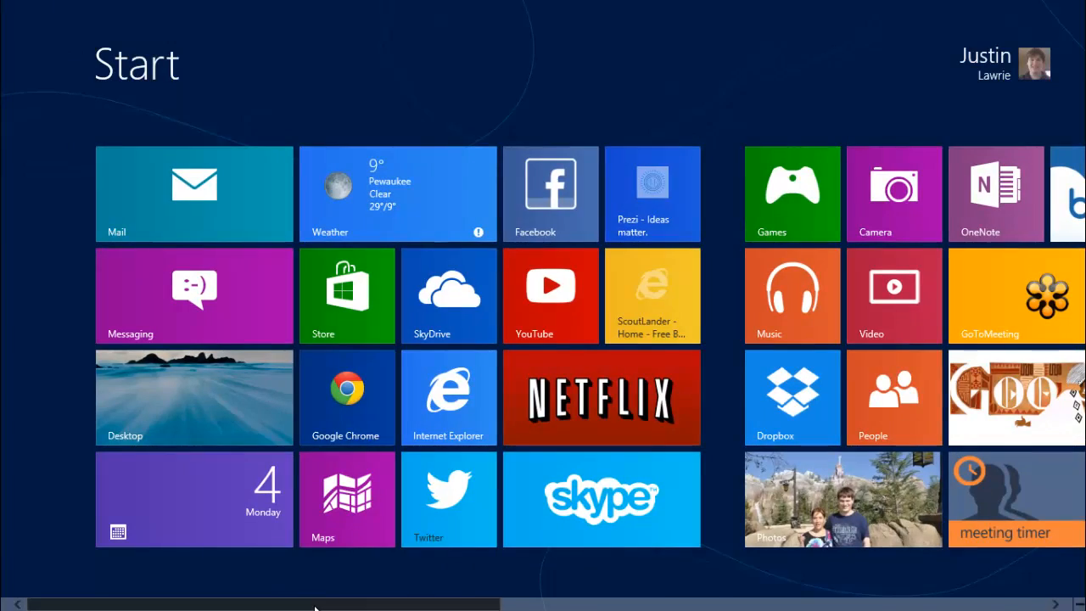
Look through all tile groups on the Start screen, from the first to the last and back.
scroll(420, 606, right, 3)
scroll(420, 607, right, 3)
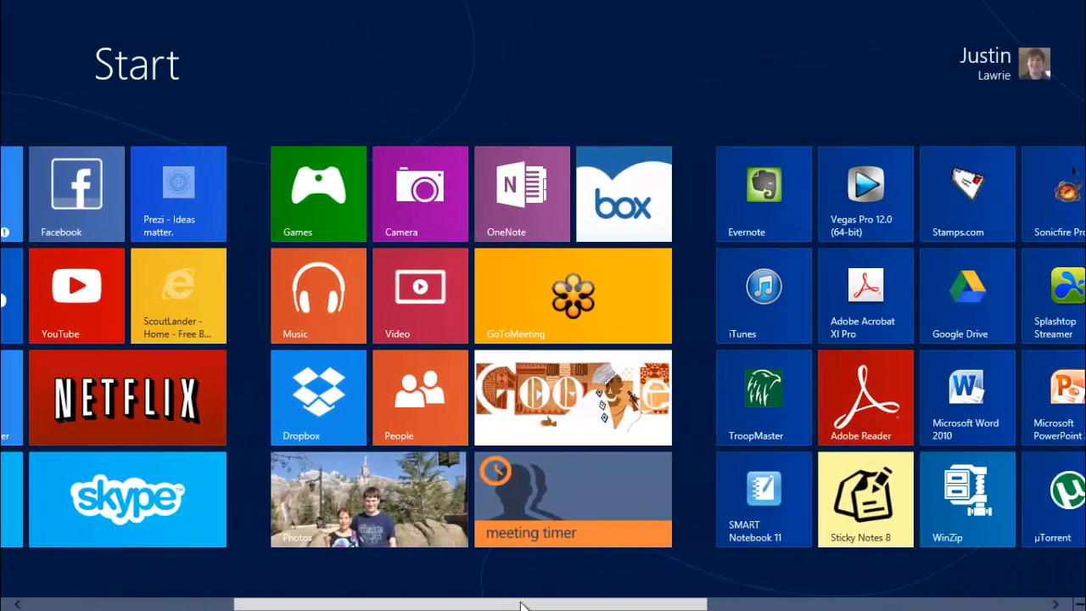
scroll(628, 585, right, 6)
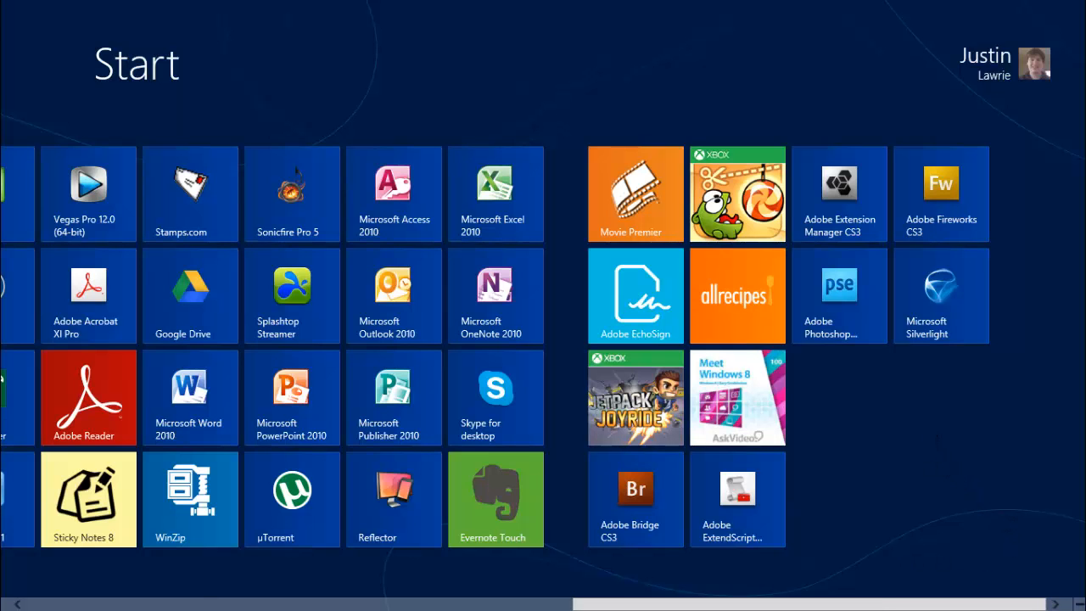
scroll(849, 601, left, 7)
scroll(473, 536, left, 4)
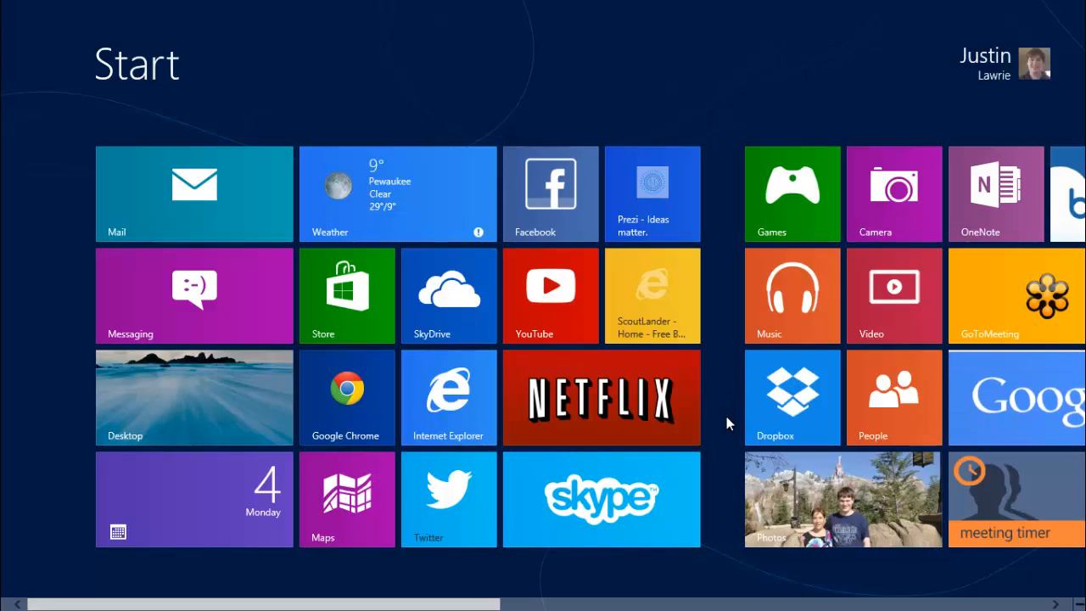
scroll(725, 420, down, 10)
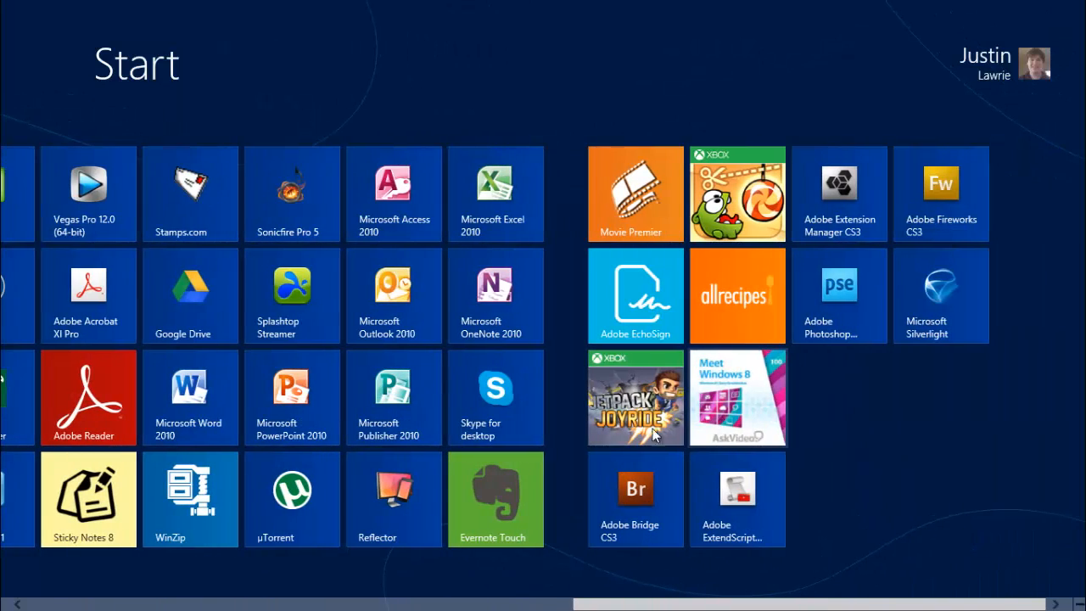
scroll(436, 388, up, 6)
scroll(434, 369, up, 4)
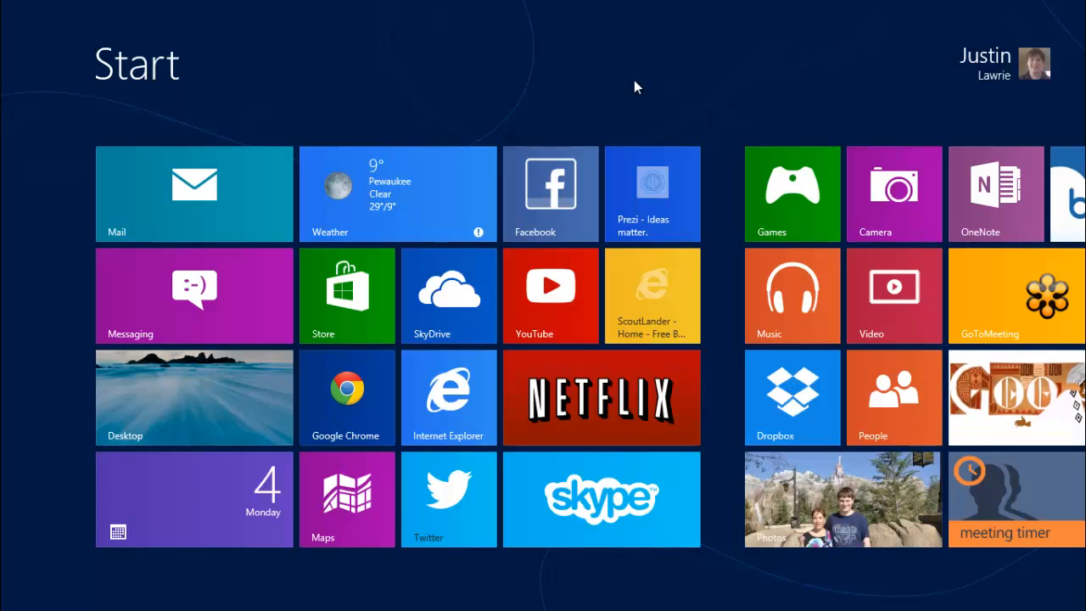
Search the installed apps for "news", launch the News app and return to the Start screen.
text(news)
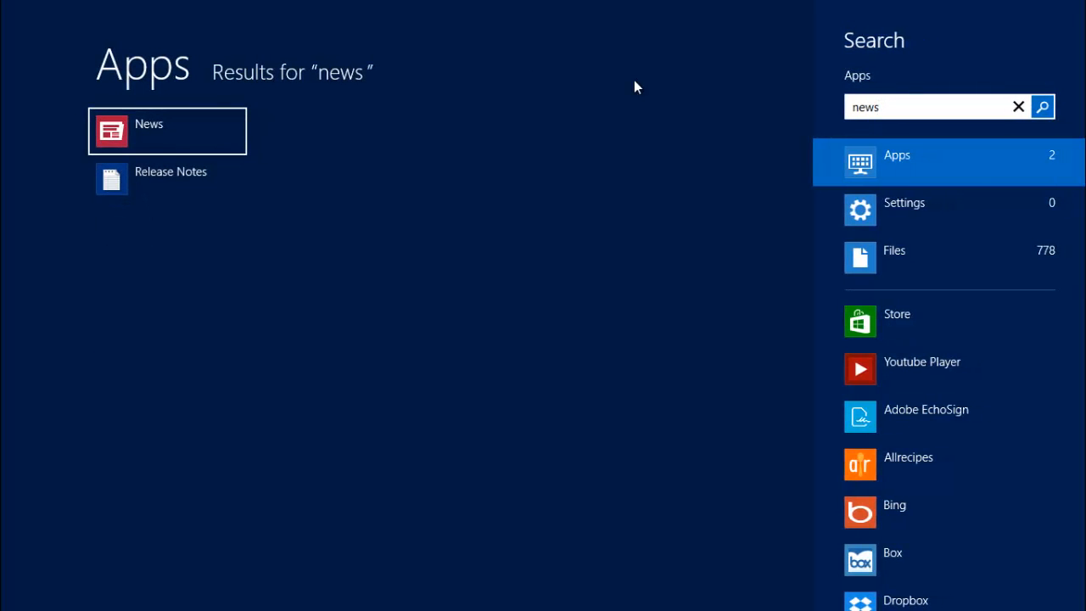
key(Return)
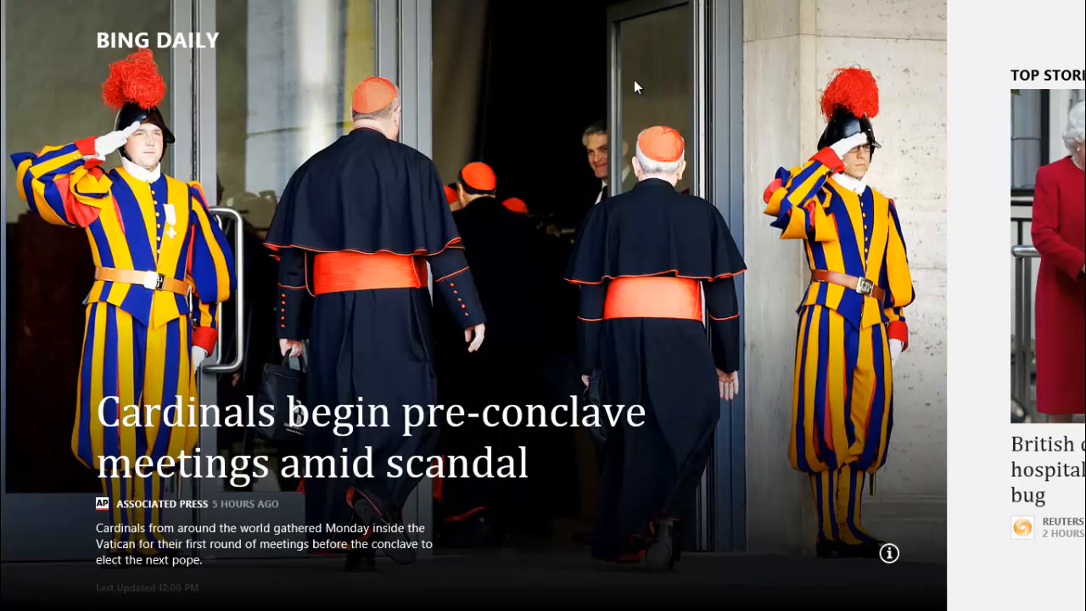
key(super)
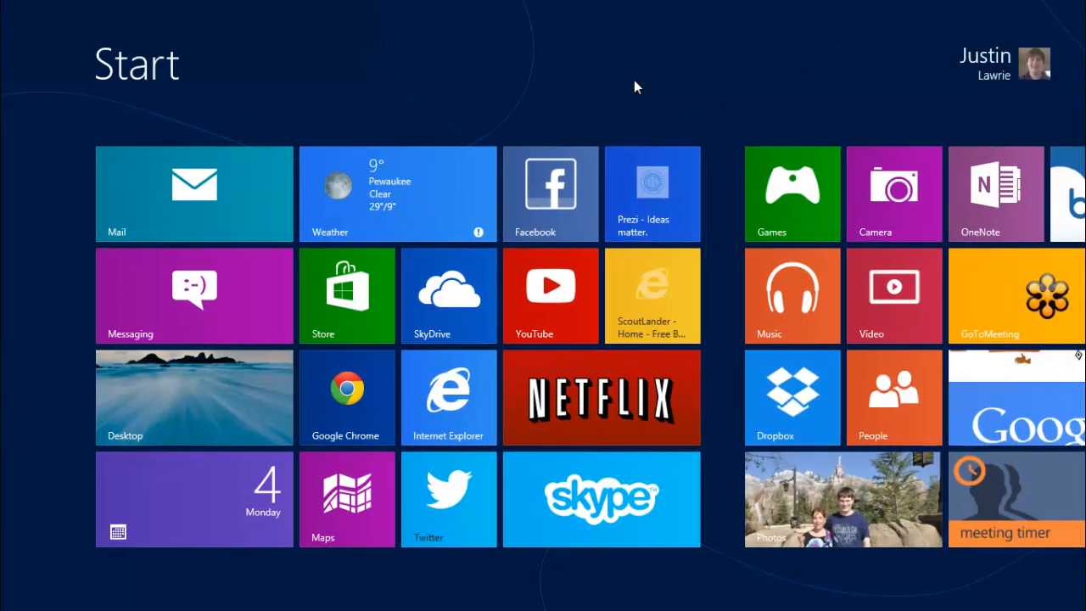
Check the app tiles up to the last group of the Start screen again.
scroll(635, 81, down, 5)
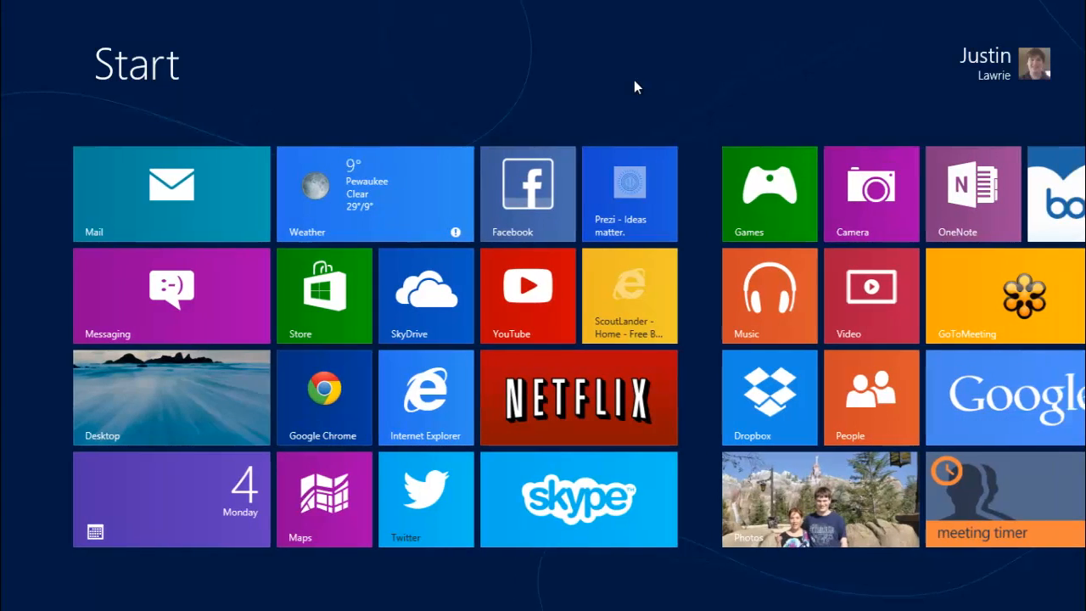
scroll(615, 88, down, 3)
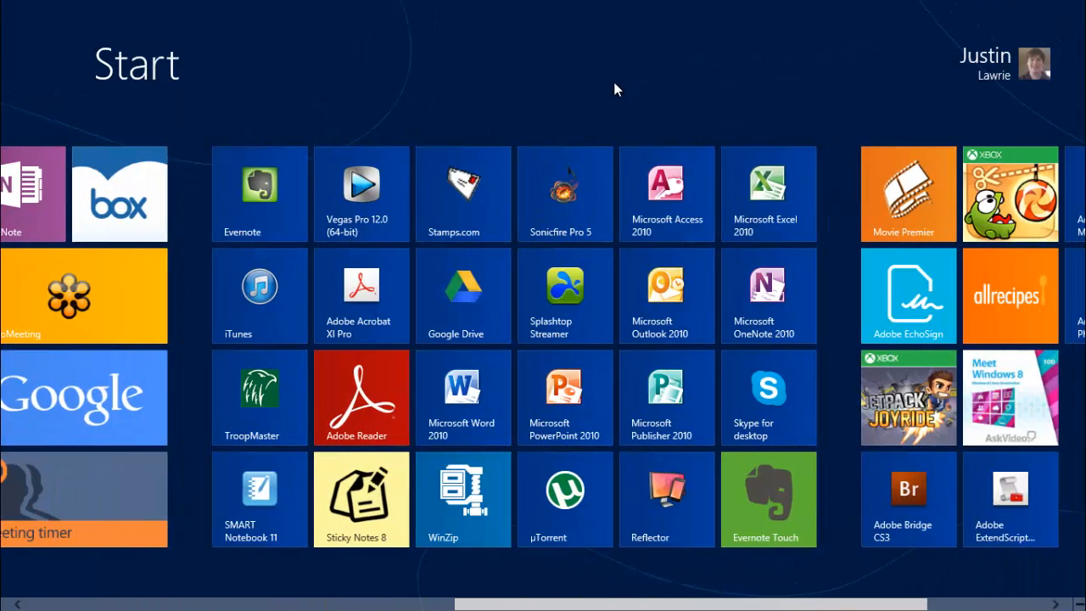
scroll(616, 88, down, 1)
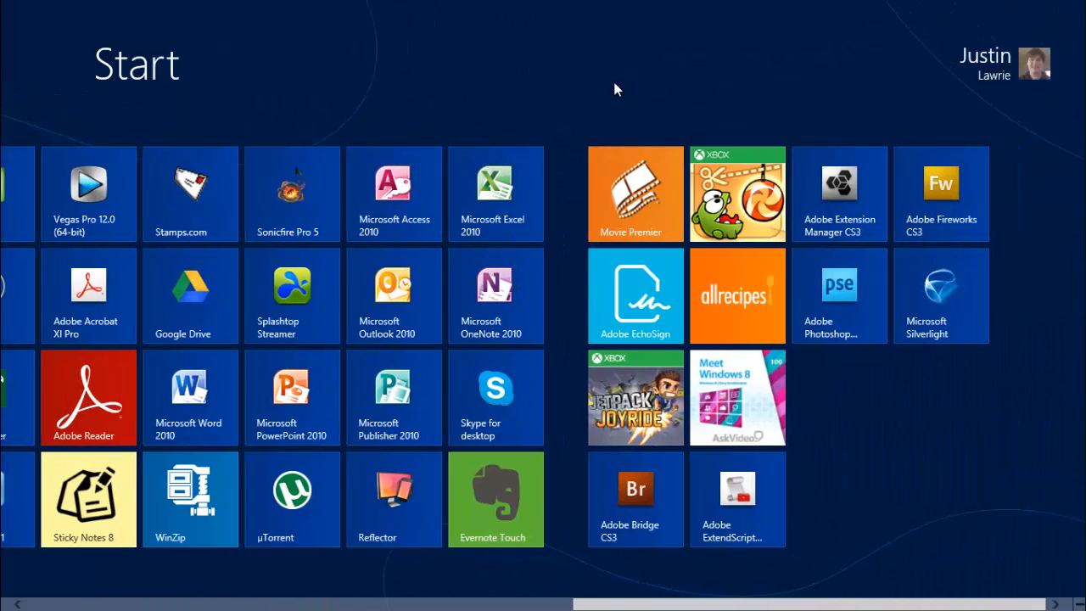
scroll(616, 88, up, 9)
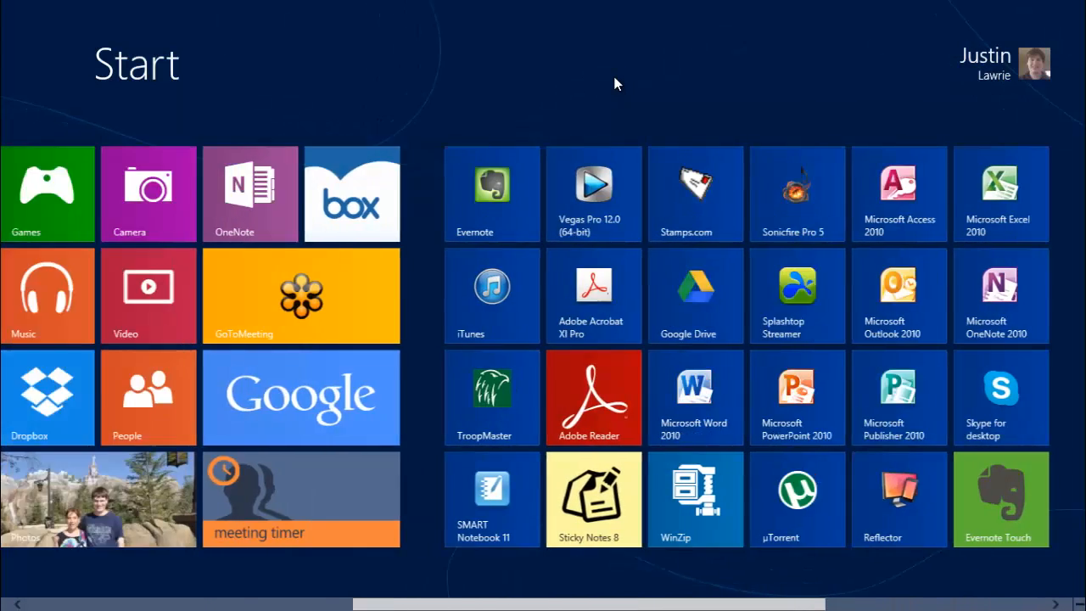
Search the installed apps for "fire", clear the search term and return to the Start screen.
text(fire)
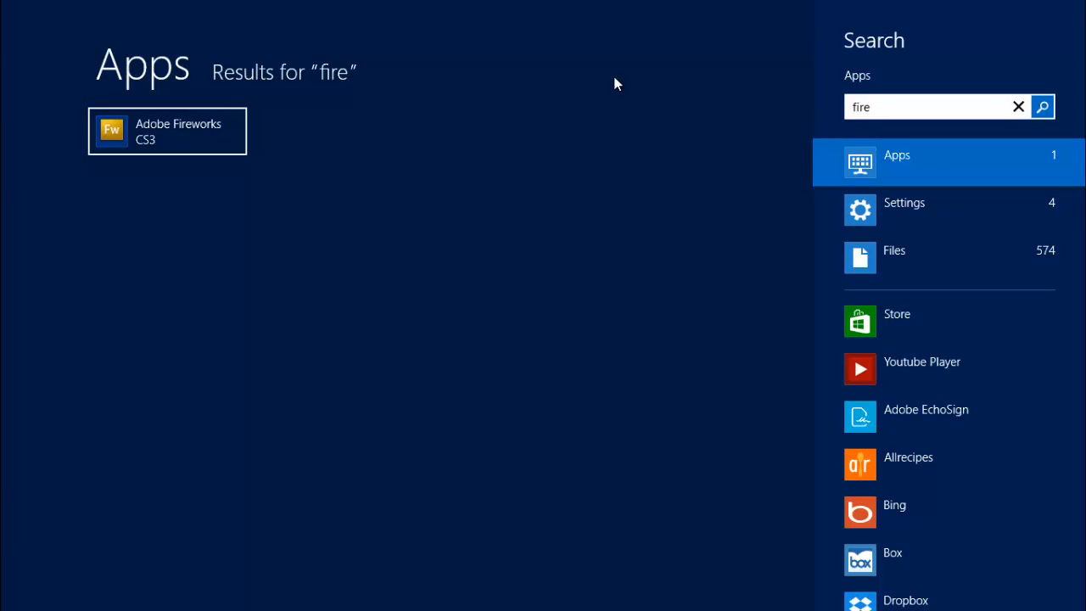
key(BackSpace)
key(BackSpace)
key(BackSpace)
key(BackSpace)
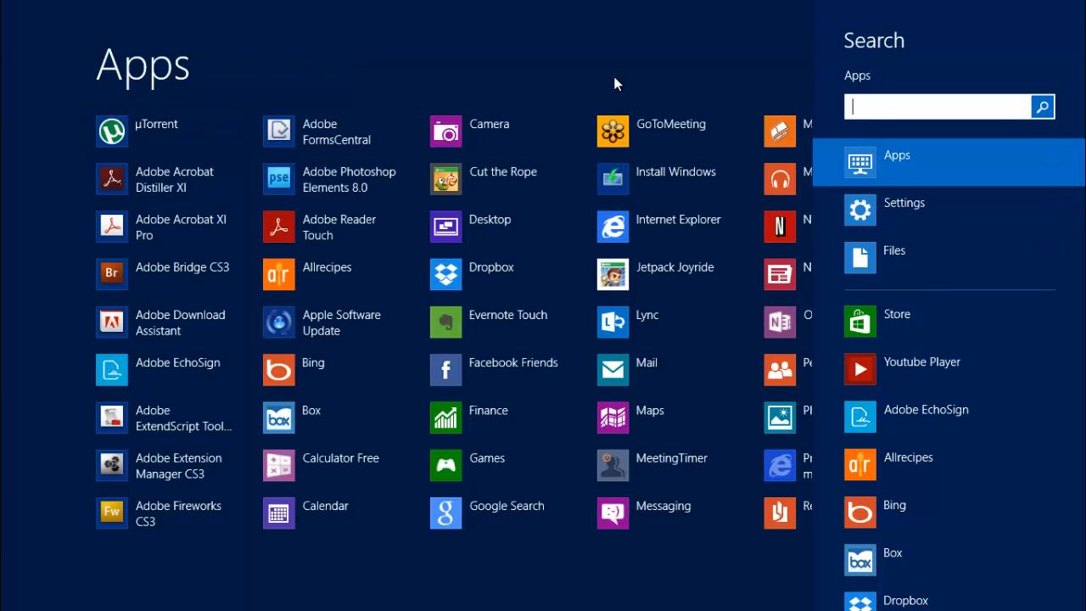
key(Escape)
key(Escape)
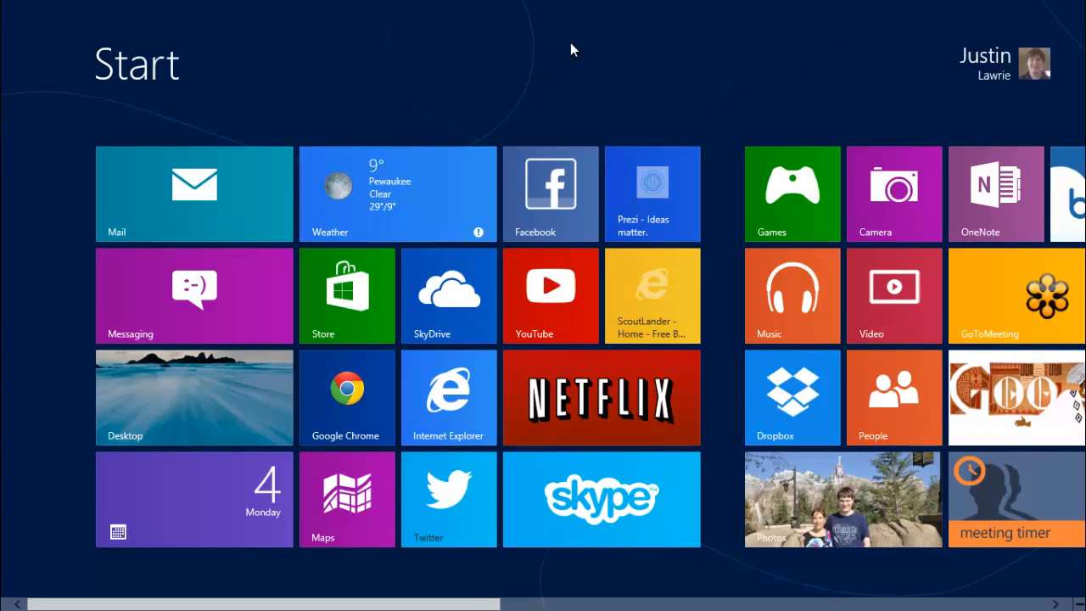
View the Share and Devices charms from the Start screen and close each of them.
mouse_move(1082, 2)
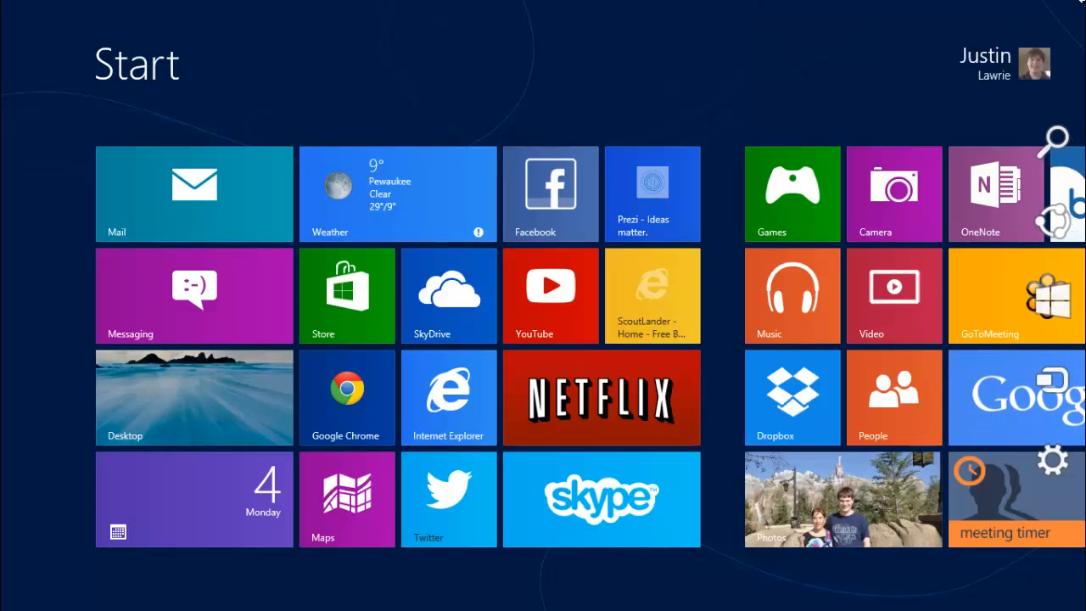
mouse_move(1066, 144)
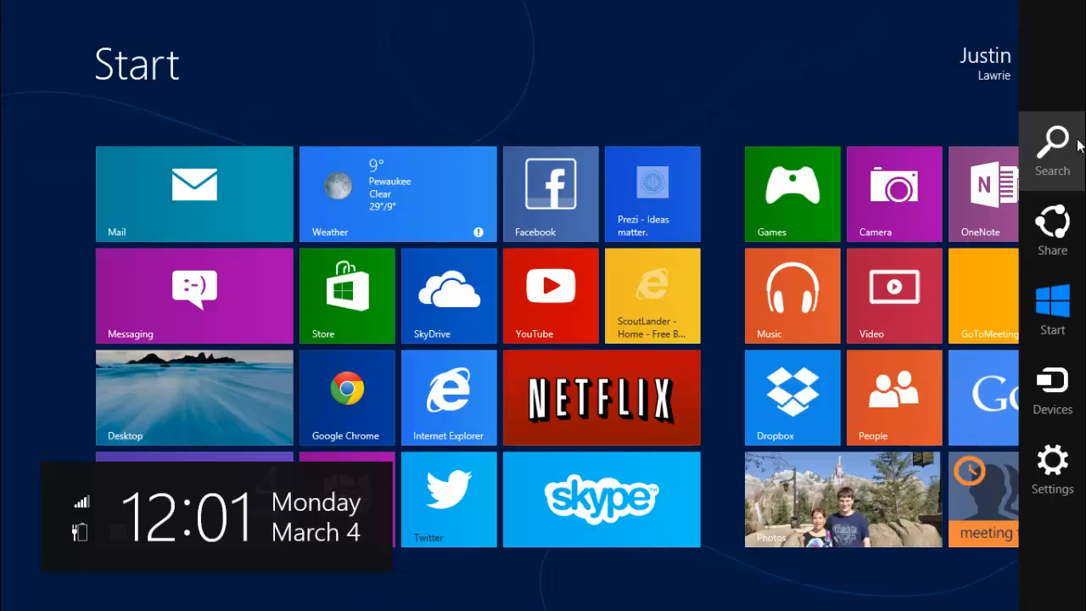
click(1068, 219)
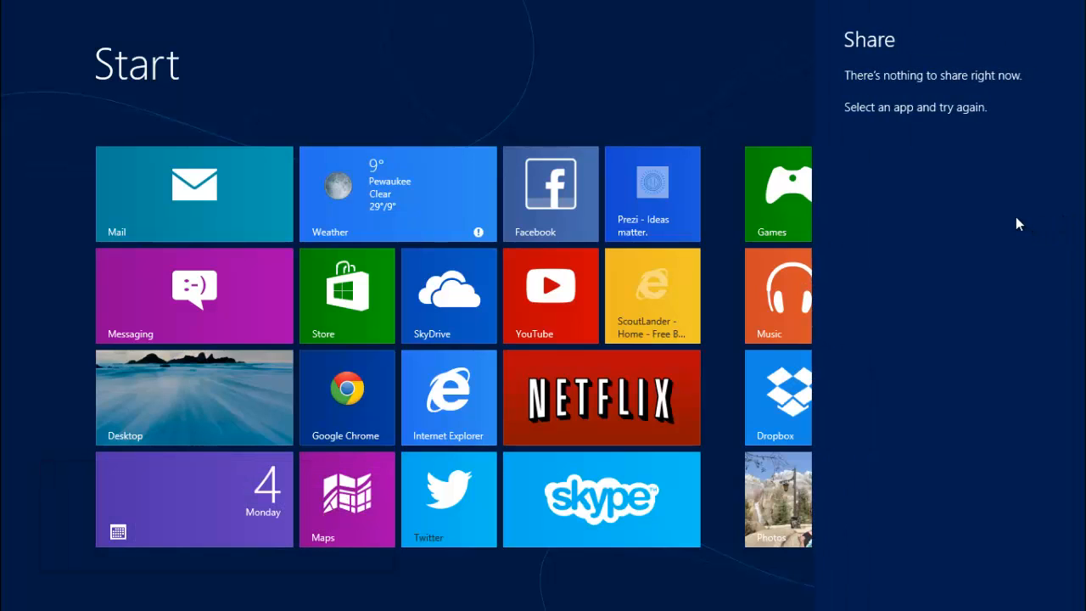
click(738, 53)
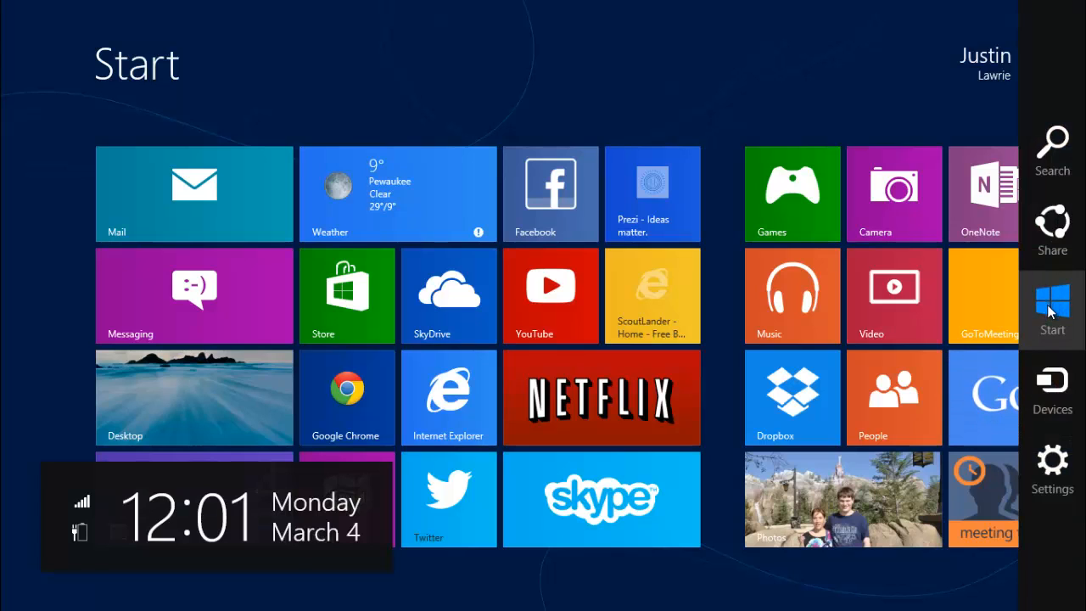
click(1061, 391)
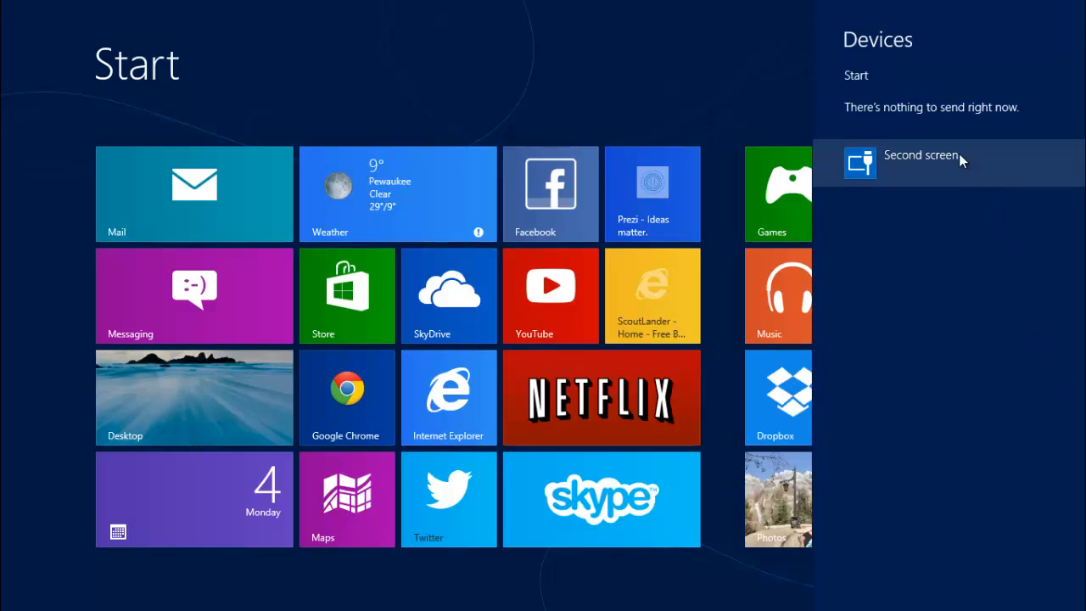
click(742, 121)
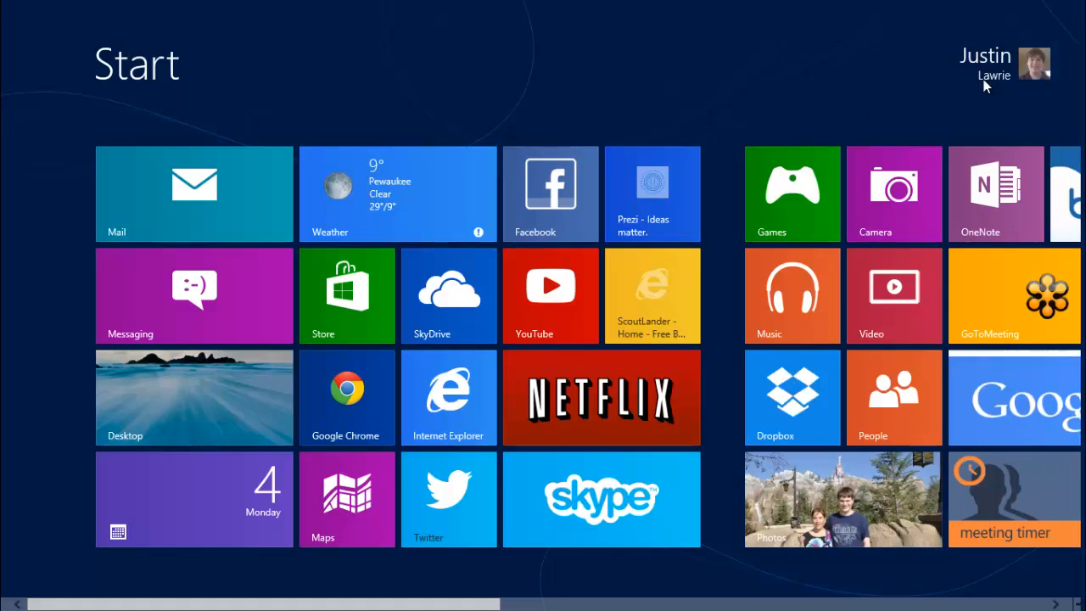
Open the full PC settings through the Settings charm and return to the Start screen.
mouse_move(1081, 4)
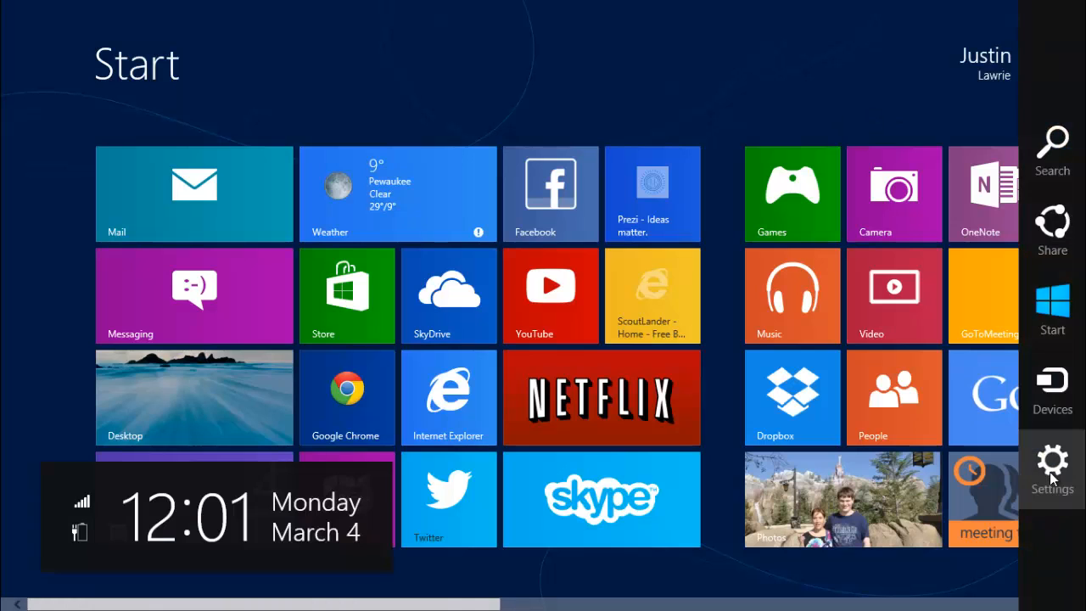
click(1052, 475)
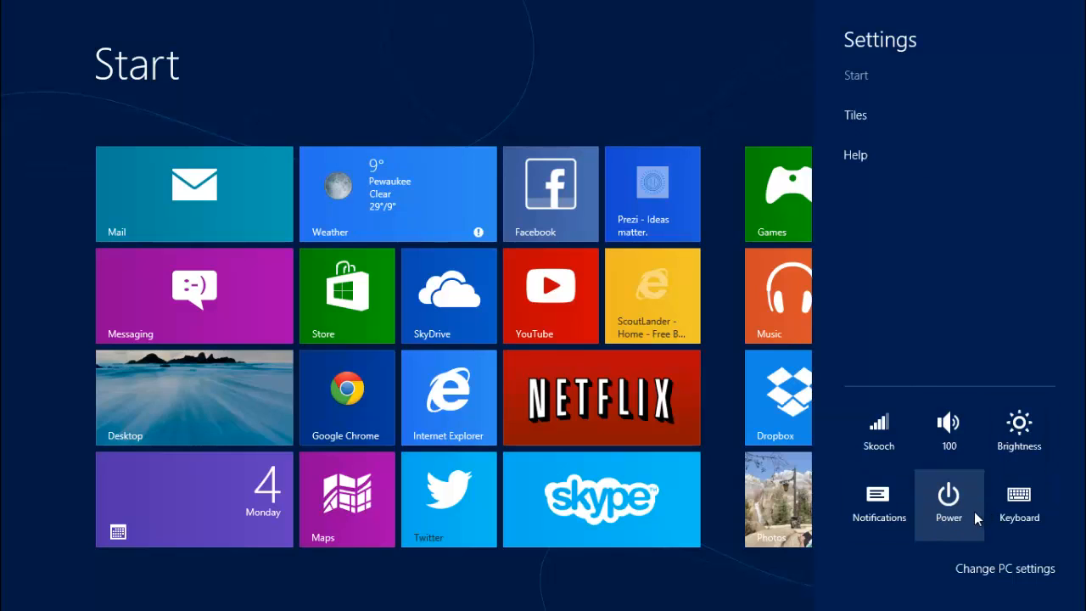
click(1037, 576)
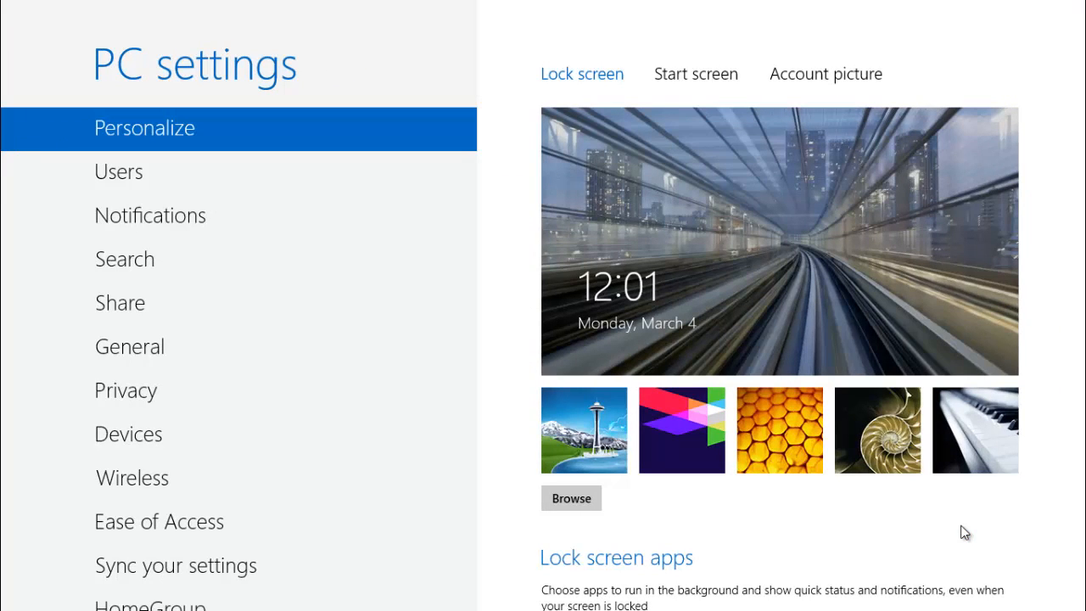
key(super)
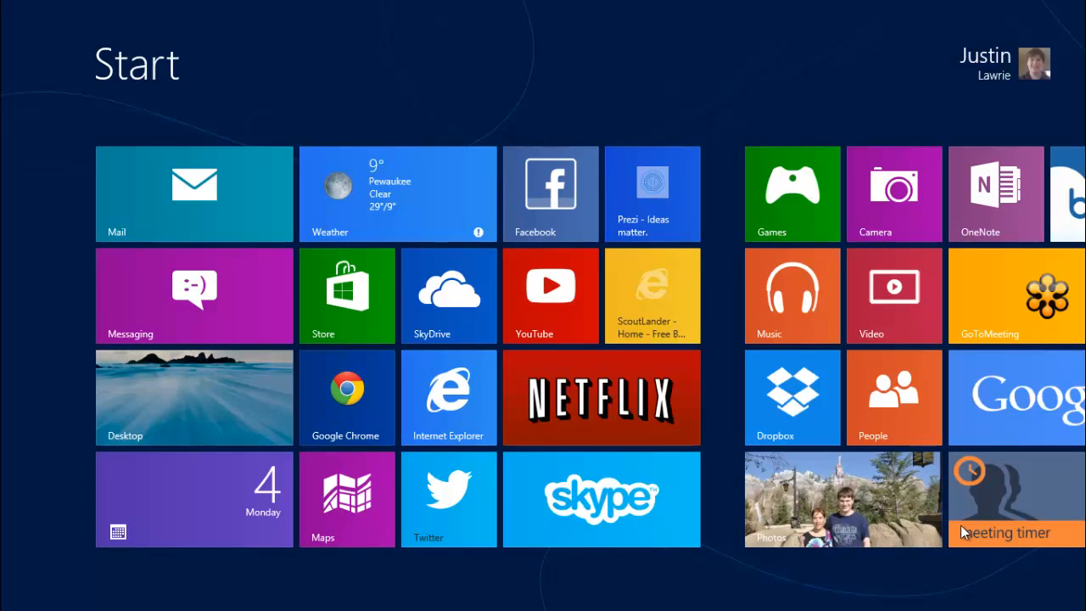
Launch the Internet Explorer app from the first tile group of the Start screen.
scroll(959, 498, down, 3)
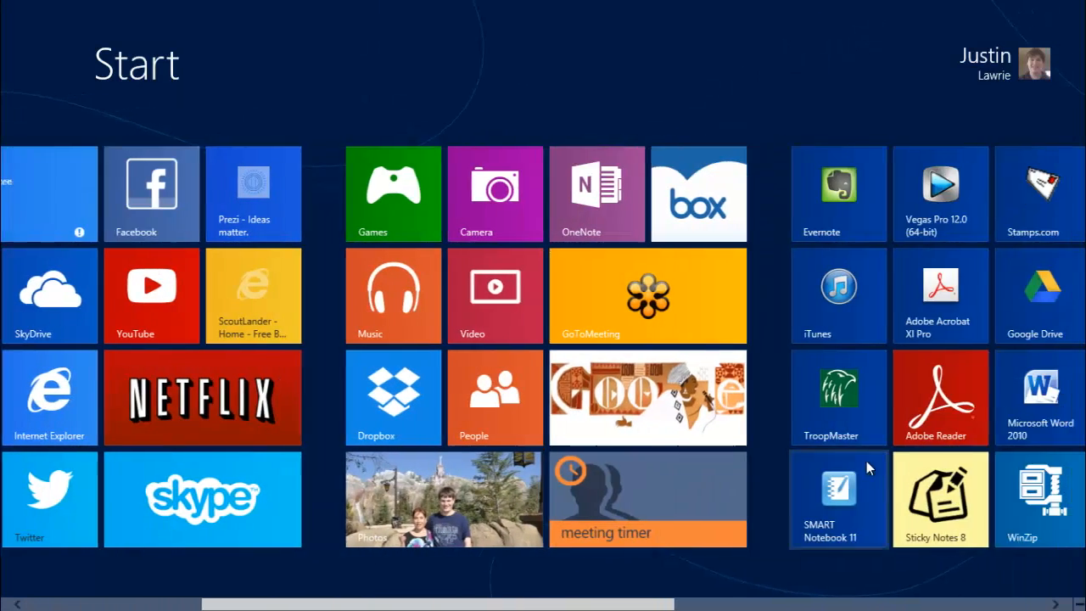
scroll(866, 461, down, 5)
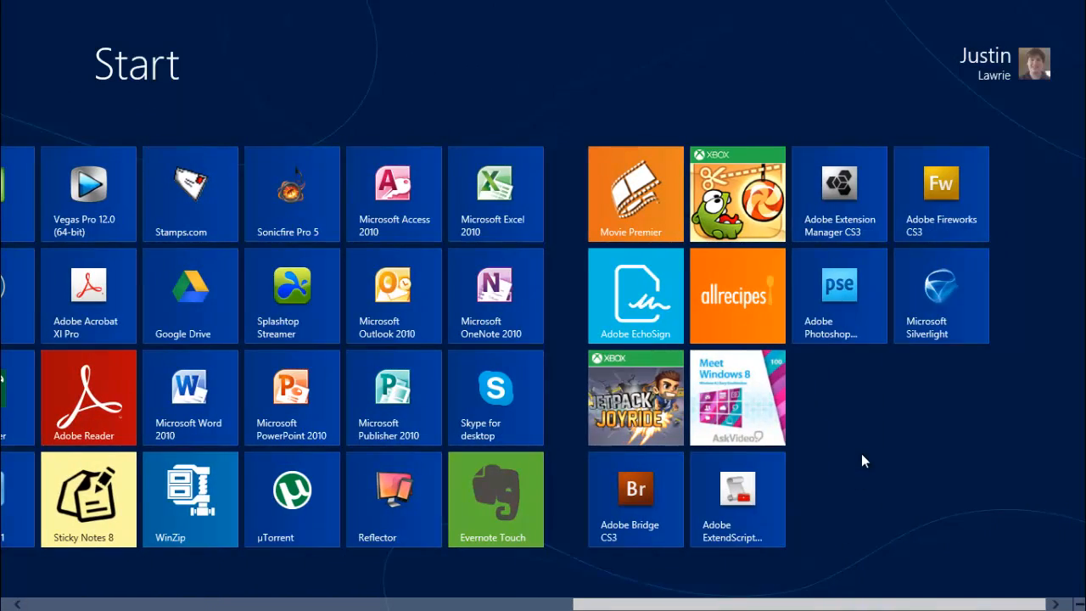
scroll(861, 461, up, 8)
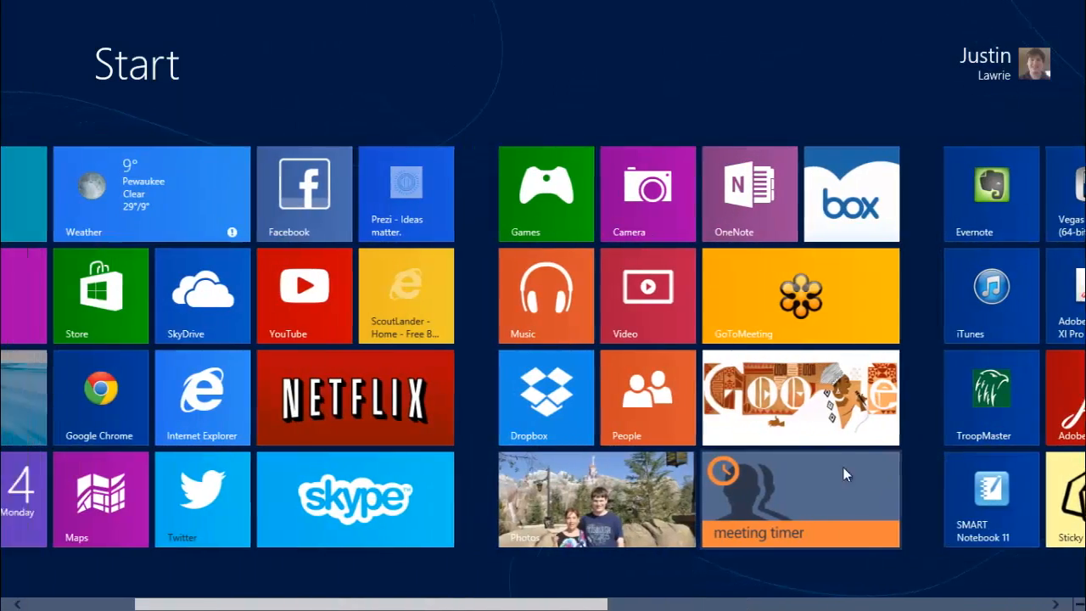
scroll(843, 468, up, 3)
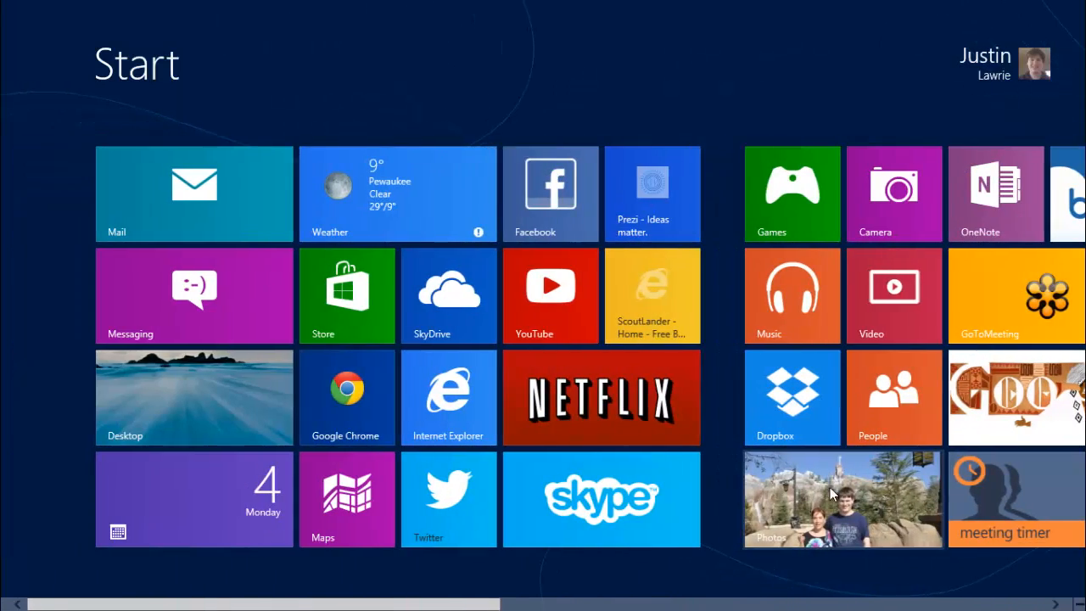
click(450, 420)
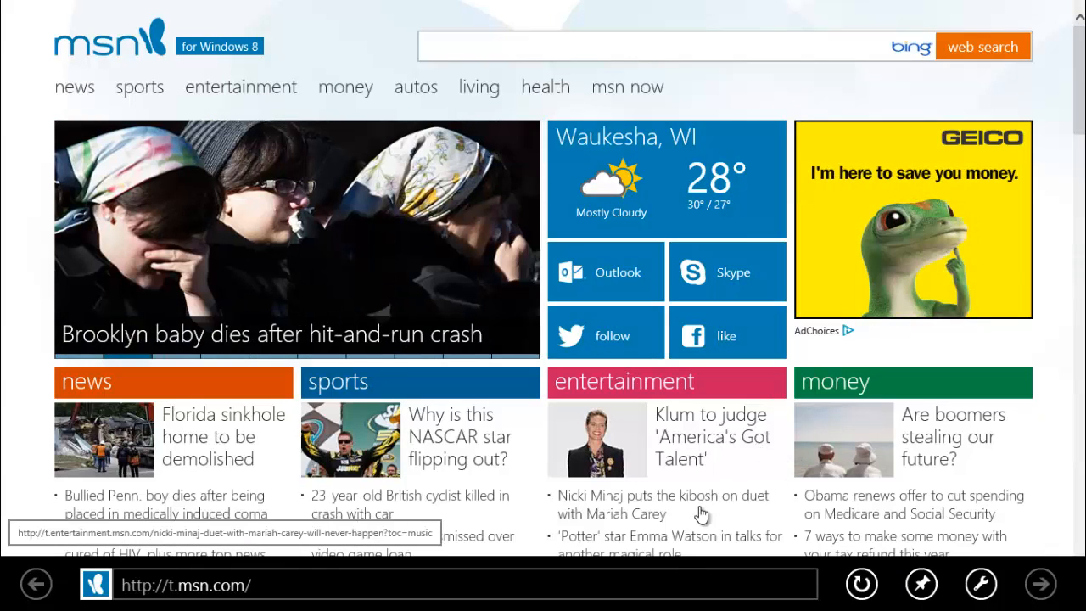
Check the browser's pinned, frequent and favorite sites, and load the Microsoft website using the address entry "microsoft".
click(671, 587)
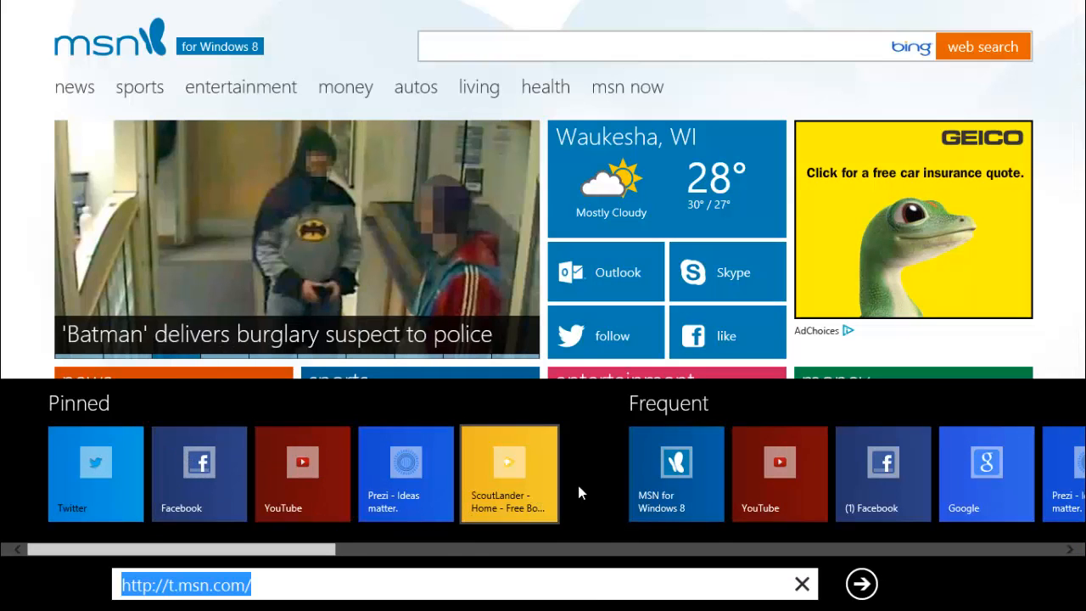
scroll(577, 485, down, 5)
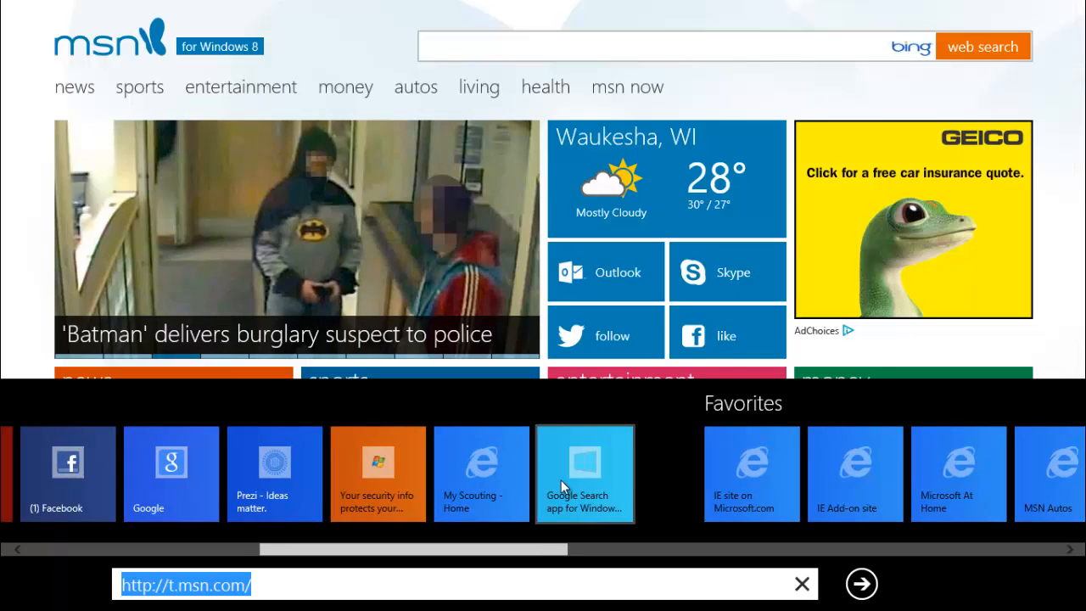
scroll(561, 480, down, 5)
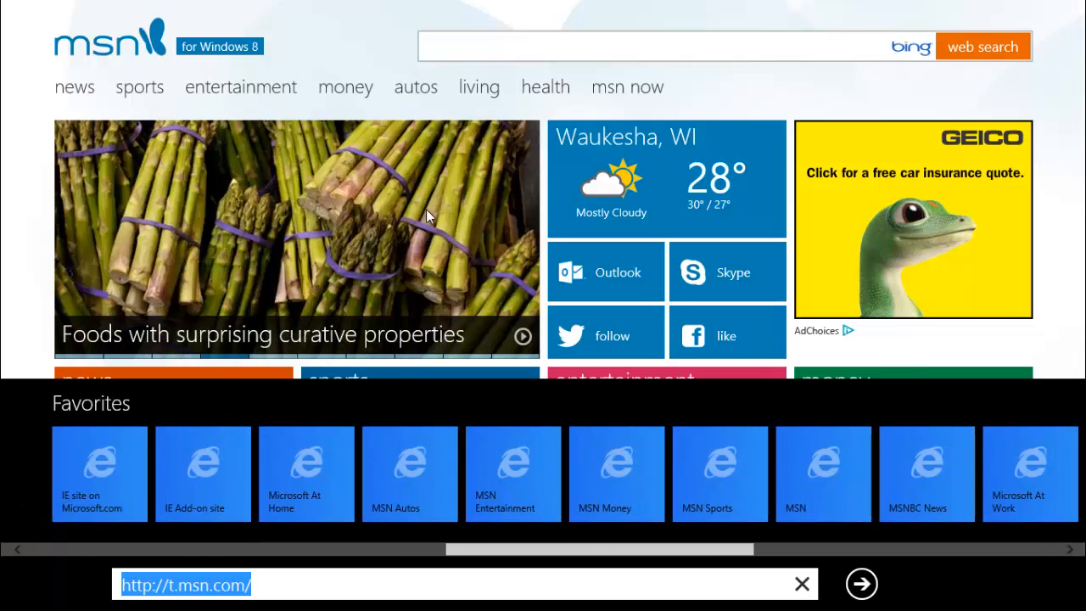
text(microsoft)
key(Return)
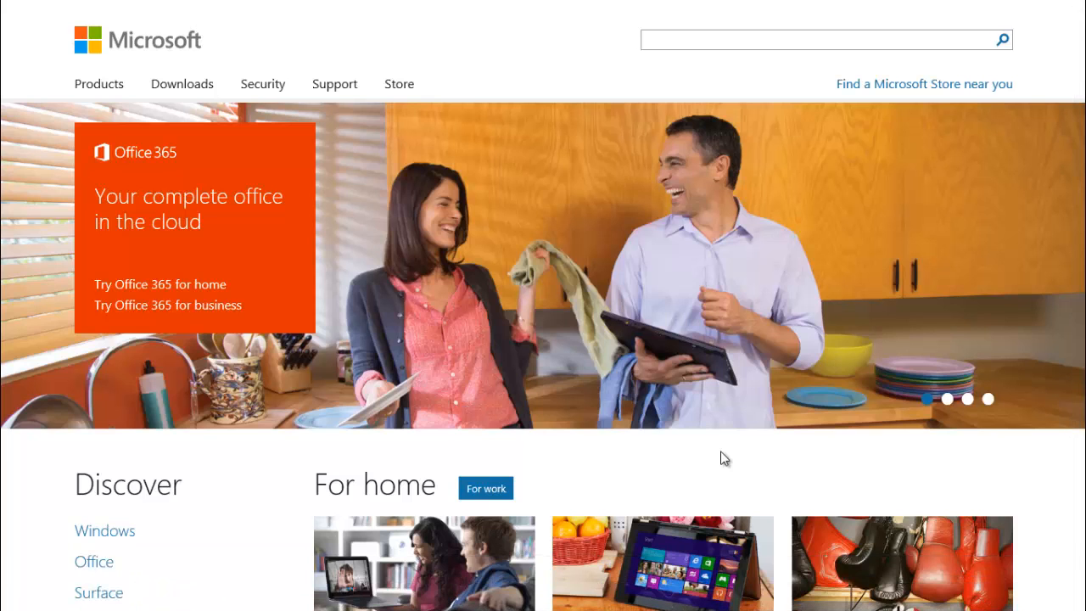
Look through the Microsoft home page down to the Follow us section and back up.
scroll(721, 459, down, 4)
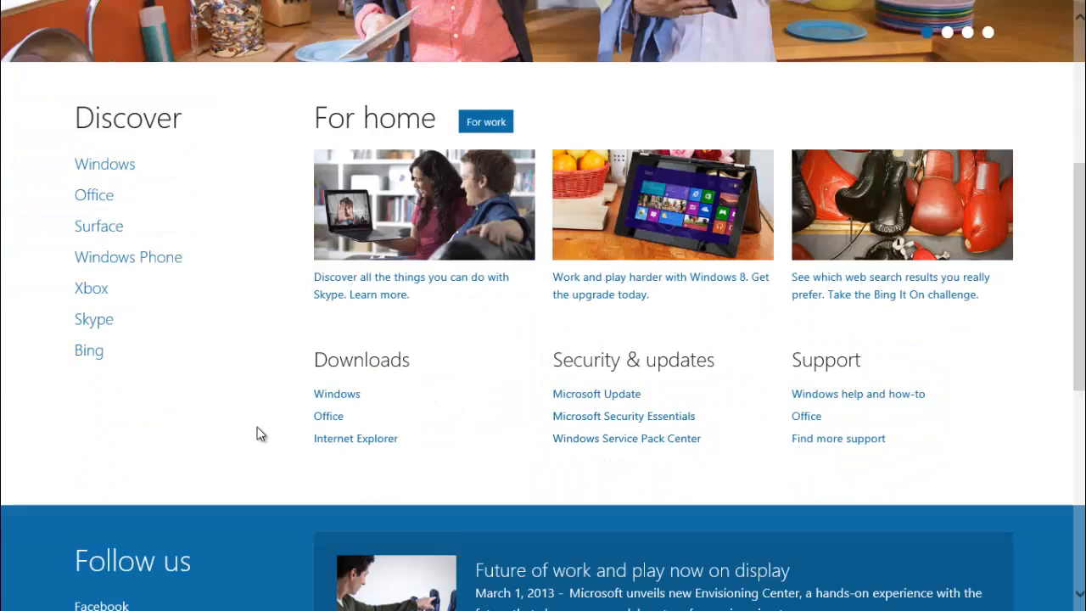
scroll(263, 437, up, 3)
scroll(273, 440, up, 1)
scroll(276, 439, down, 5)
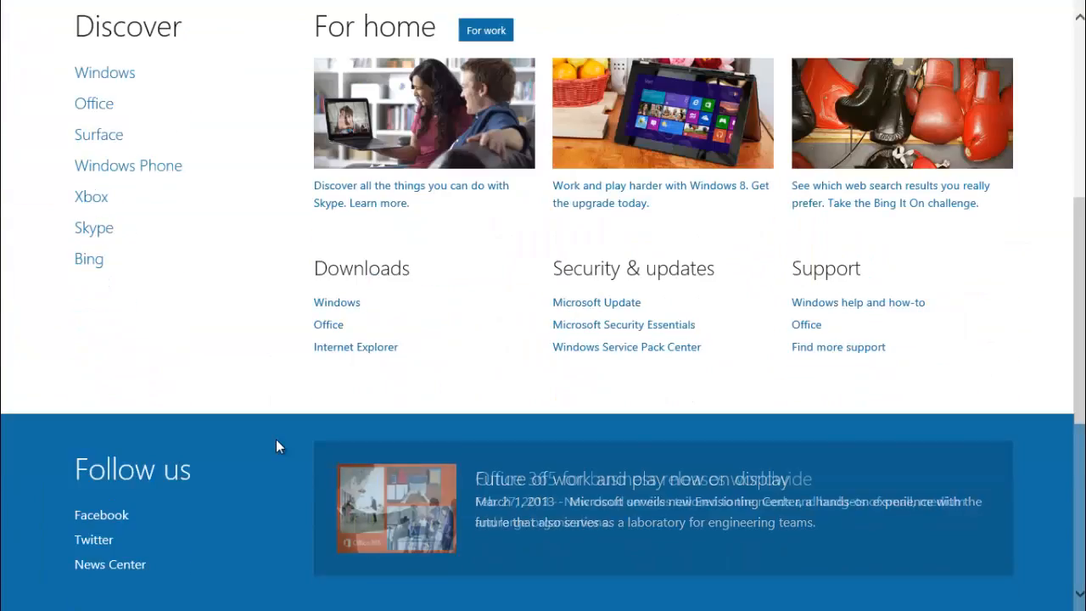
scroll(274, 440, up, 5)
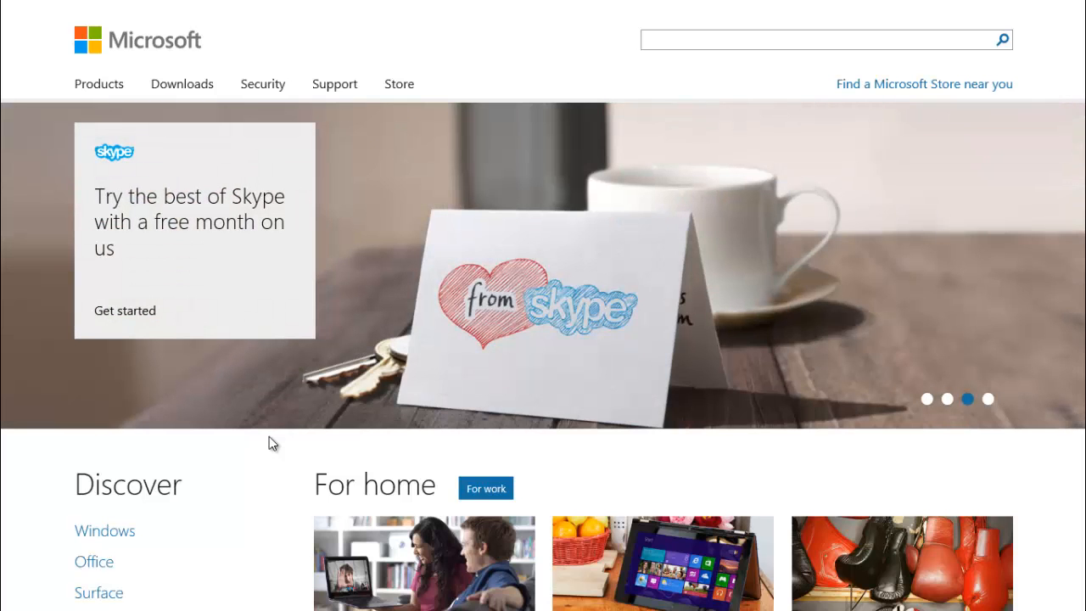
Switch to the desktop, launch Google Chrome and maximize its window.
key(super)
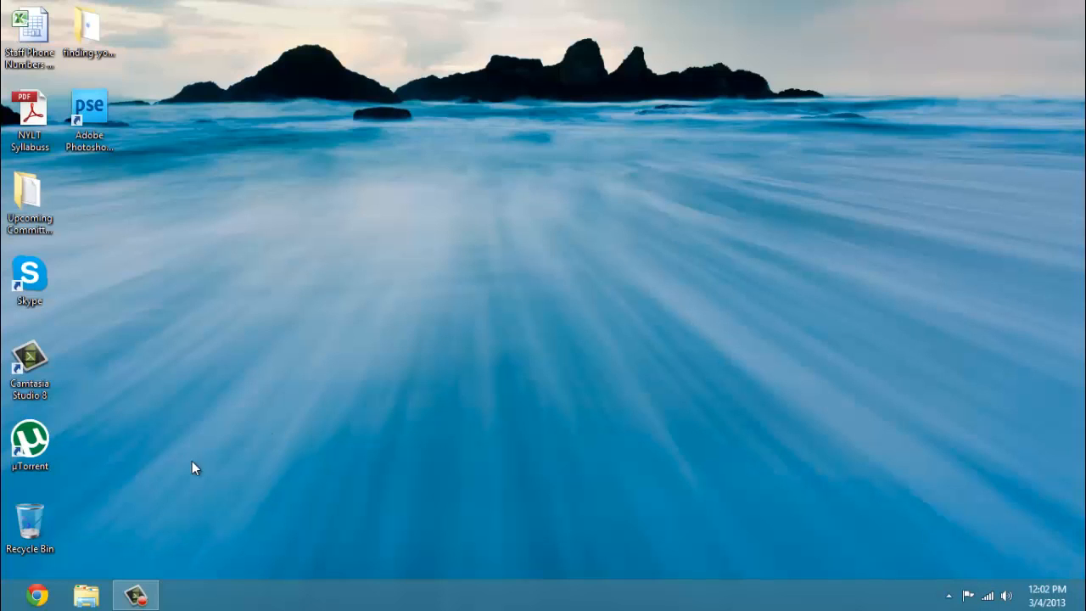
click(36, 595)
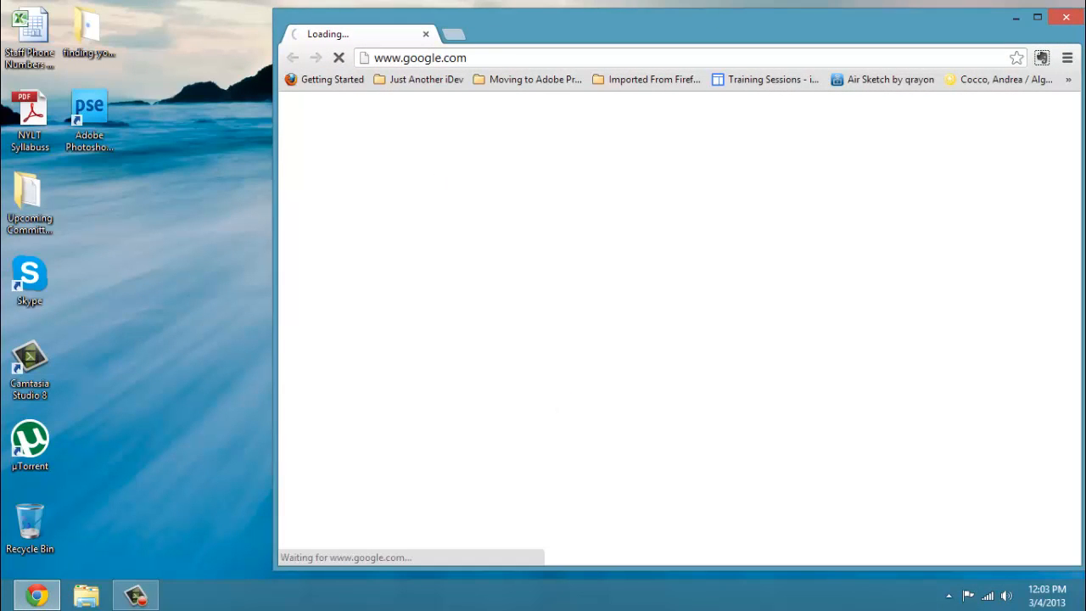
click(1038, 18)
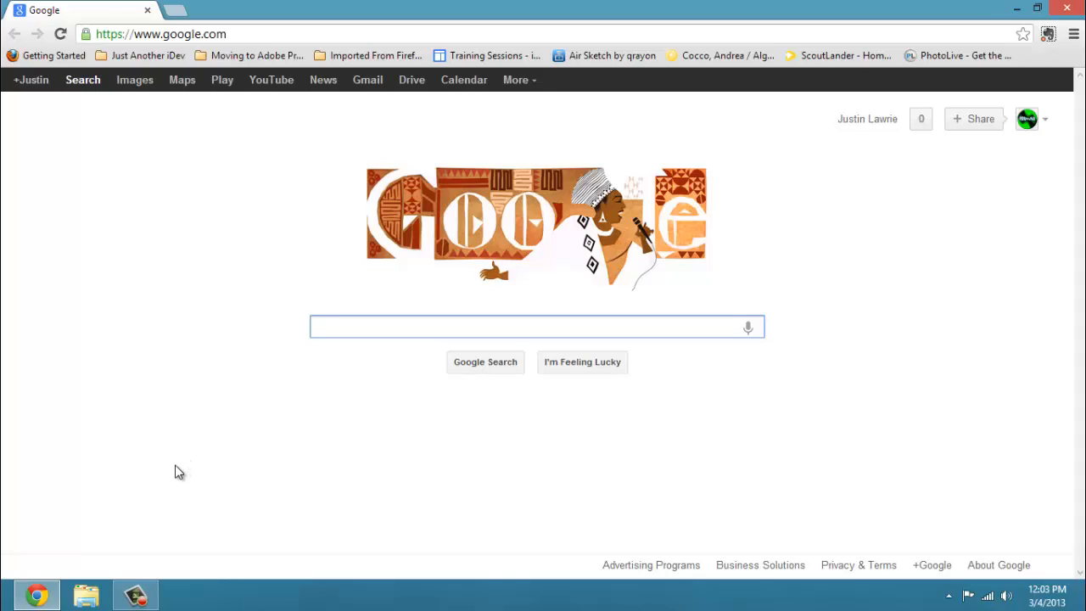
Return from Chrome to the Start screen and look across its tile groups.
mouse_move(0, 609)
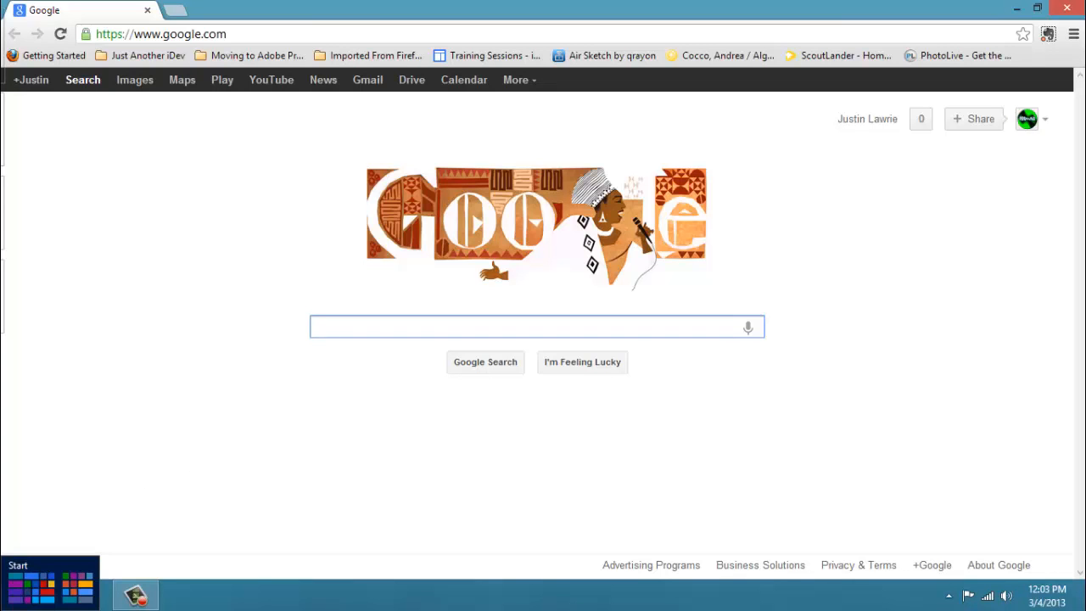
click(3, 607)
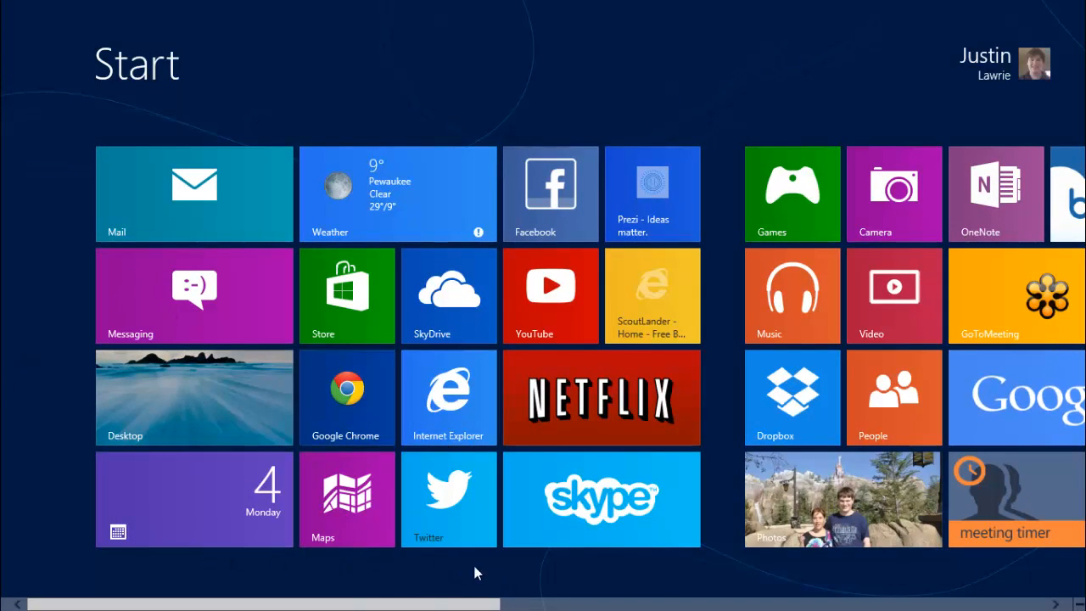
scroll(439, 563, down, 5)
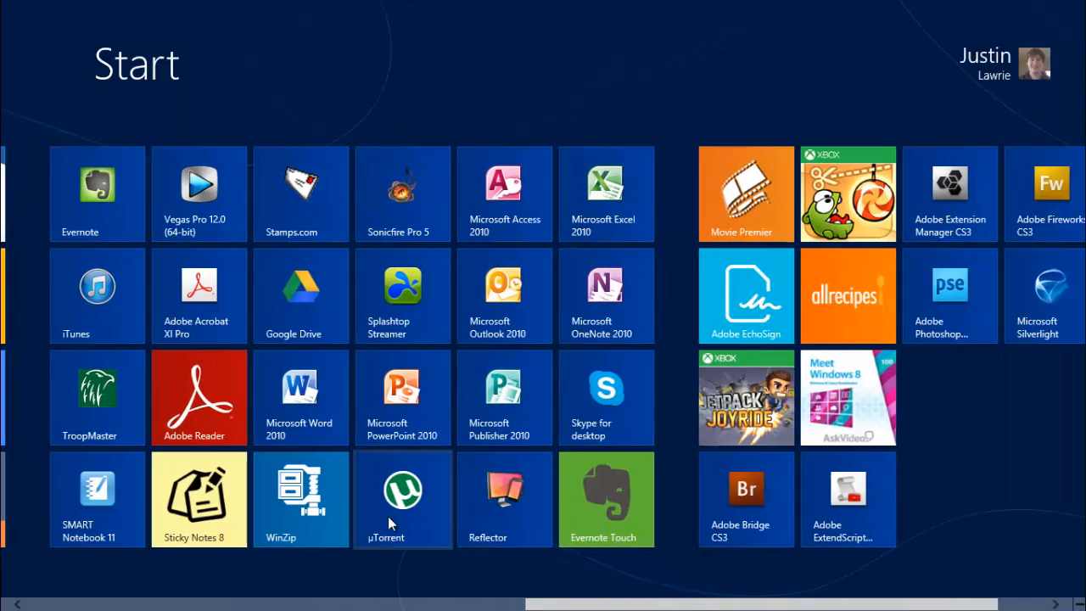
scroll(388, 516, down, 1)
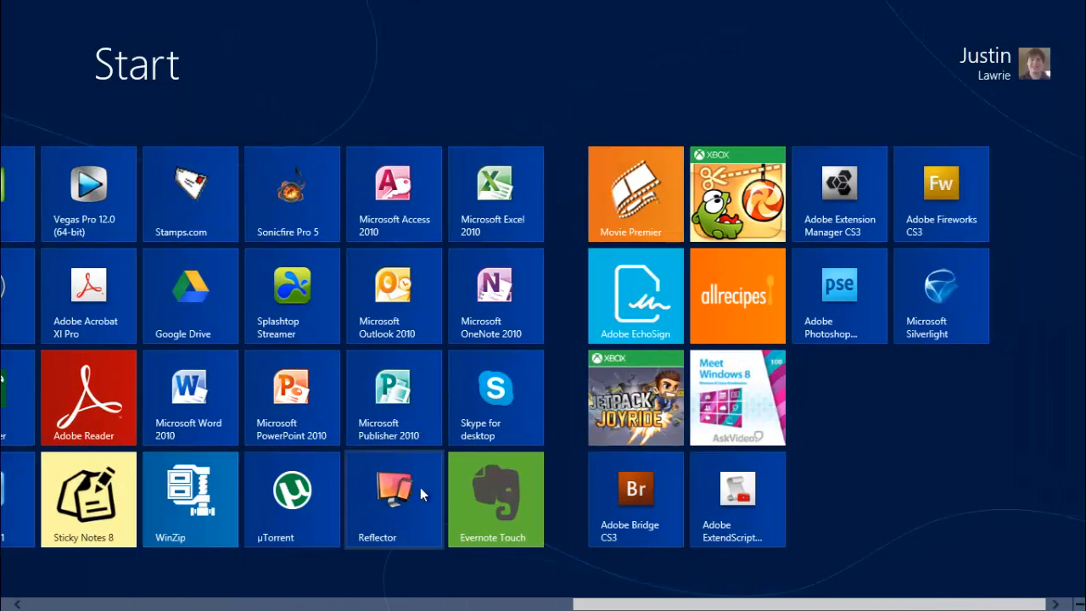
scroll(604, 497, up, 5)
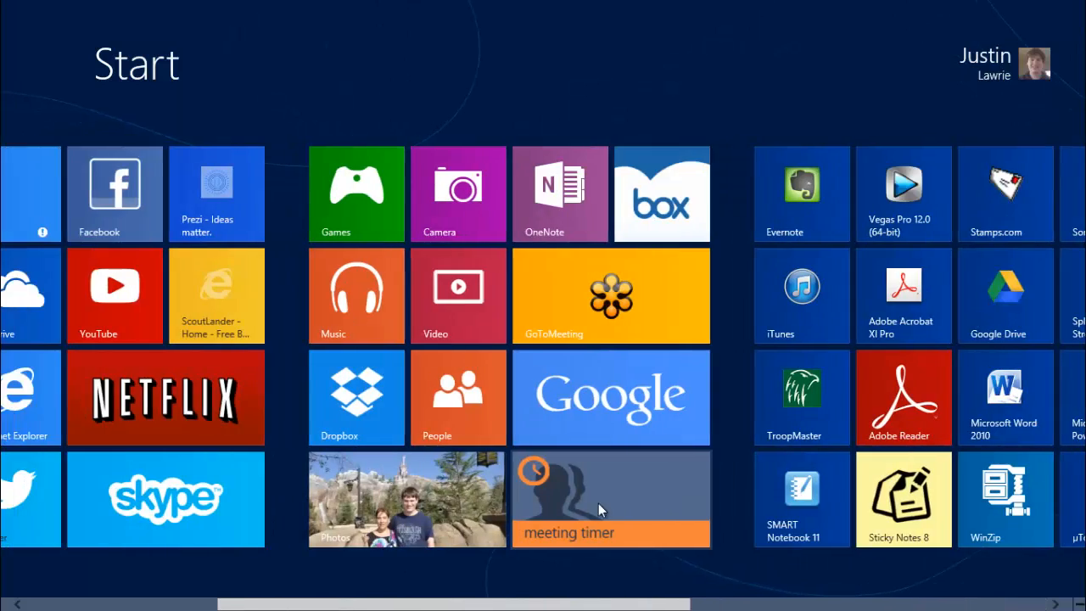
scroll(597, 496, up, 2)
scroll(593, 484, down, 2)
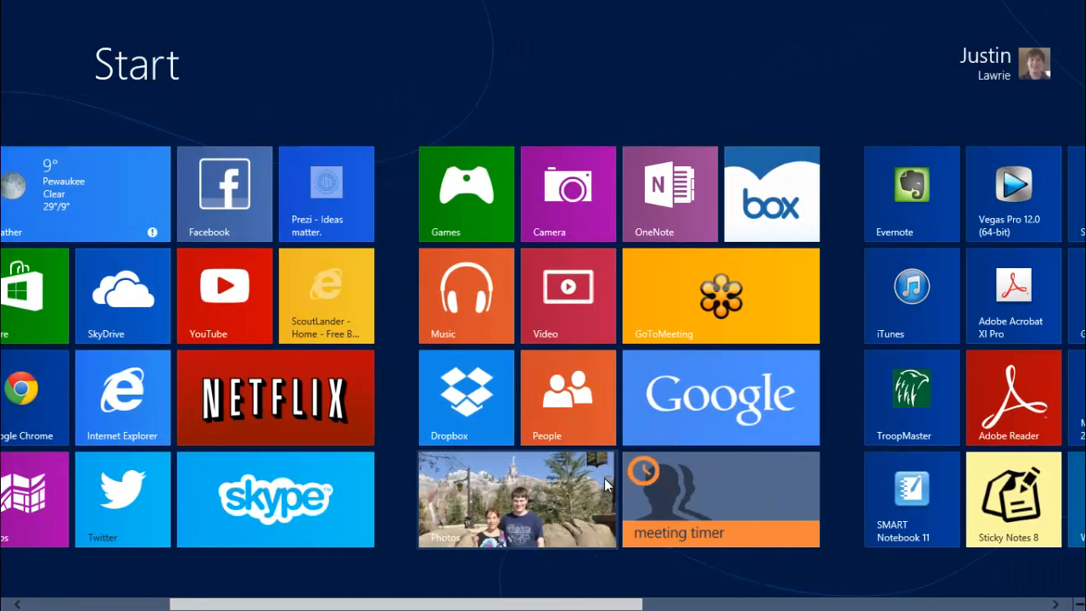
scroll(603, 480, down, 3)
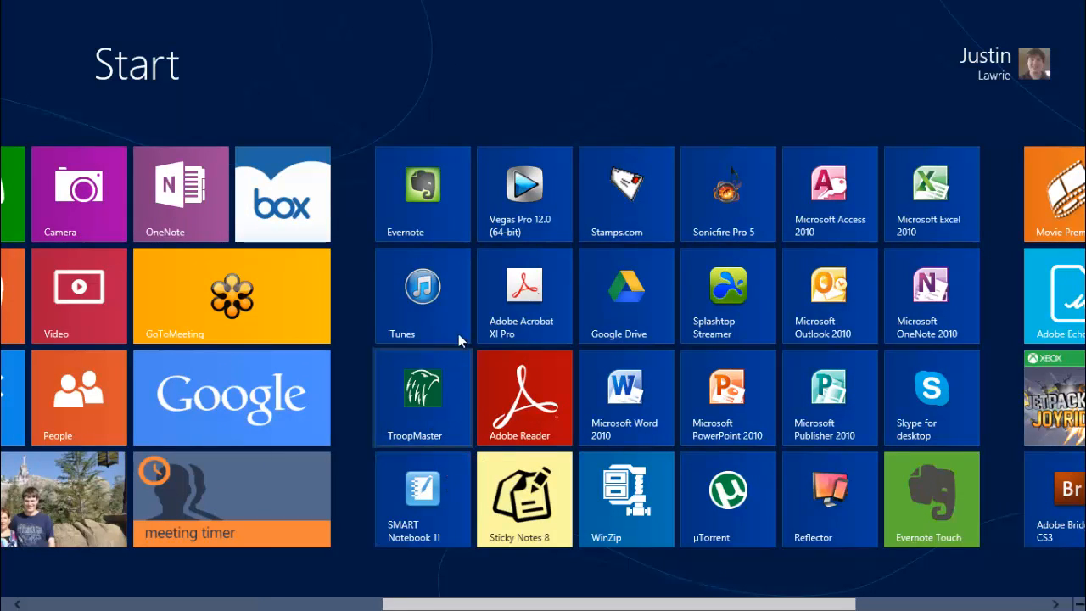
Launch SMART Notebook 11 from its Start screen tile, close it and return to the Start screen.
click(433, 486)
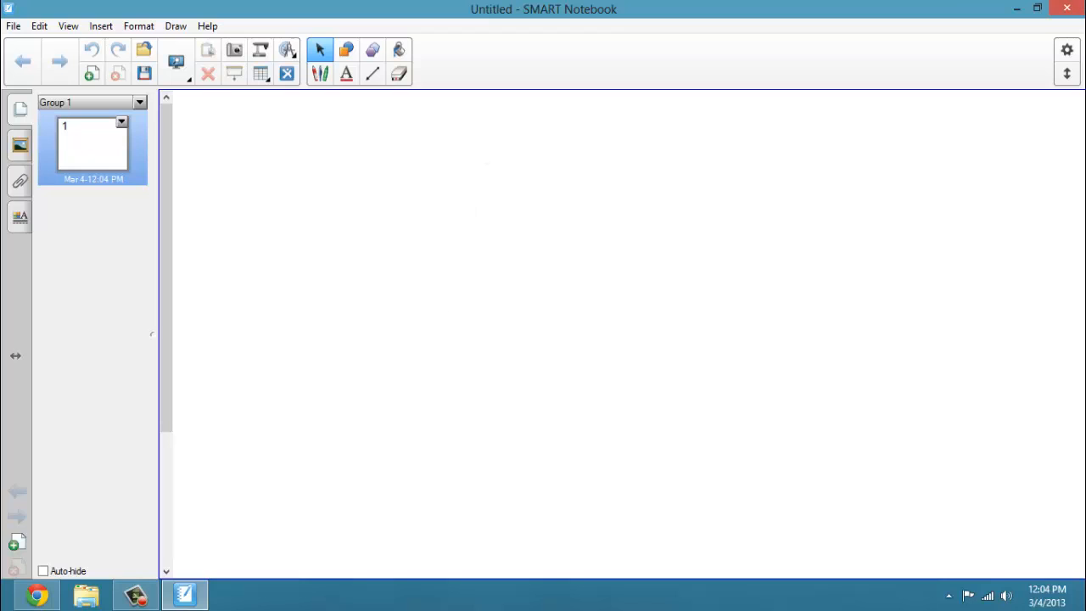
click(1070, 10)
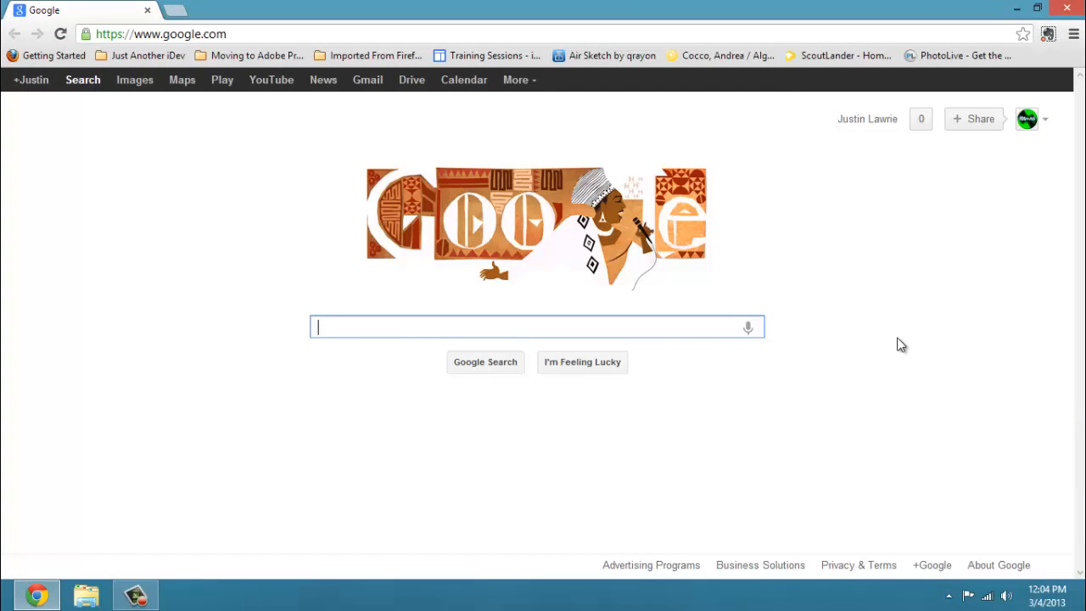
key(super)
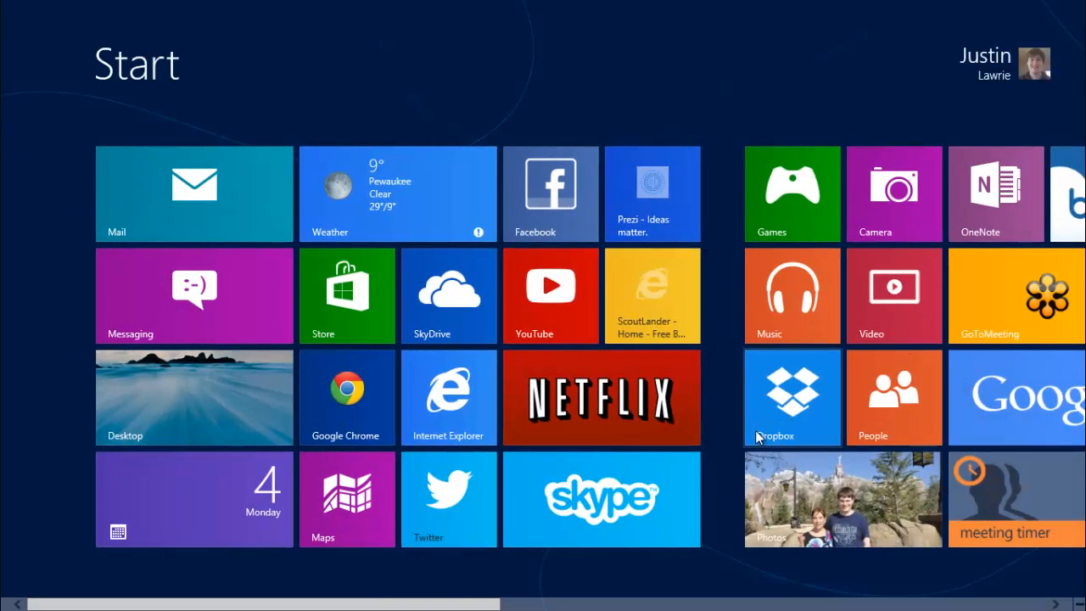
Launch Google Chrome, make it the default browser for http links in its settings, and close its window.
scroll(727, 433, down, 5)
scroll(730, 420, up, 5)
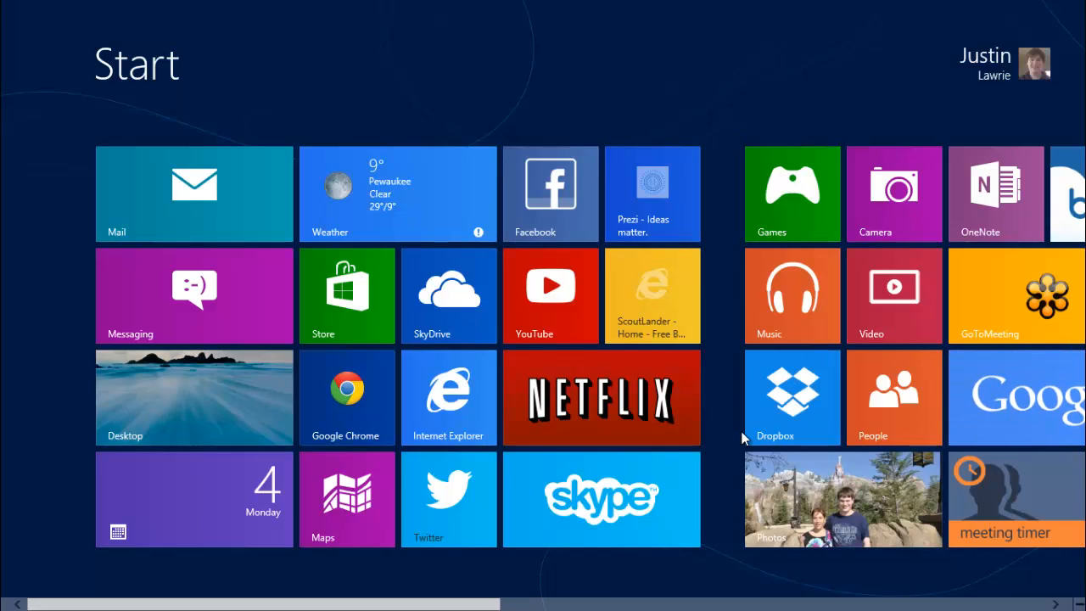
click(343, 413)
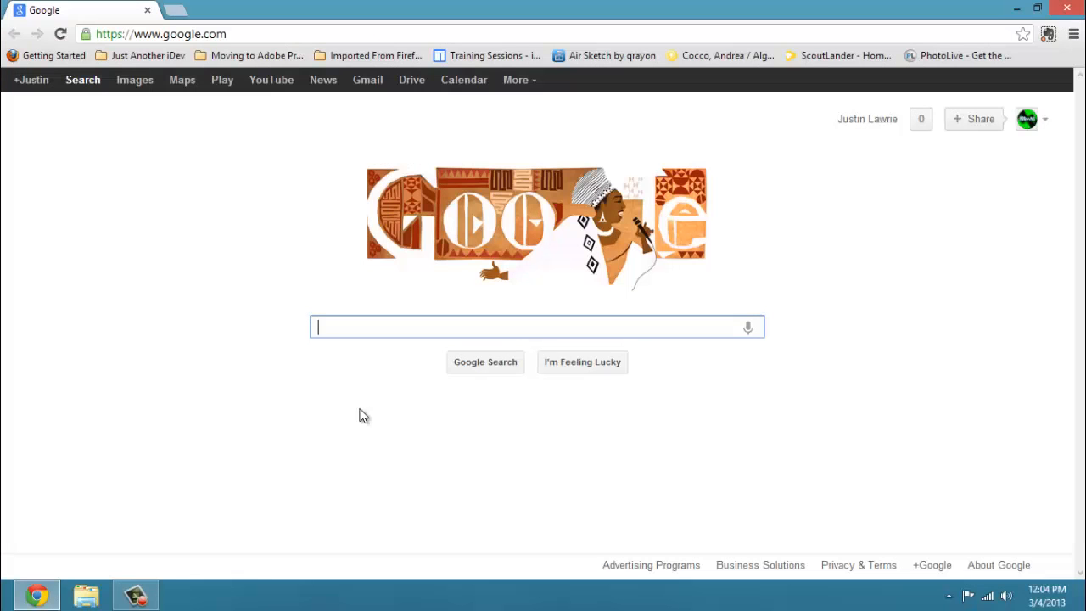
click(1073, 34)
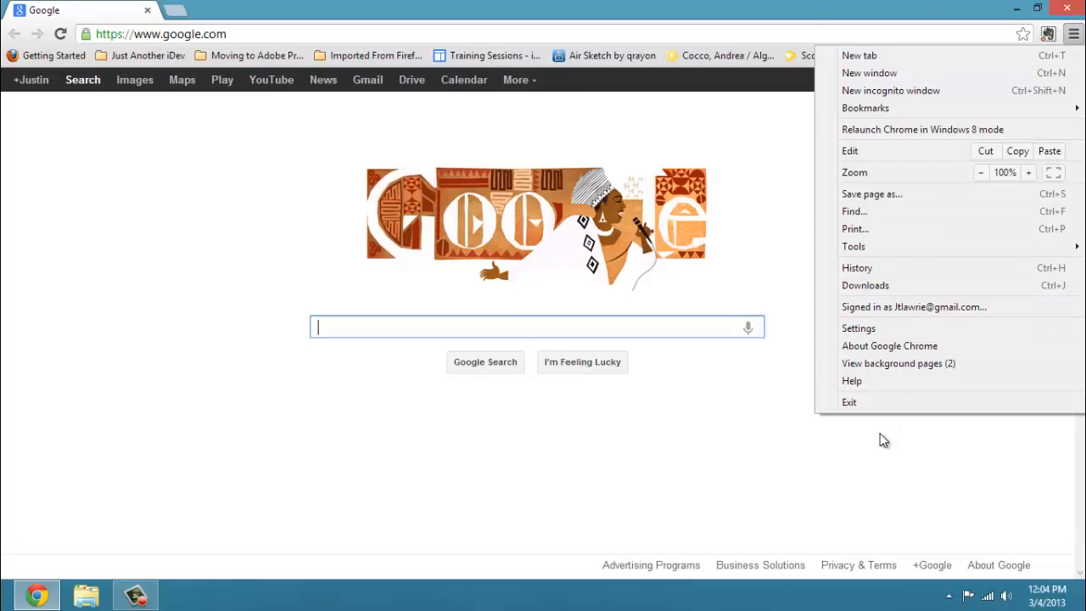
click(887, 329)
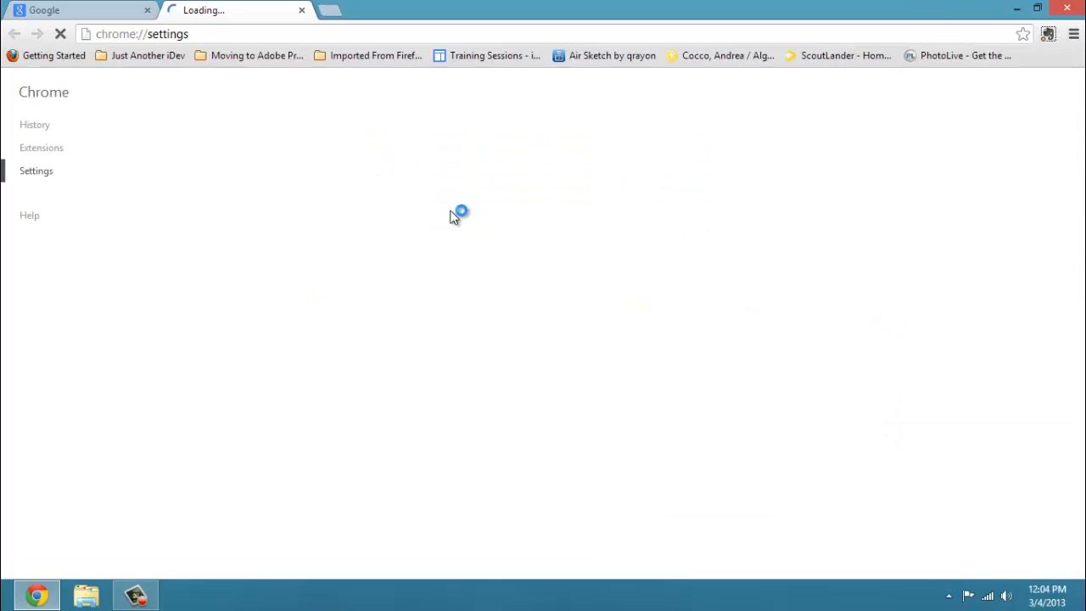
scroll(379, 322, down, 3)
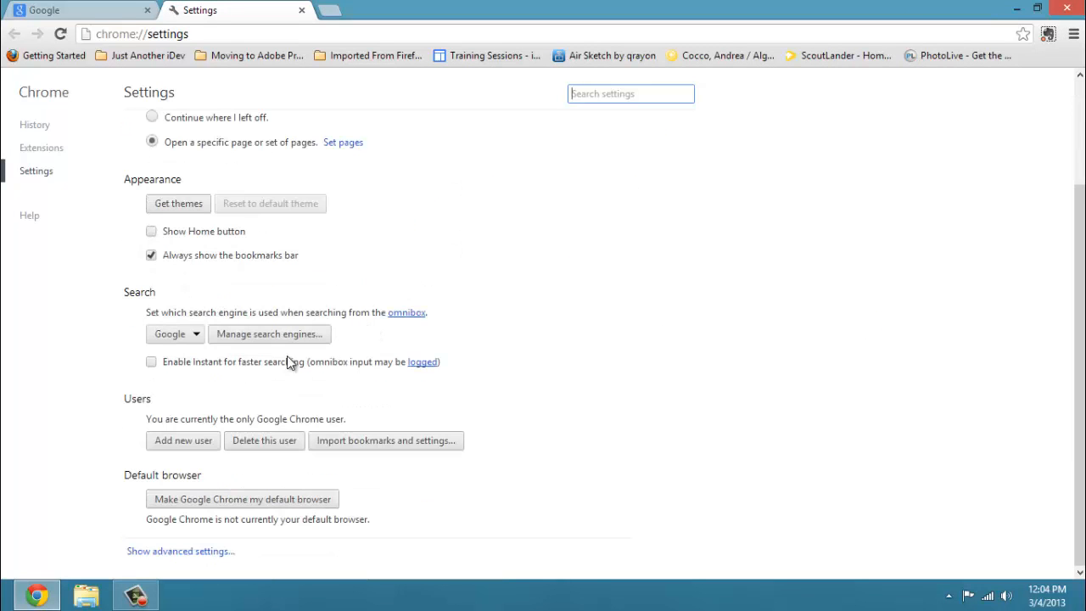
click(211, 507)
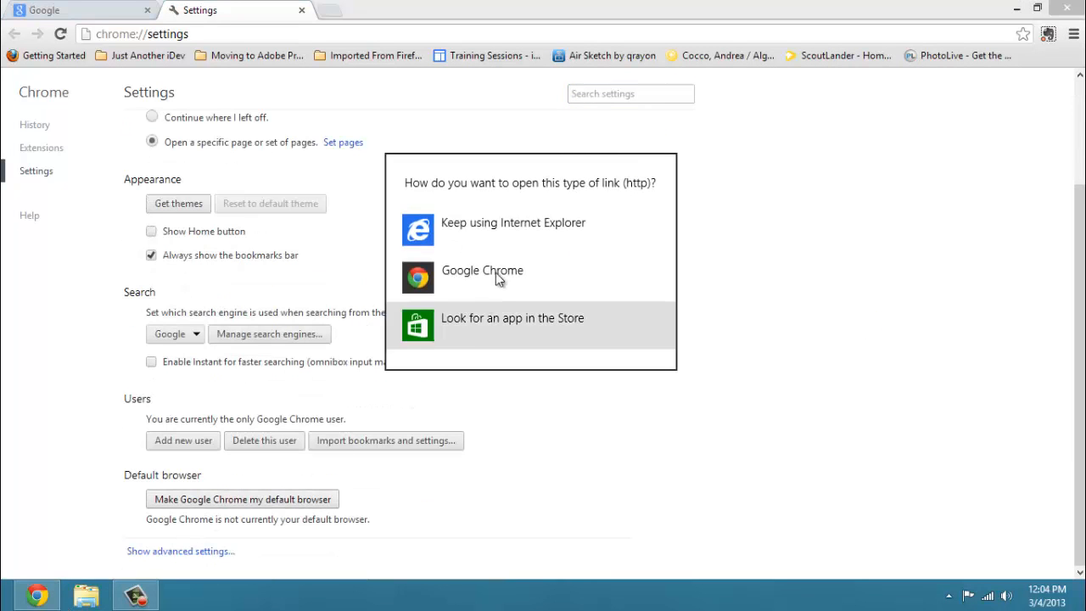
click(507, 272)
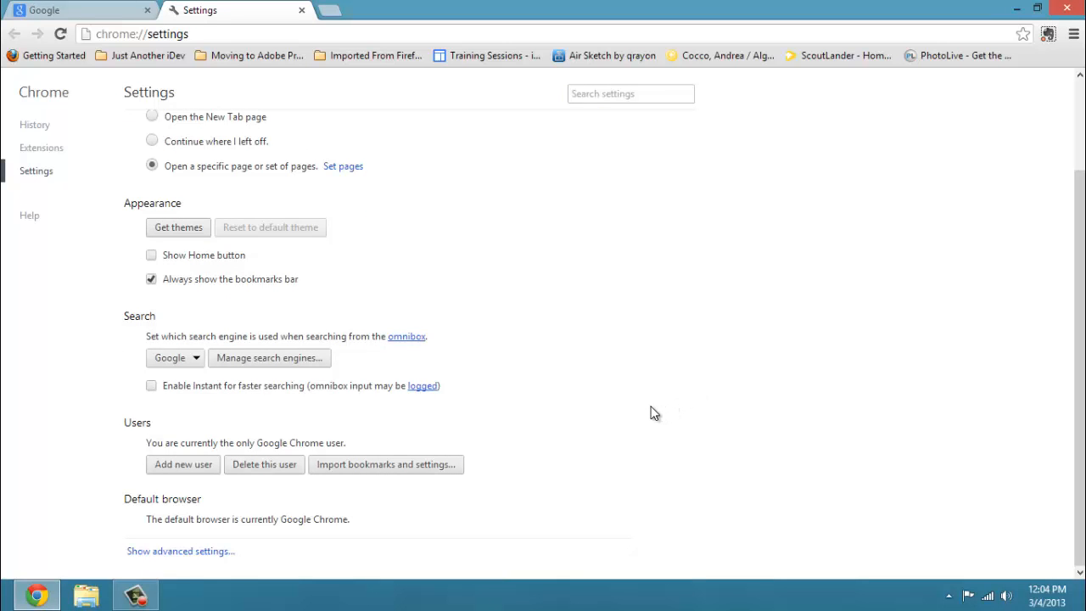
click(1079, 8)
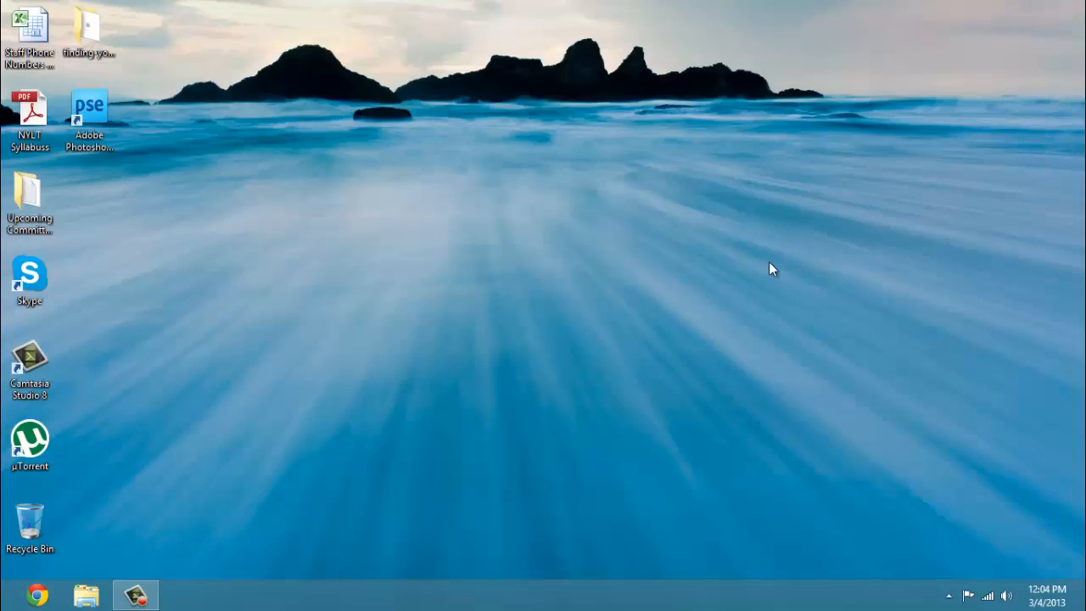
Launch Internet Explorer from the Start screen, maximize its window and close it, returning to Start.
key(super)
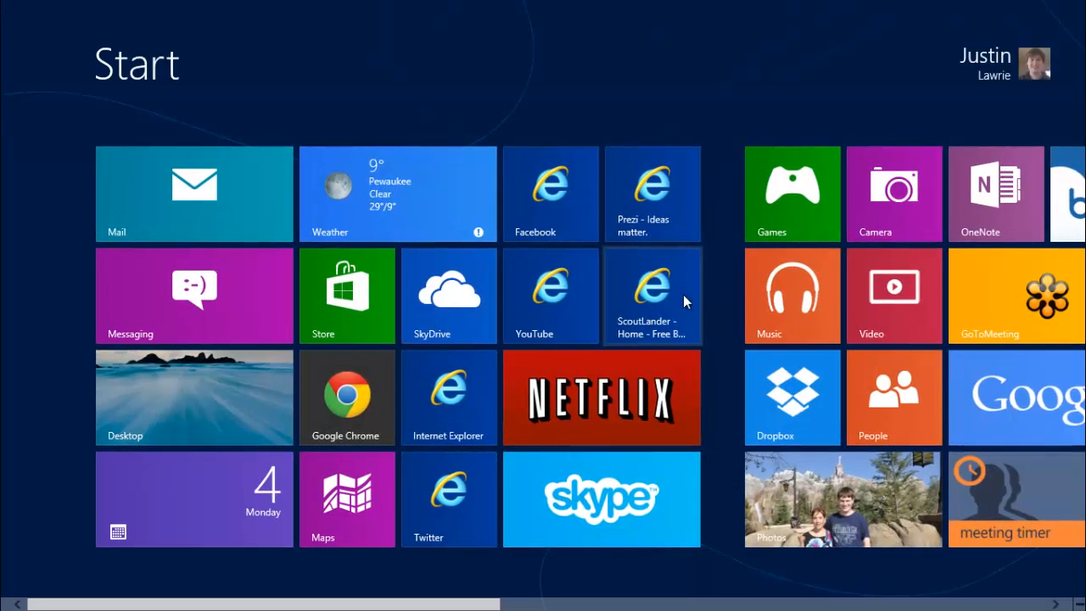
click(494, 396)
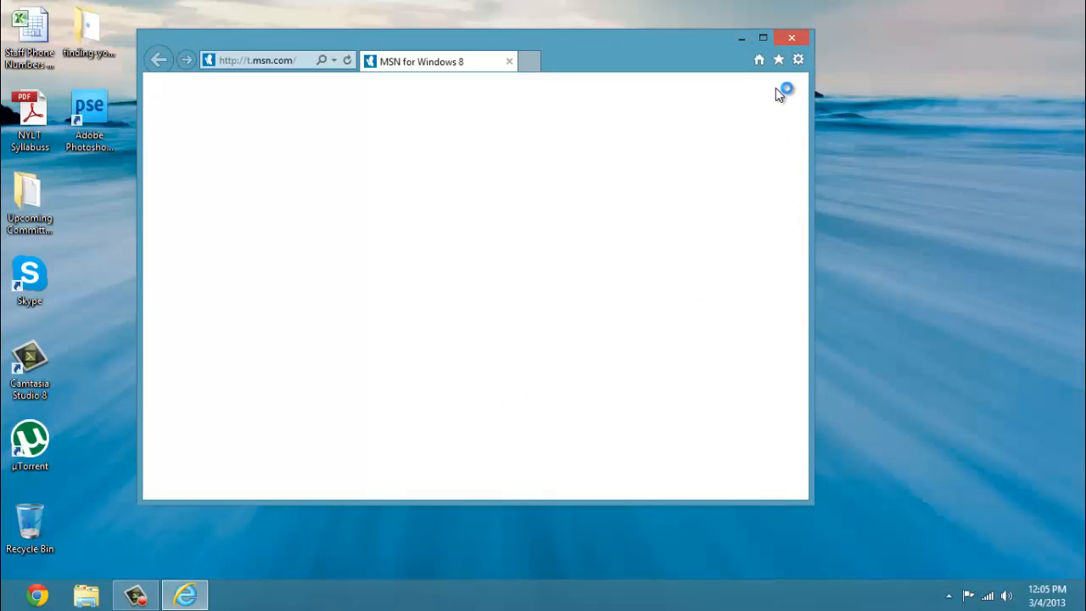
click(763, 40)
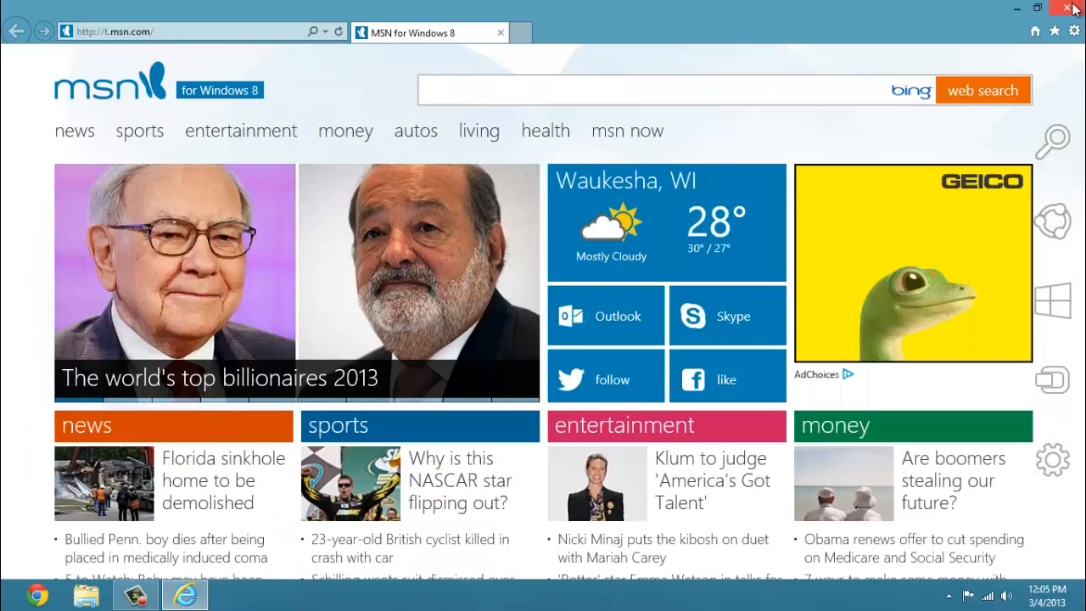
click(1069, 8)
key(super)
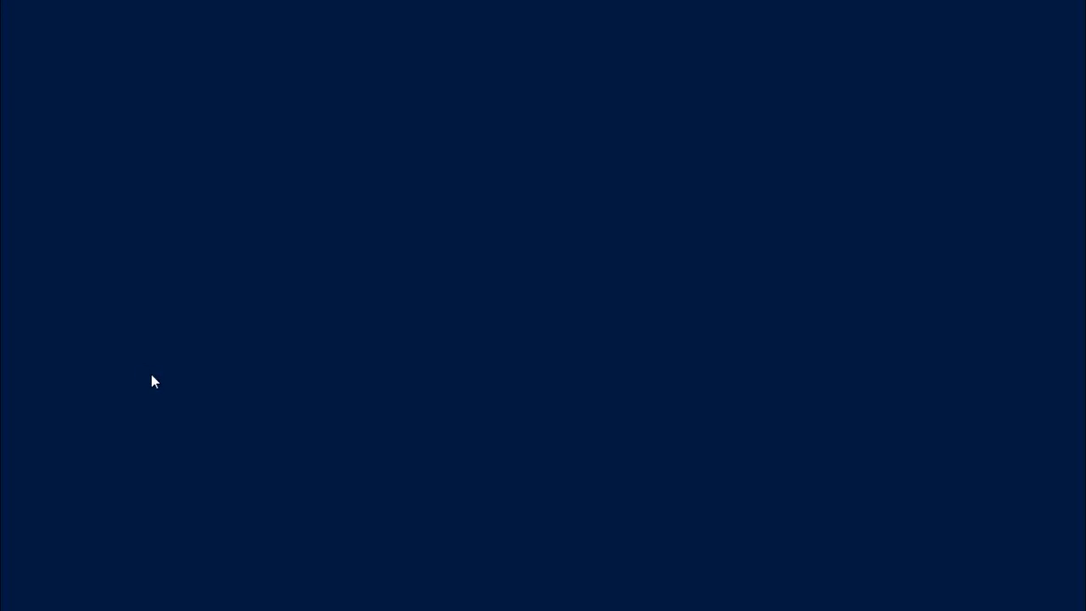
Search the installed apps for "fire", replace the search with "google" and launch Google Chrome from the results.
click(348, 404)
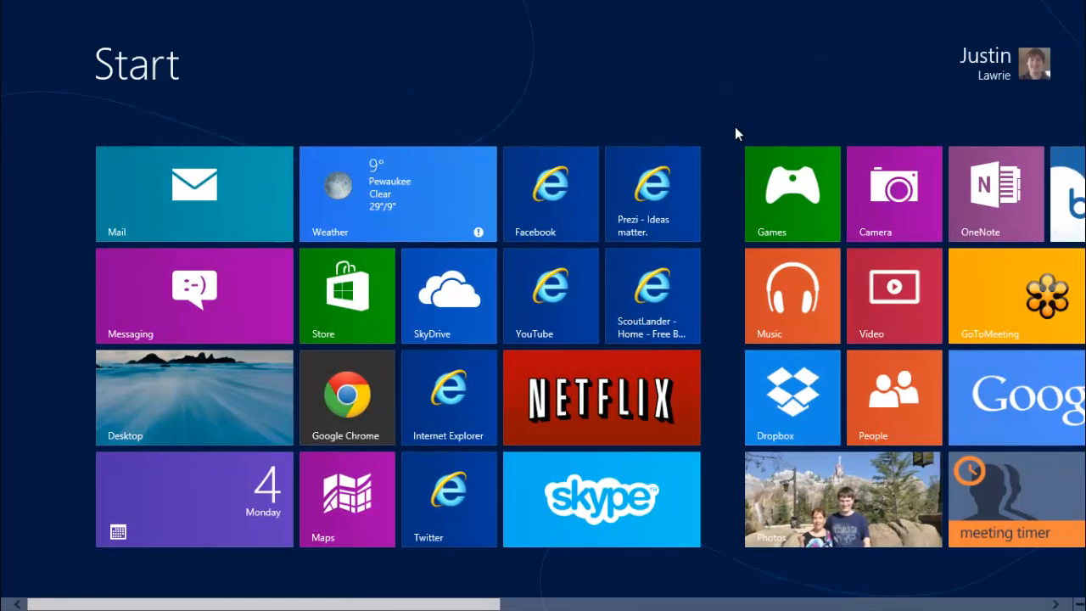
text(fire)
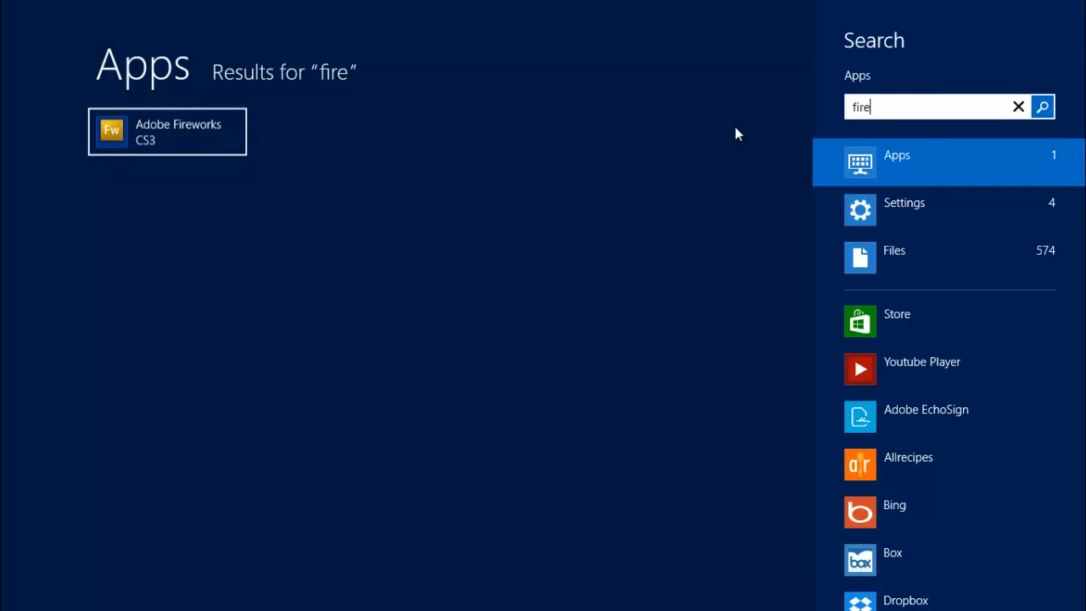
key(BackSpace)
key(BackSpace)
key(BackSpace)
key(BackSpace)
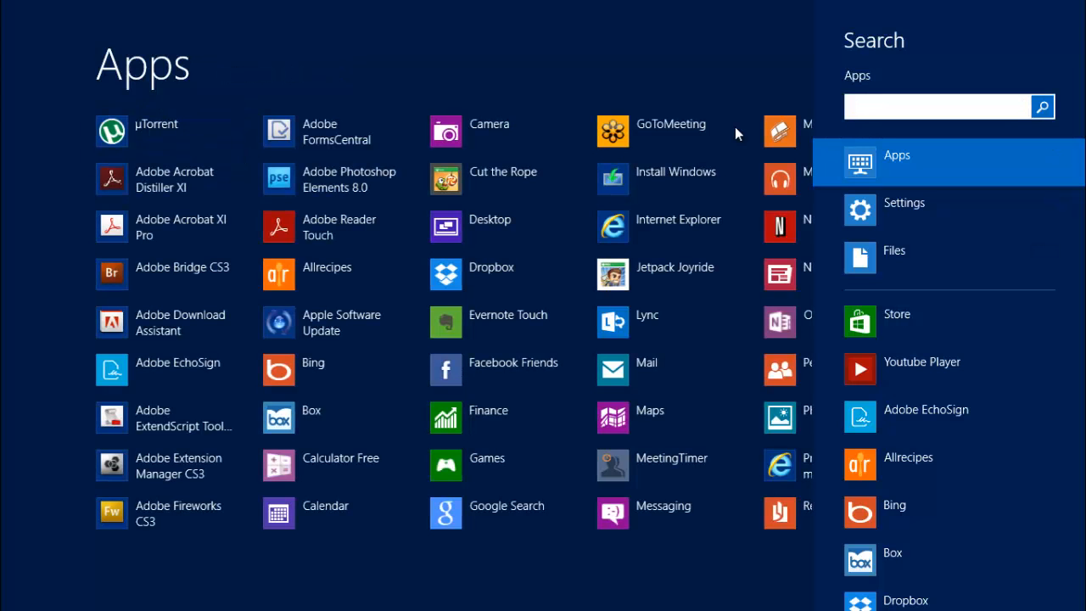
text(google)
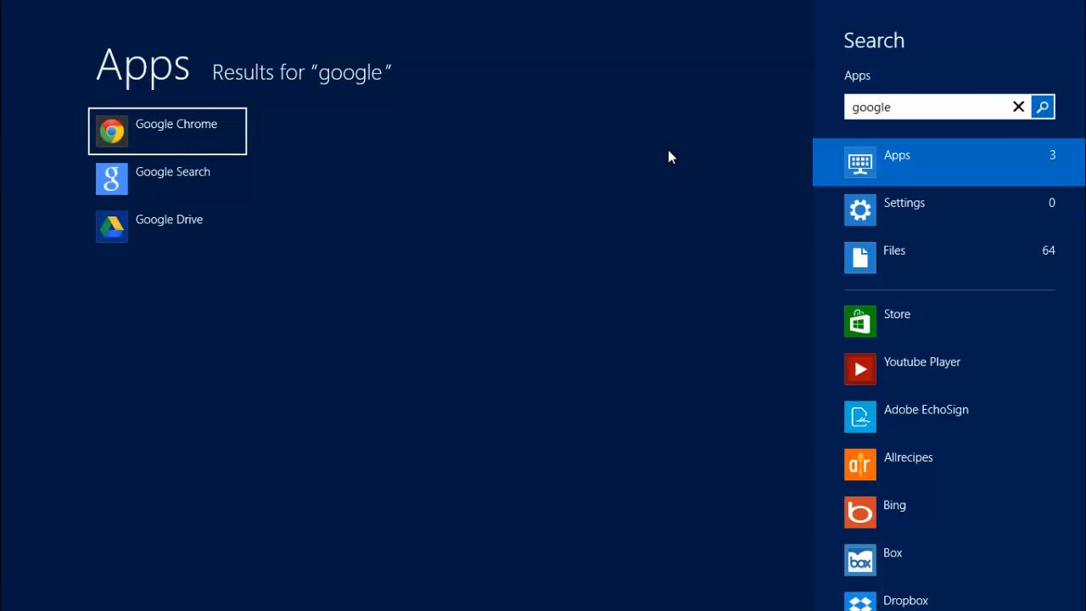
key(Return)
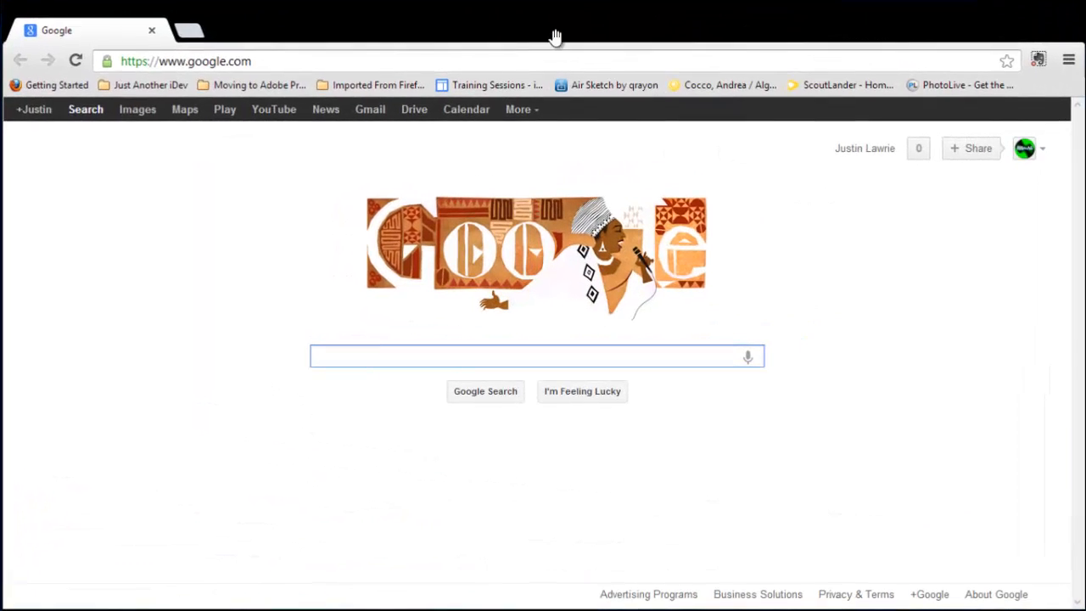
Load the Firefox website using the address entry "firefox" and start the free Firefox download.
click(295, 59)
text(firefox)
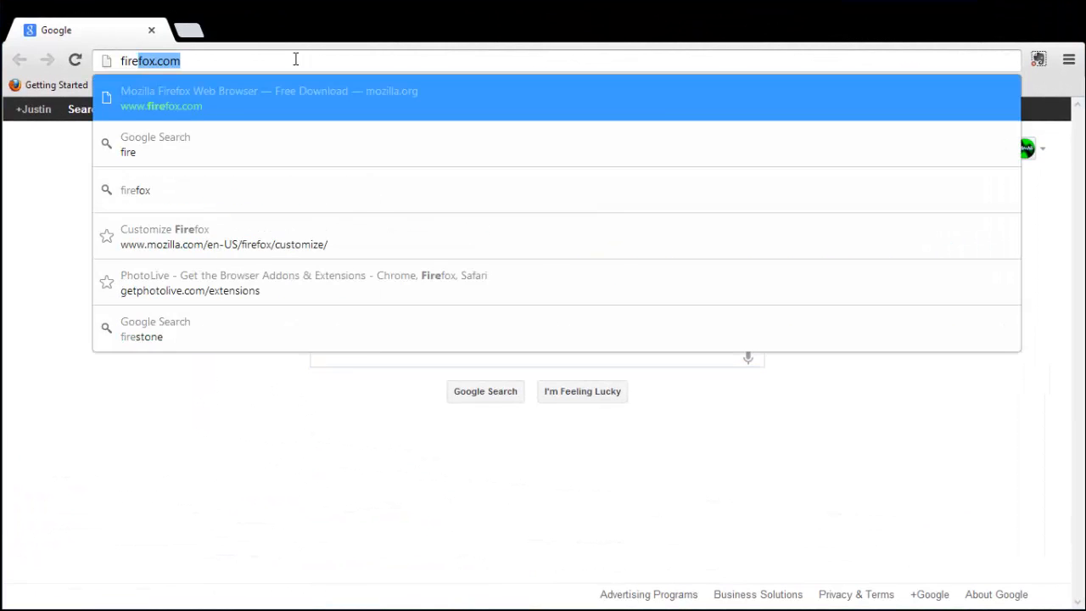
key(Return)
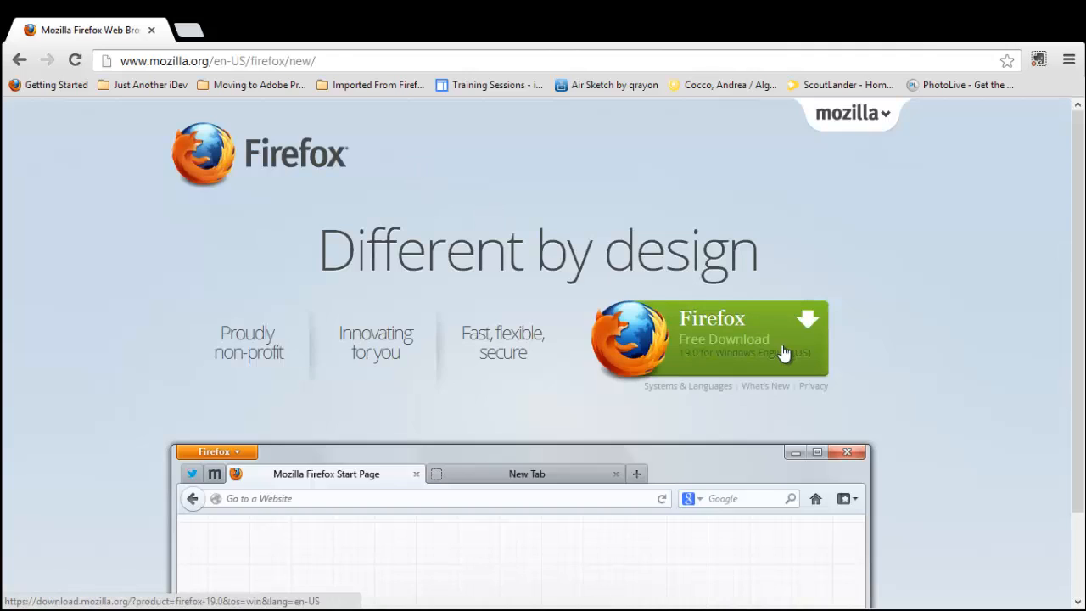
click(783, 353)
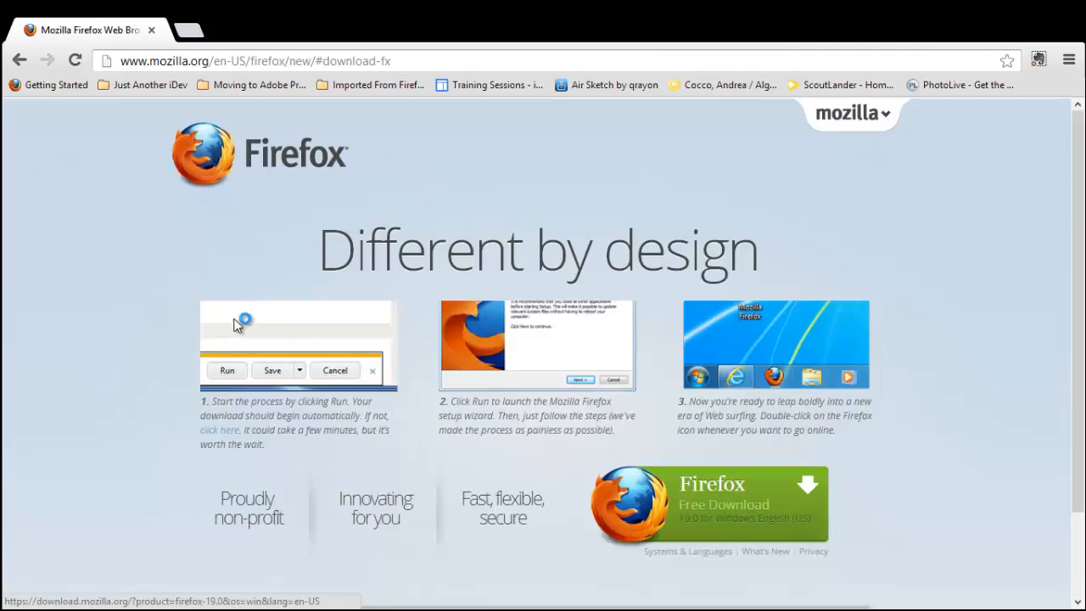
scroll(374, 334, down, 1)
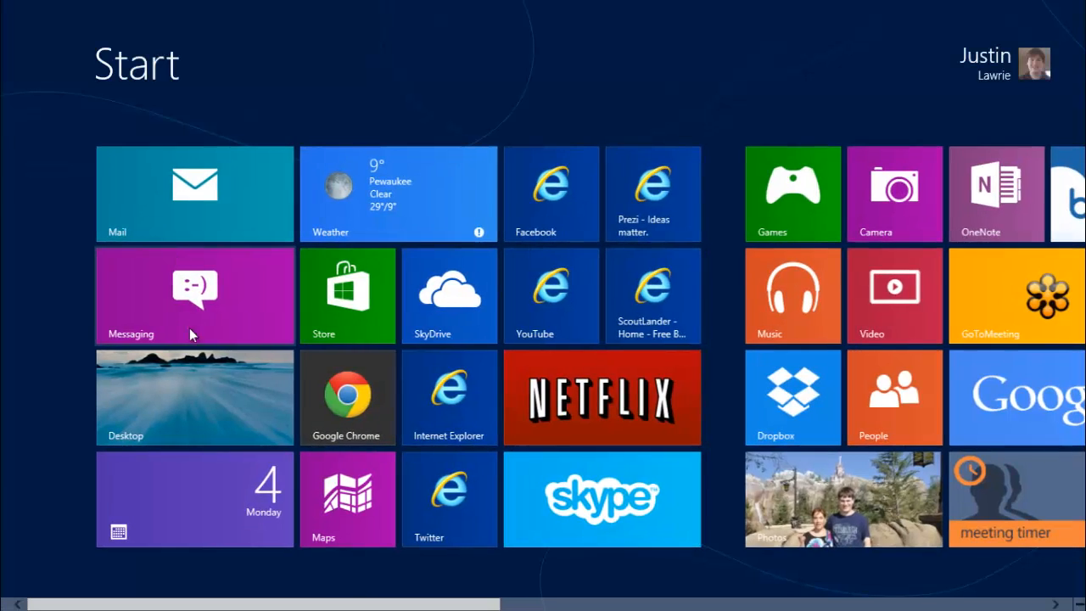
Check the desktop and File Explorer, run the downloaded Firefox Setup 19.0.exe and minimize the Libraries window.
click(203, 389)
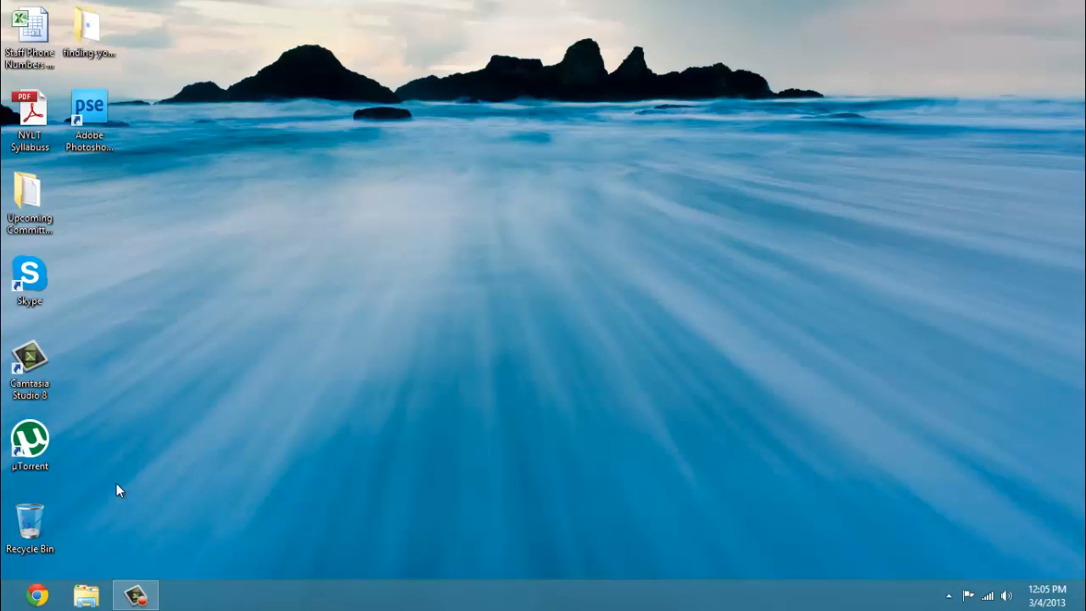
click(85, 595)
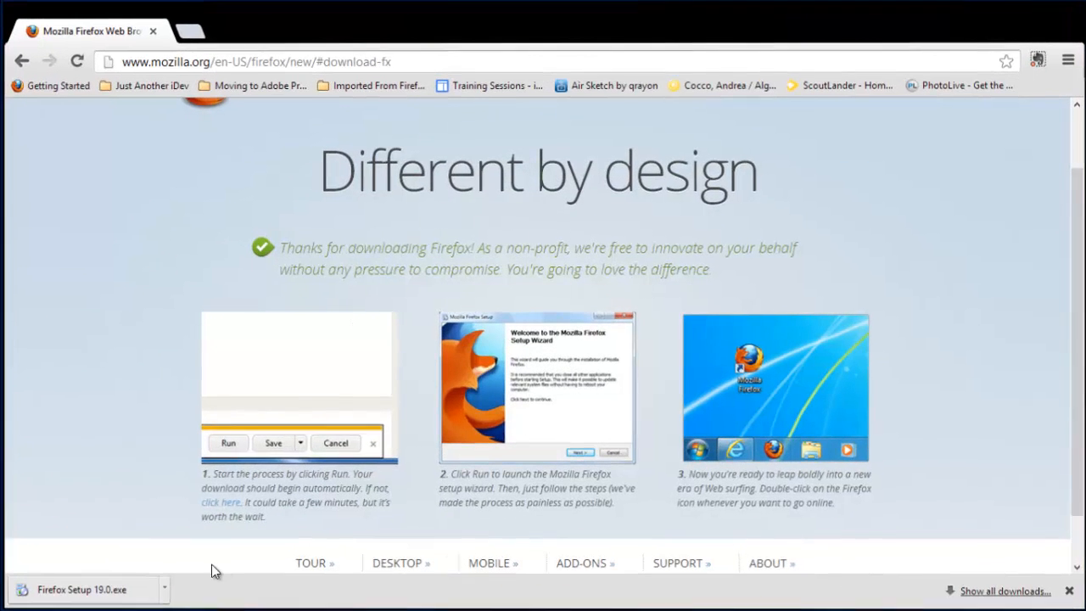
click(92, 598)
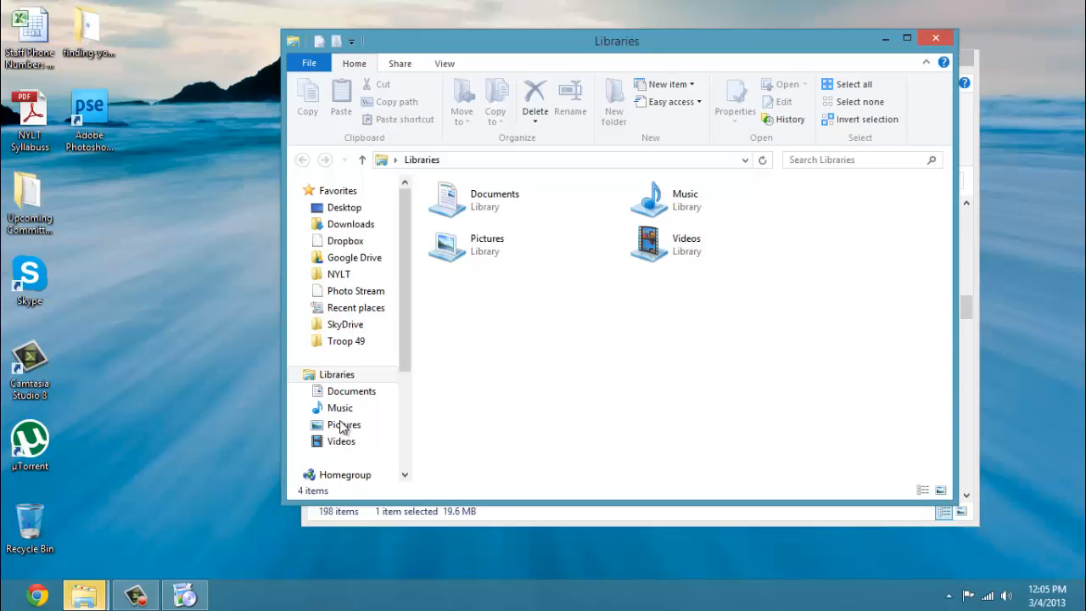
click(889, 39)
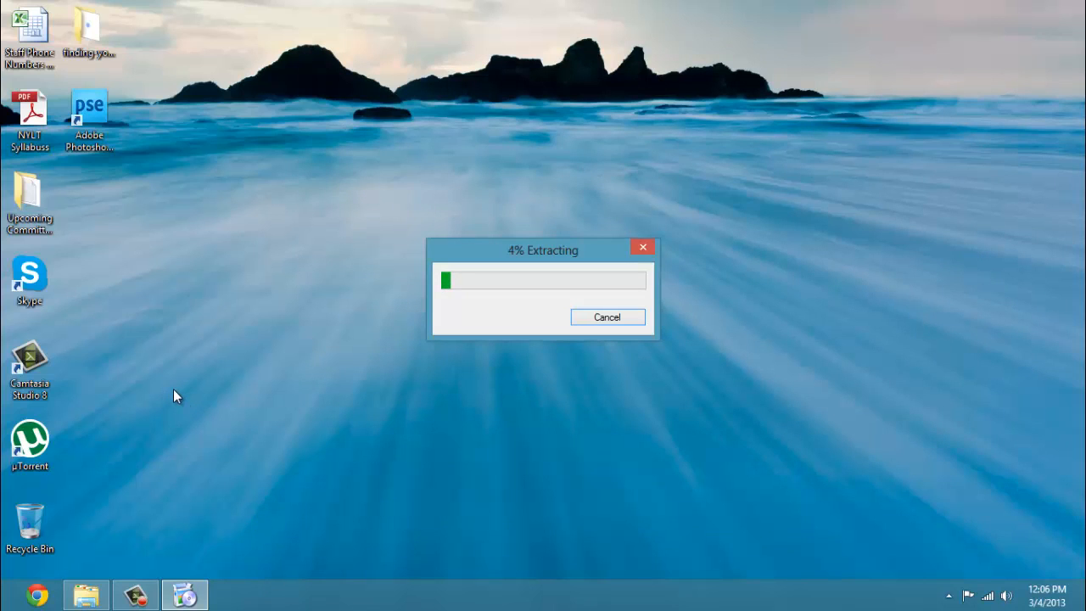
Return to the Start screen, open the Store and go from its search results to the Store home page.
key(super)
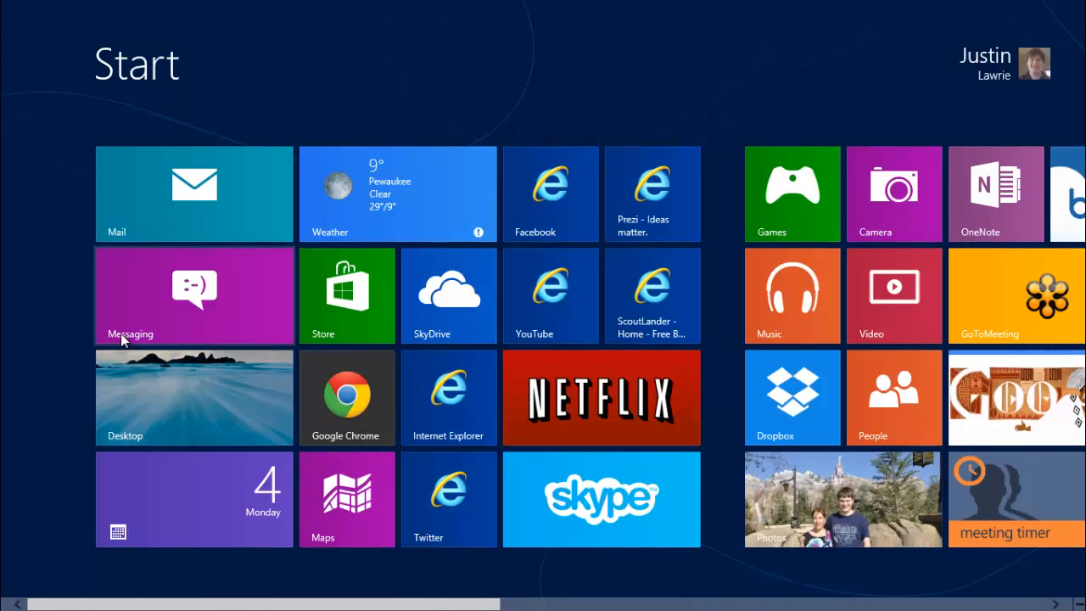
scroll(267, 480, down, 5)
scroll(232, 417, up, 5)
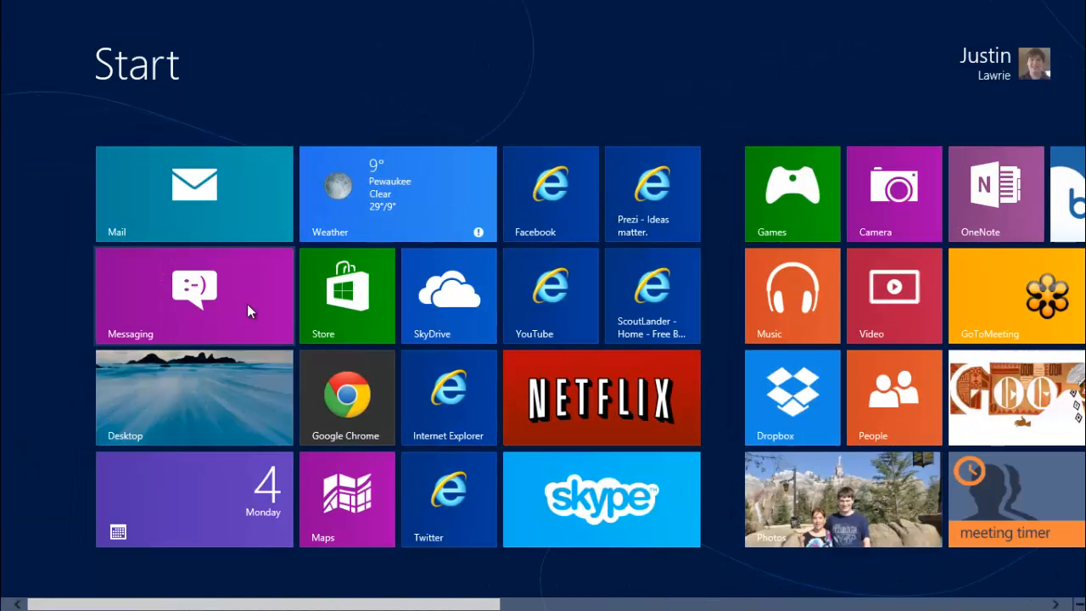
click(305, 308)
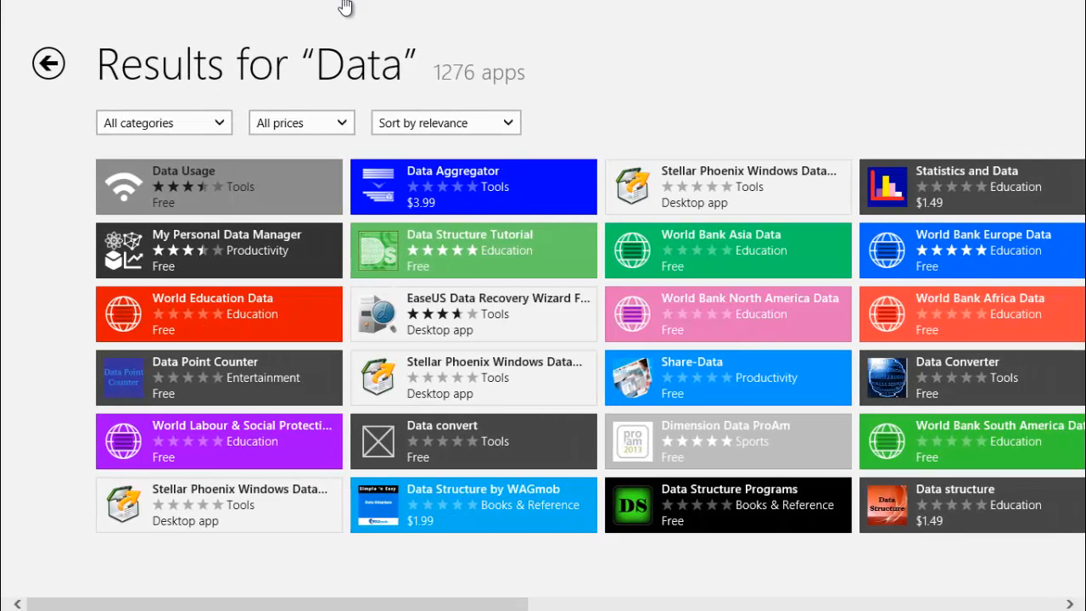
right_click(650, 76)
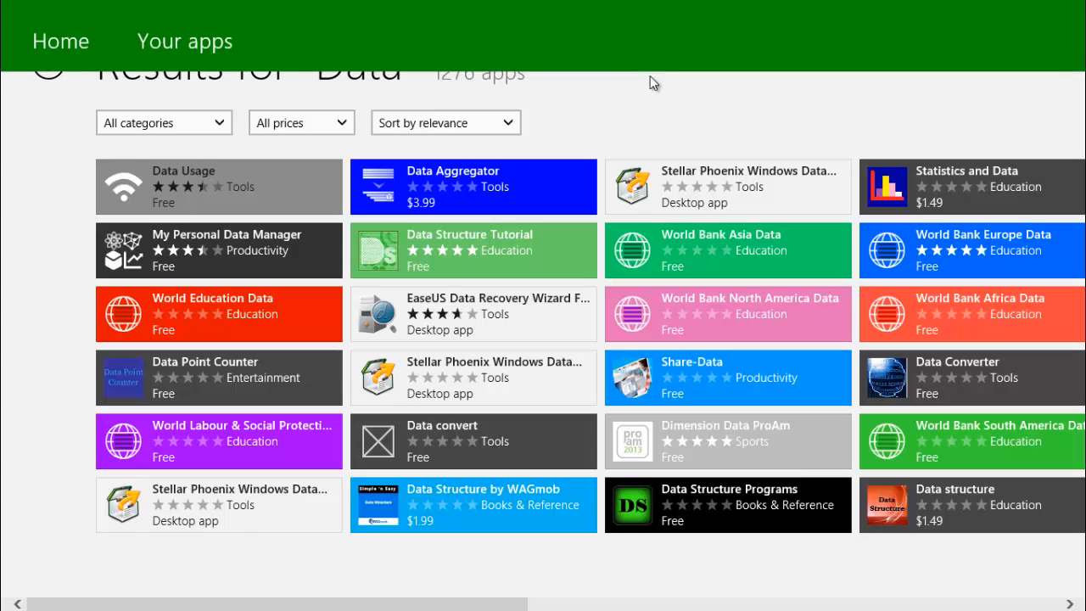
click(63, 48)
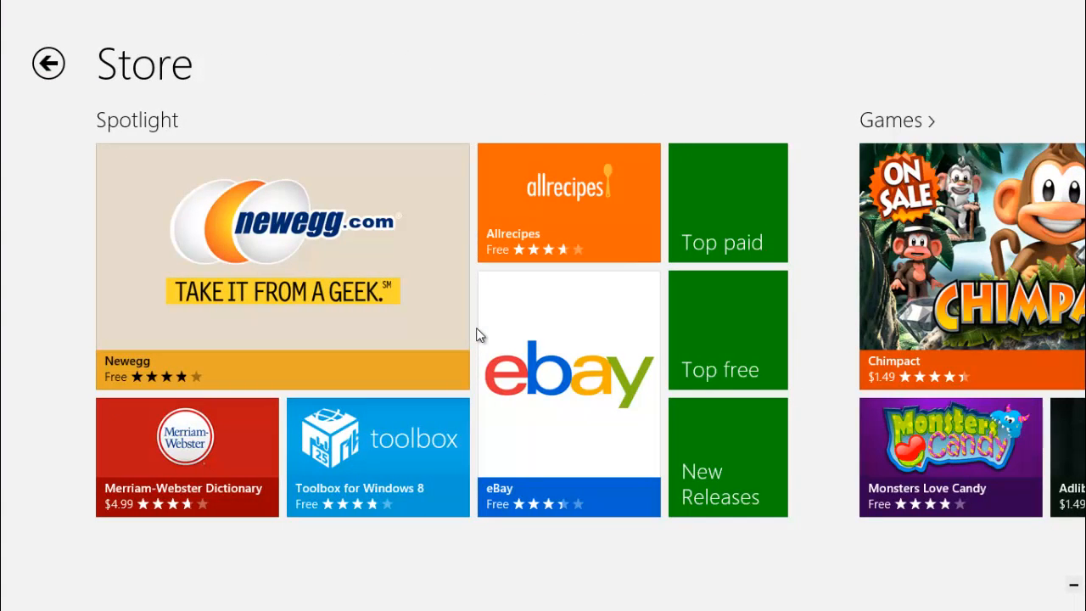
Open the free Newegg app's page from the Spotlight section and install the app.
click(269, 277)
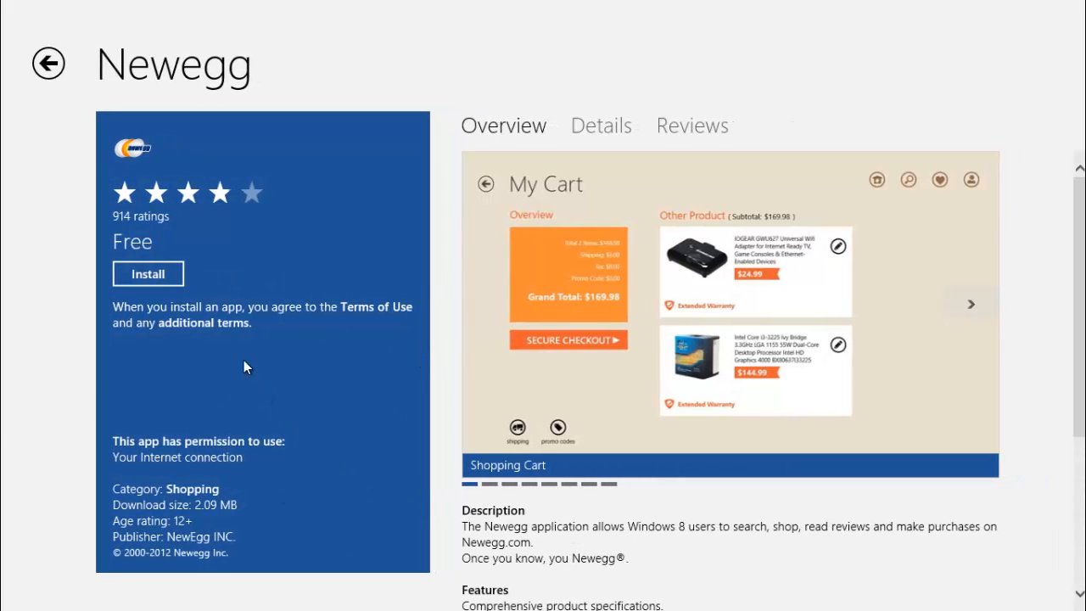
click(158, 277)
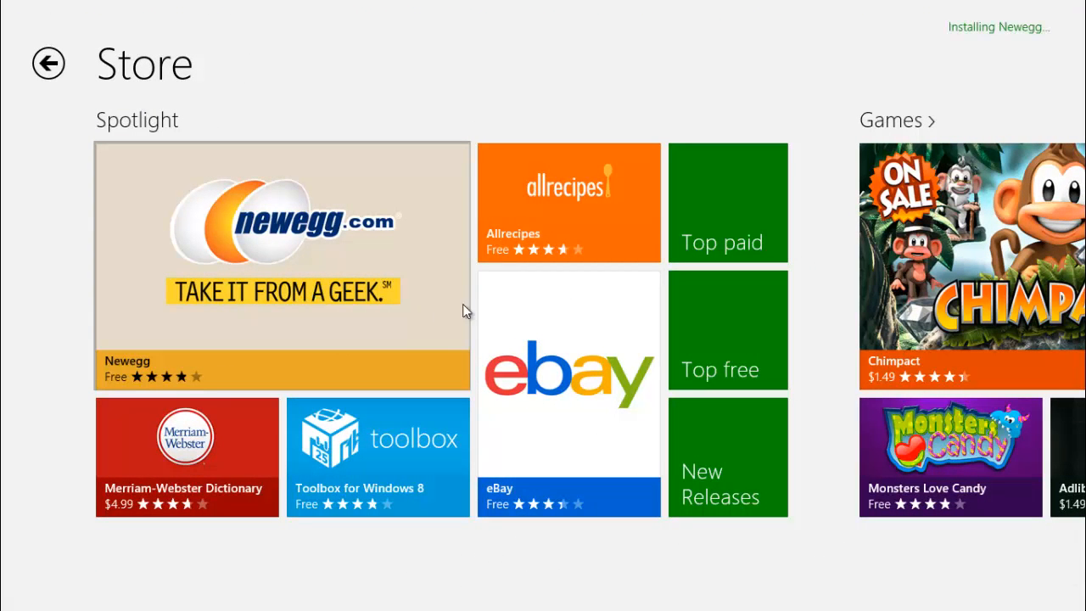
Open the Package Tracker app's page from the Store's Productivity section and start installing its trial version.
scroll(841, 393, down, 5)
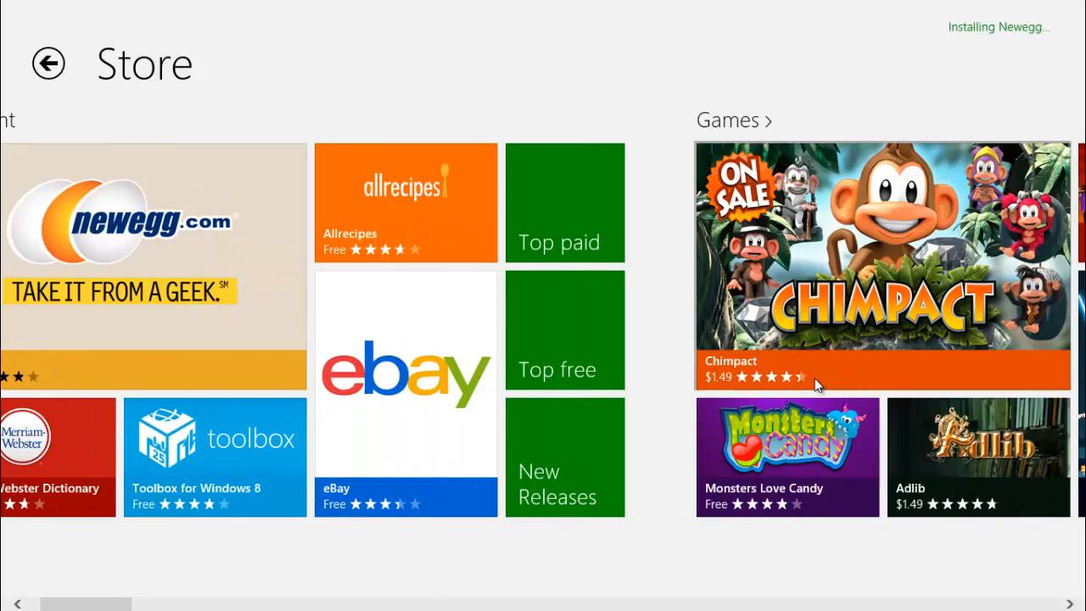
scroll(839, 349, down, 6)
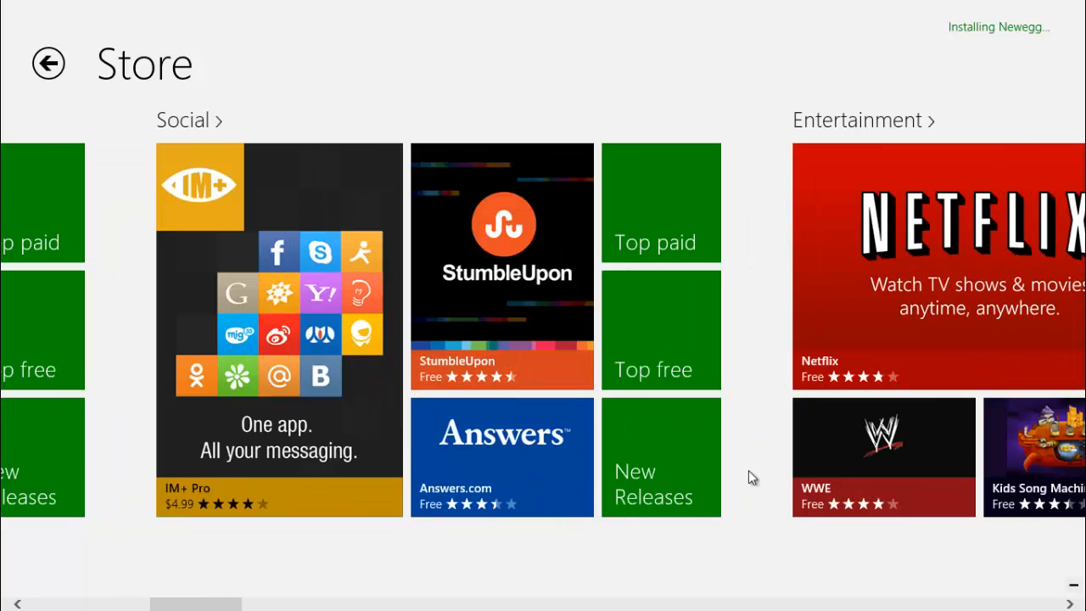
scroll(748, 470, down, 8)
scroll(718, 442, down, 5)
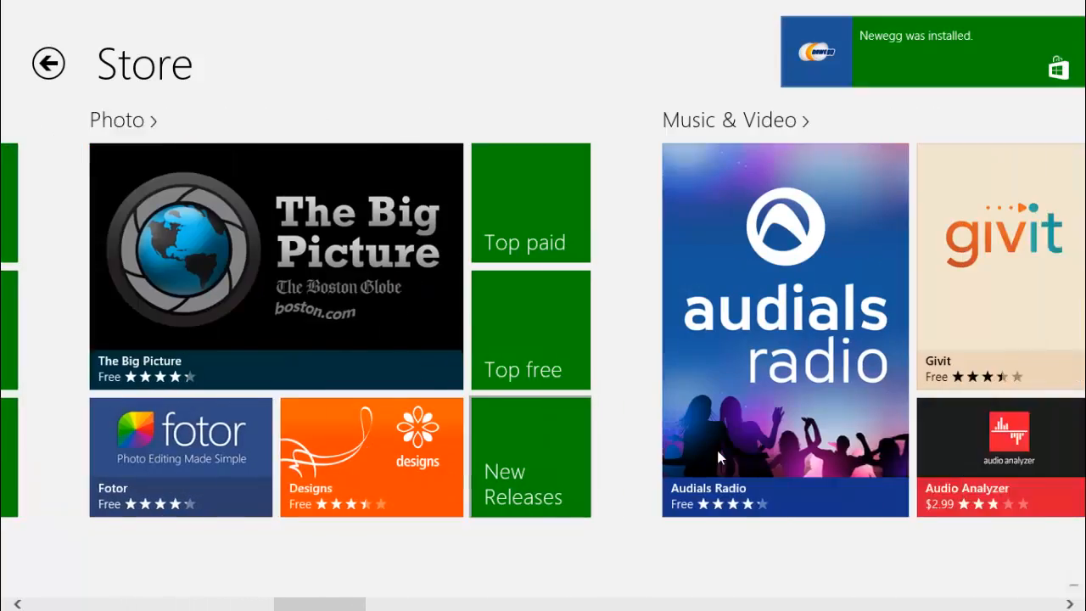
scroll(717, 427, down, 13)
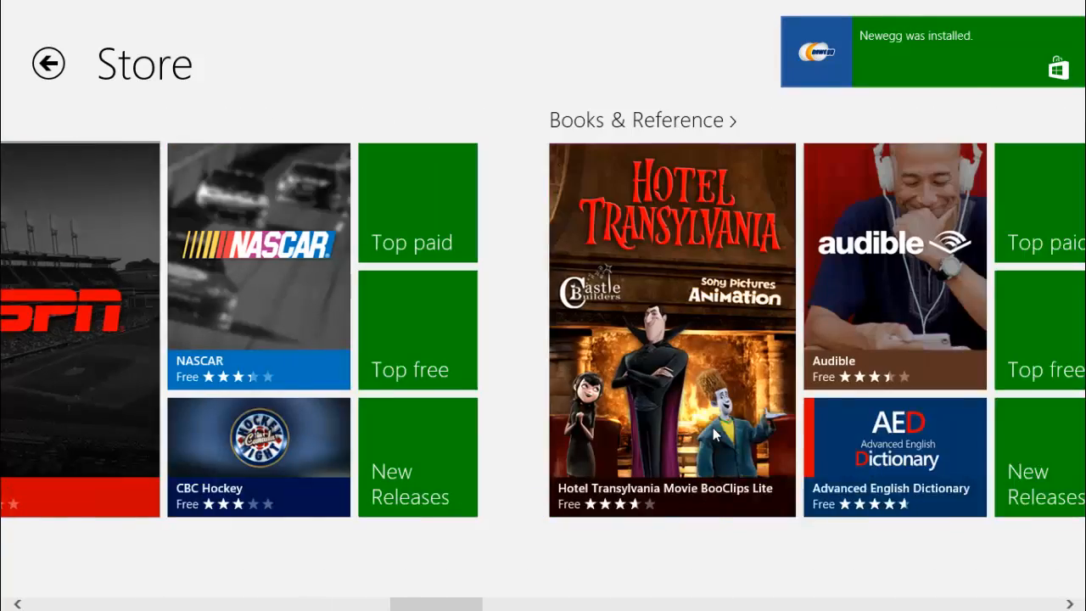
scroll(714, 431, down, 17)
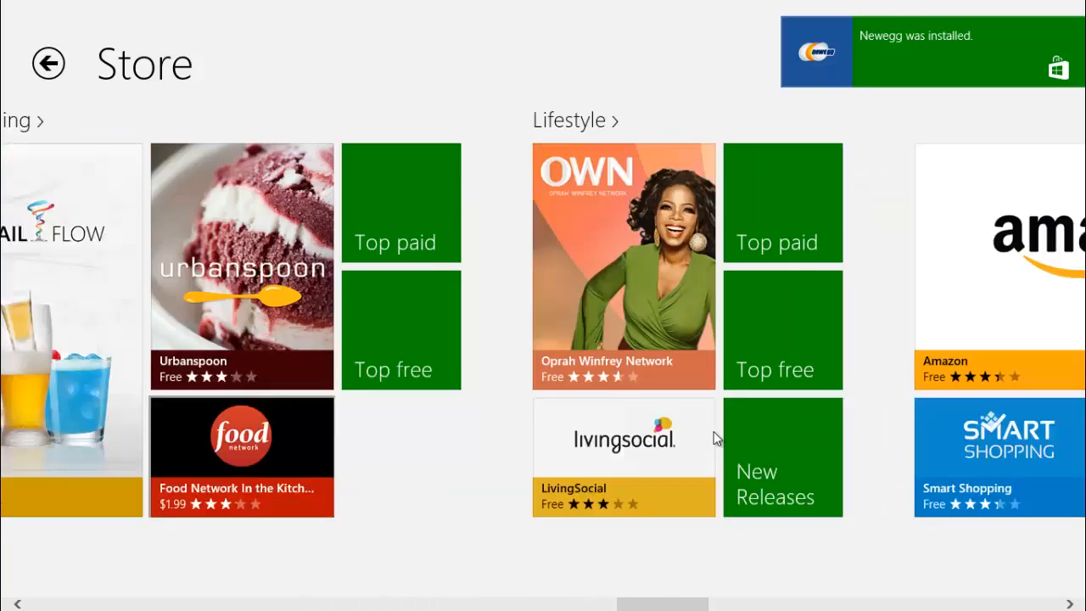
scroll(797, 269, down, 13)
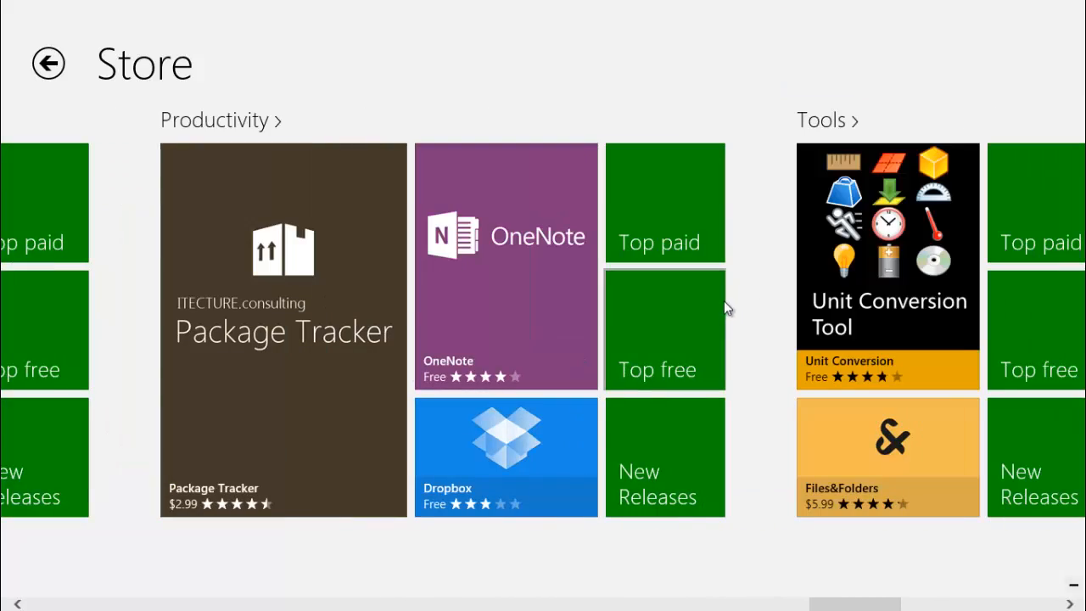
click(265, 333)
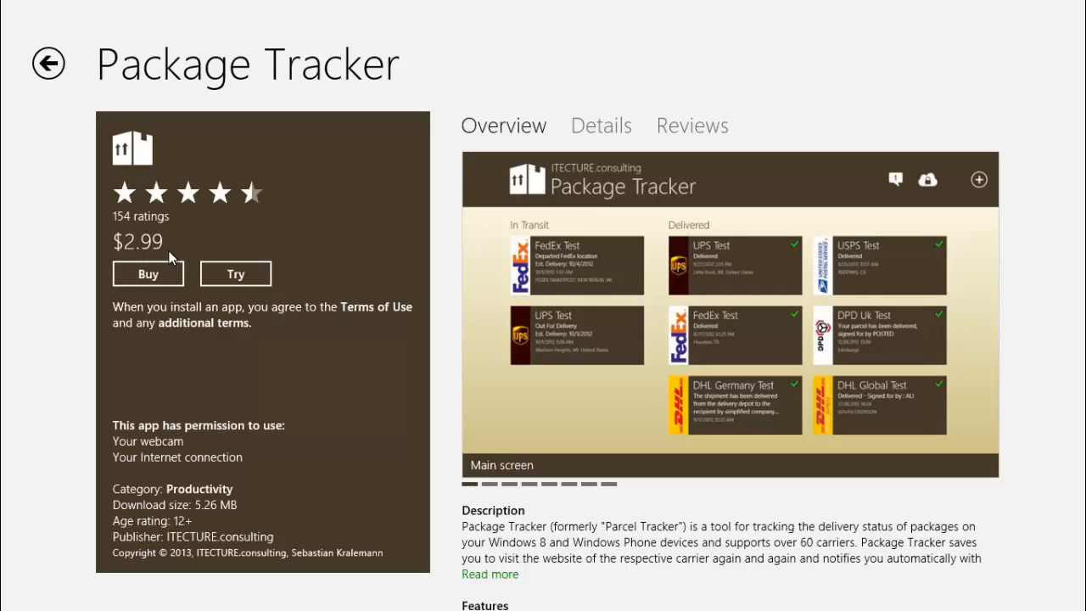
click(226, 277)
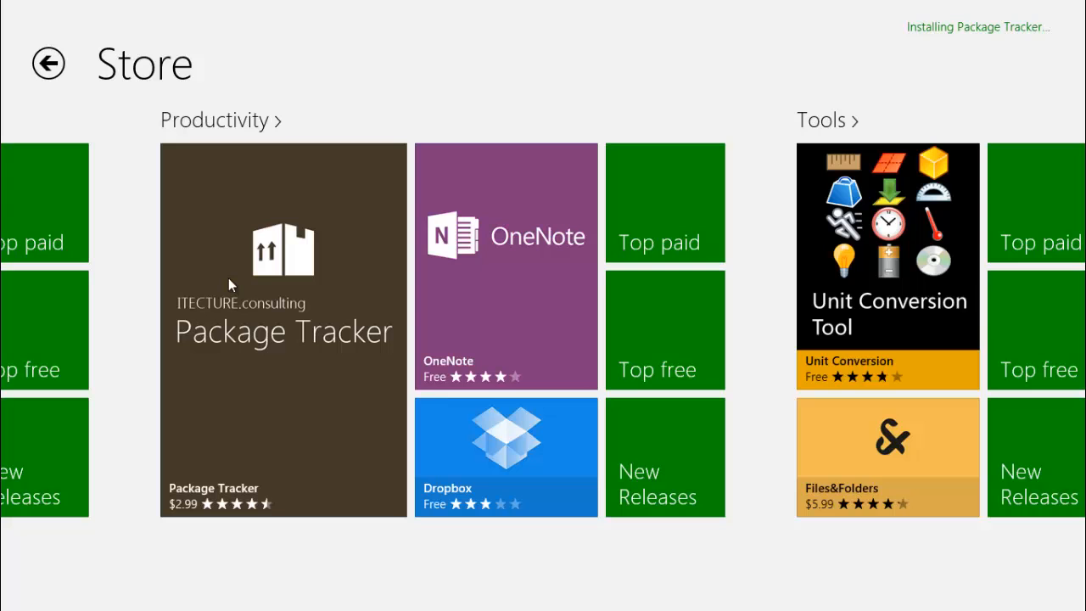
Return to the Start screen and move the Package Tracker tile into its own new group after the last group.
key(super)
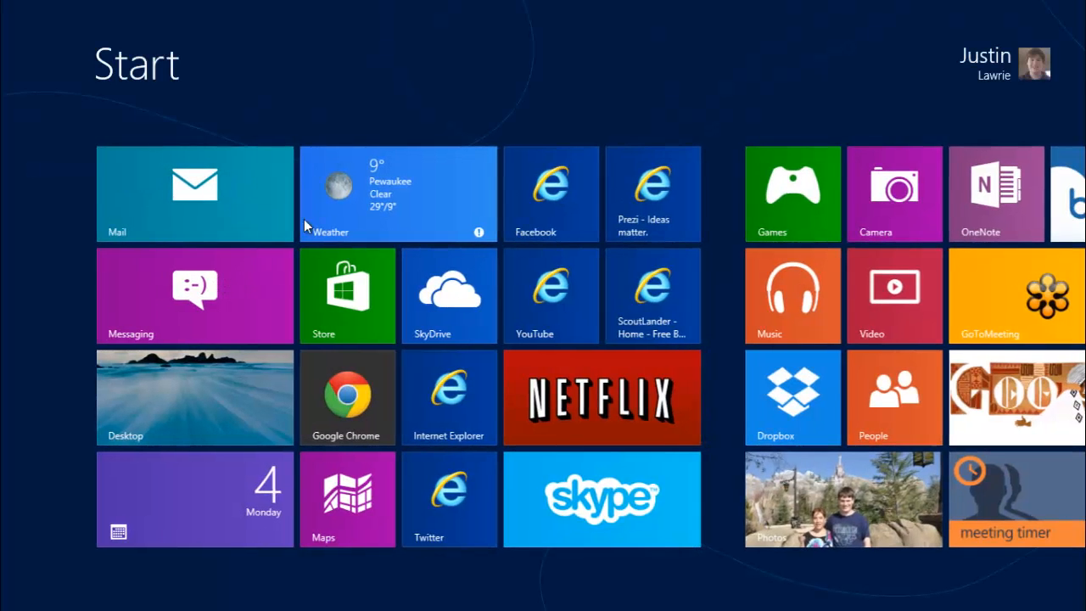
scroll(455, 340, down, 5)
scroll(455, 340, down, 3)
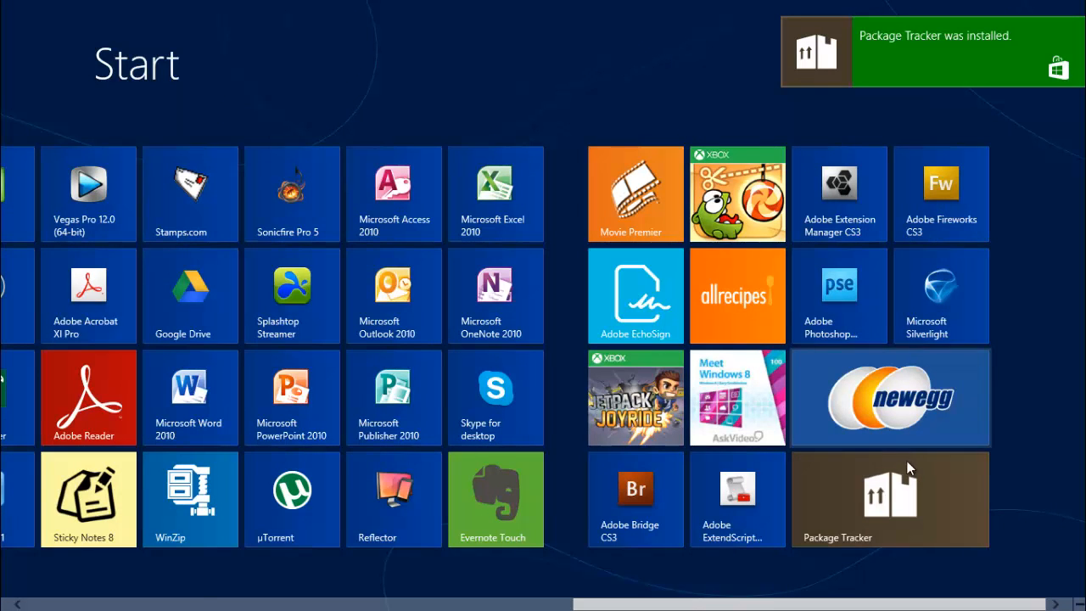
drag(908, 471, 1060, 170)
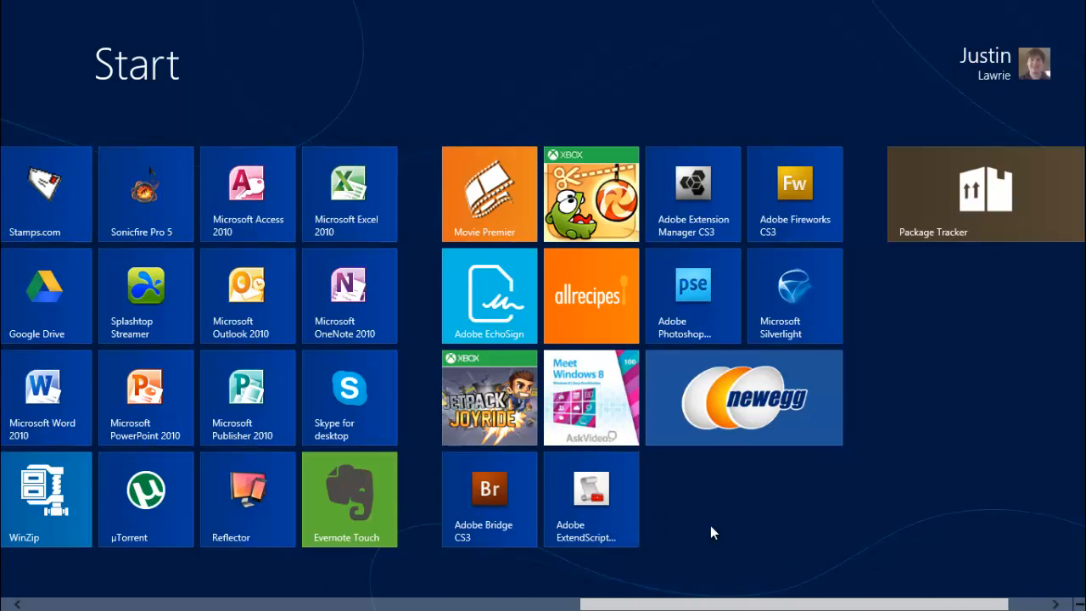
Switch the Start screen back and forth between the zoomed-out overview of all tile groups and the normal view.
click(1073, 604)
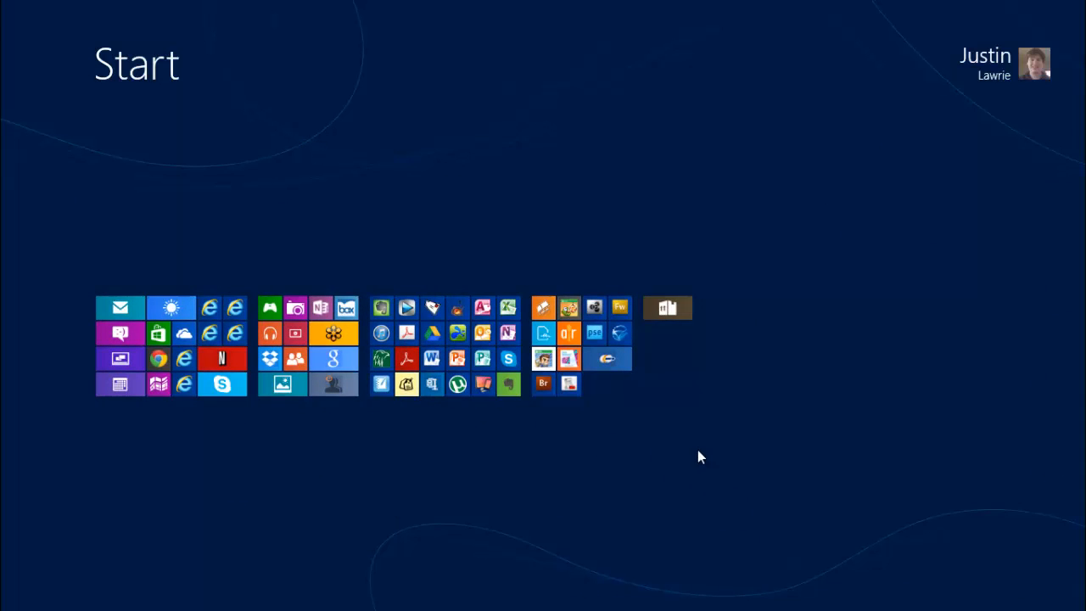
click(669, 314)
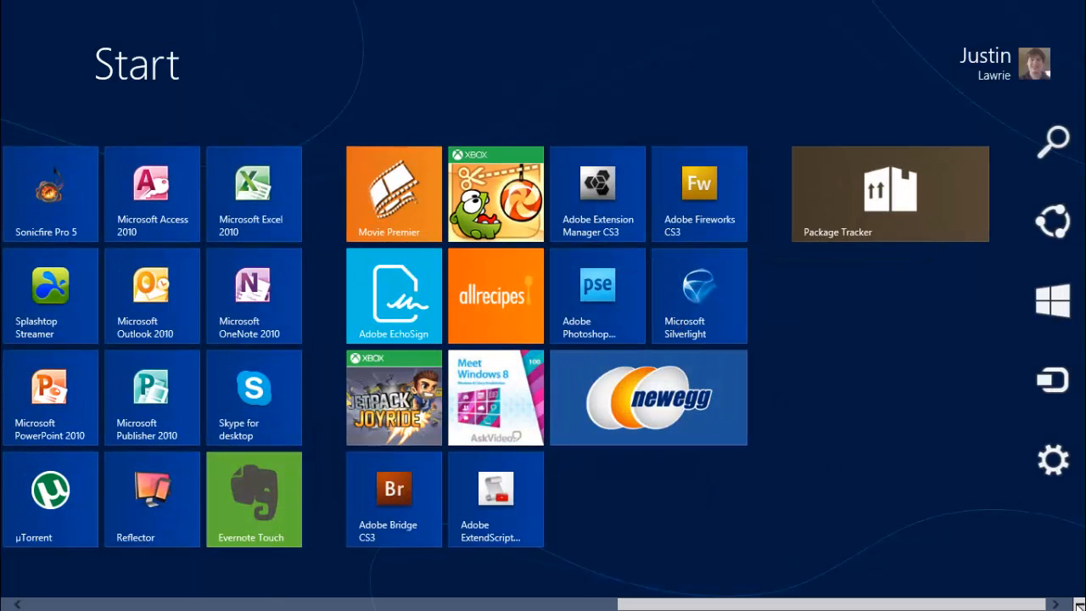
click(1073, 604)
click(685, 373)
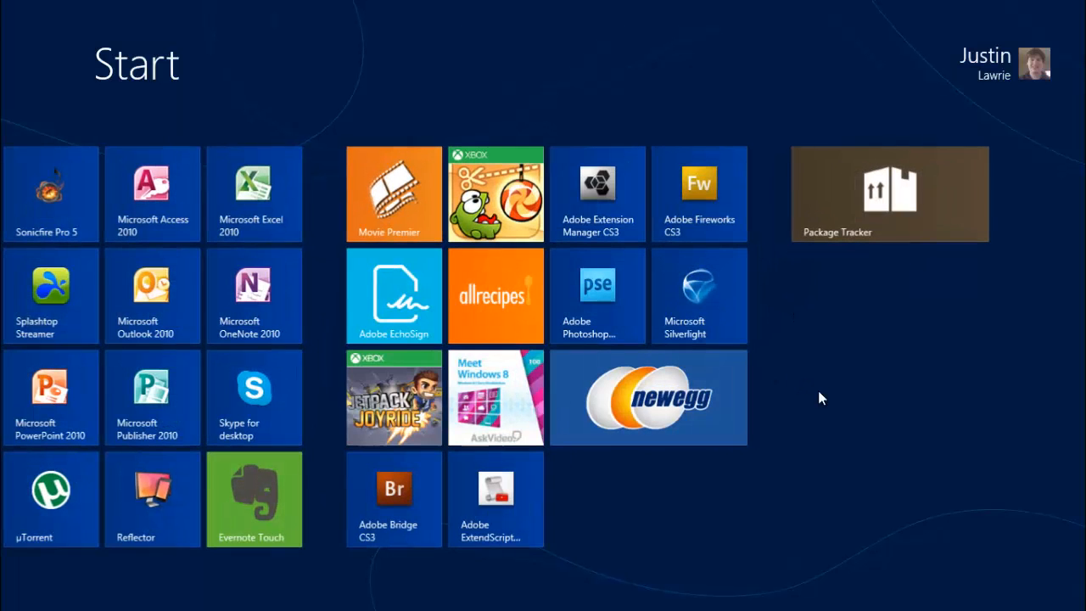
click(1074, 604)
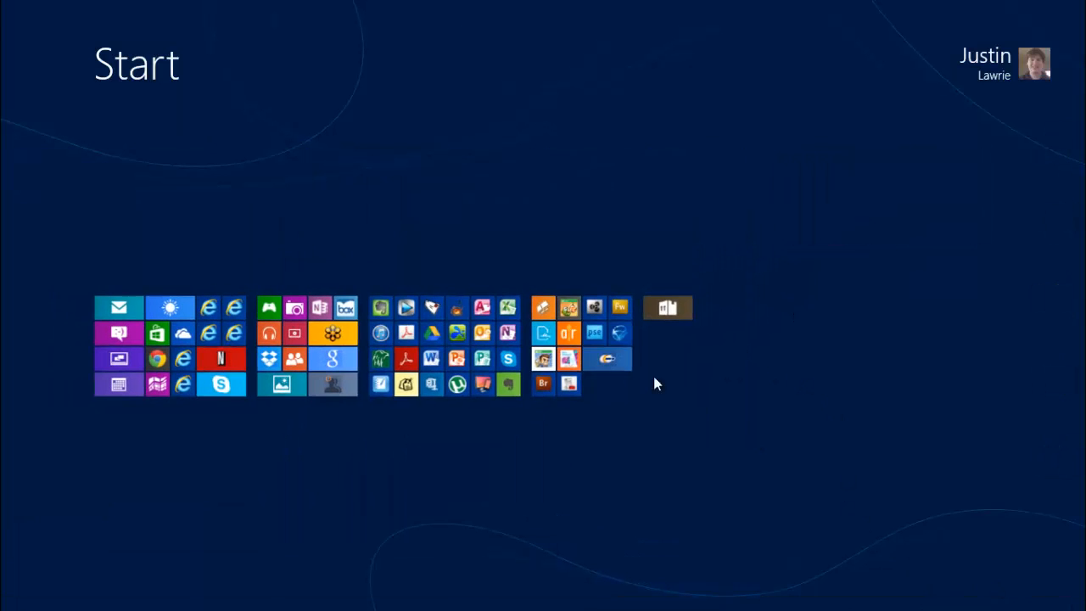
click(603, 382)
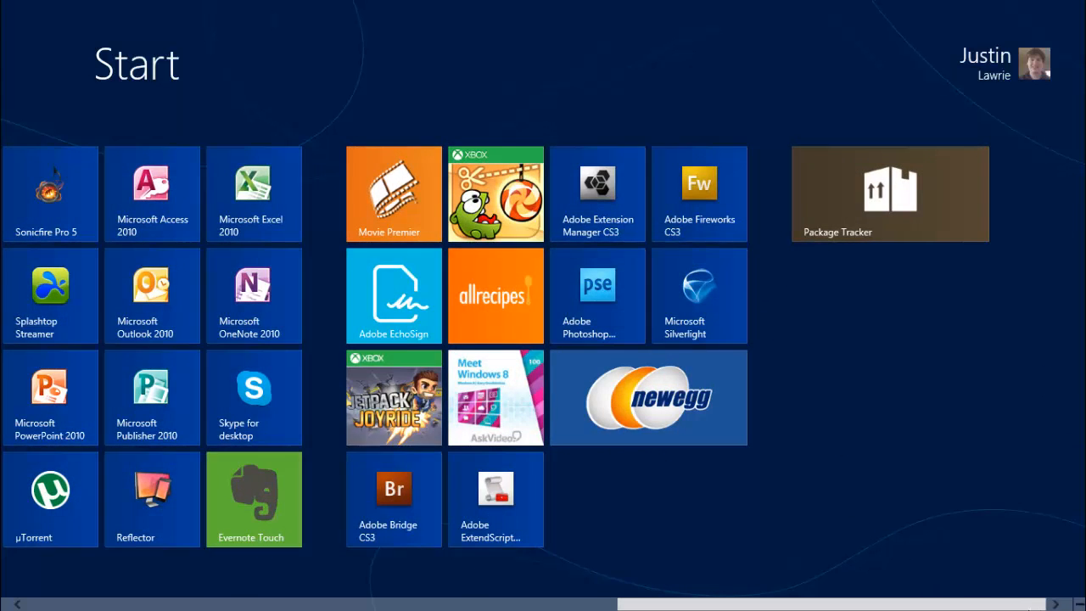
Name the tile group containing only Package Tracker "Trials" in the Start screen overview.
click(1074, 604)
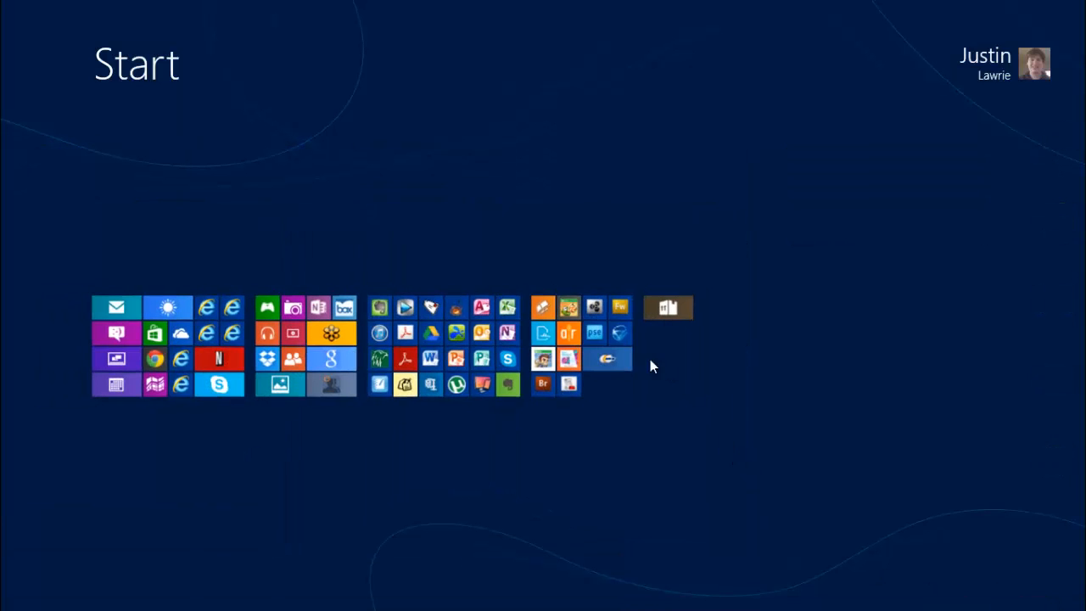
right_click(599, 392)
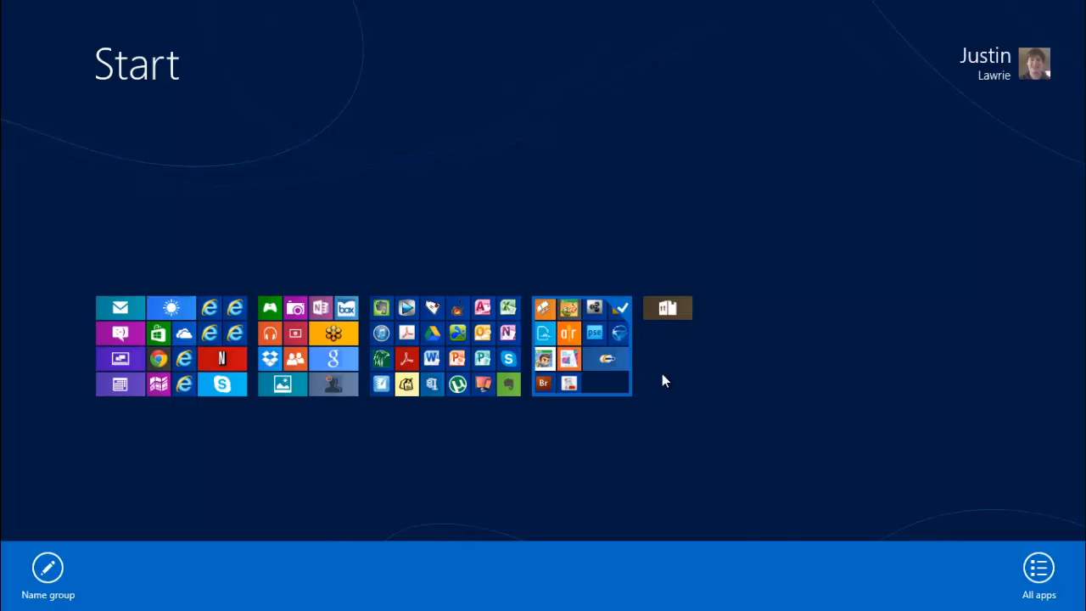
right_click(660, 312)
click(52, 567)
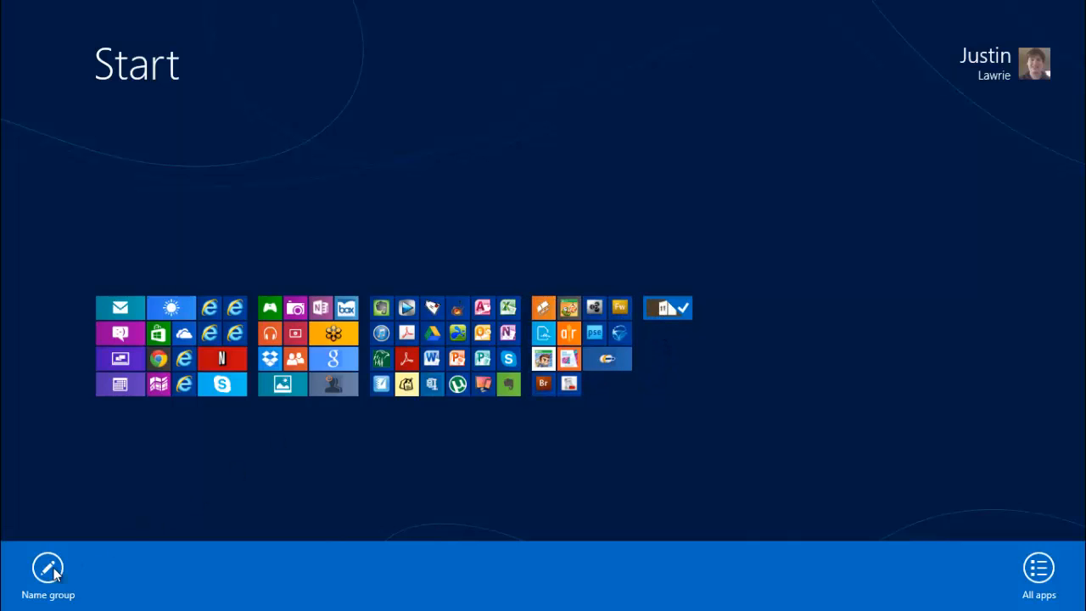
text(Trials)
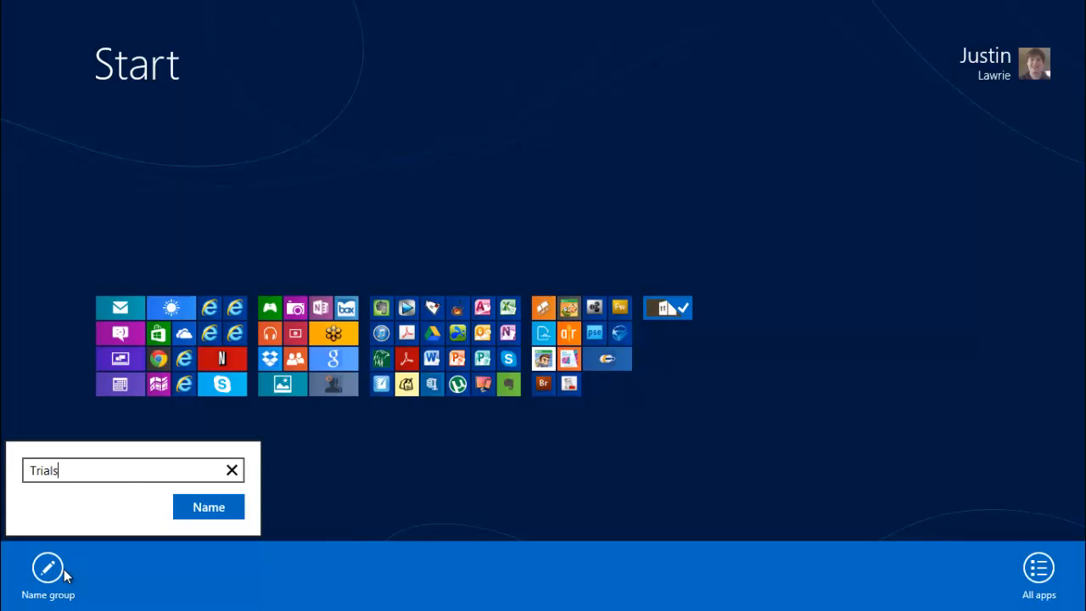
key(Return)
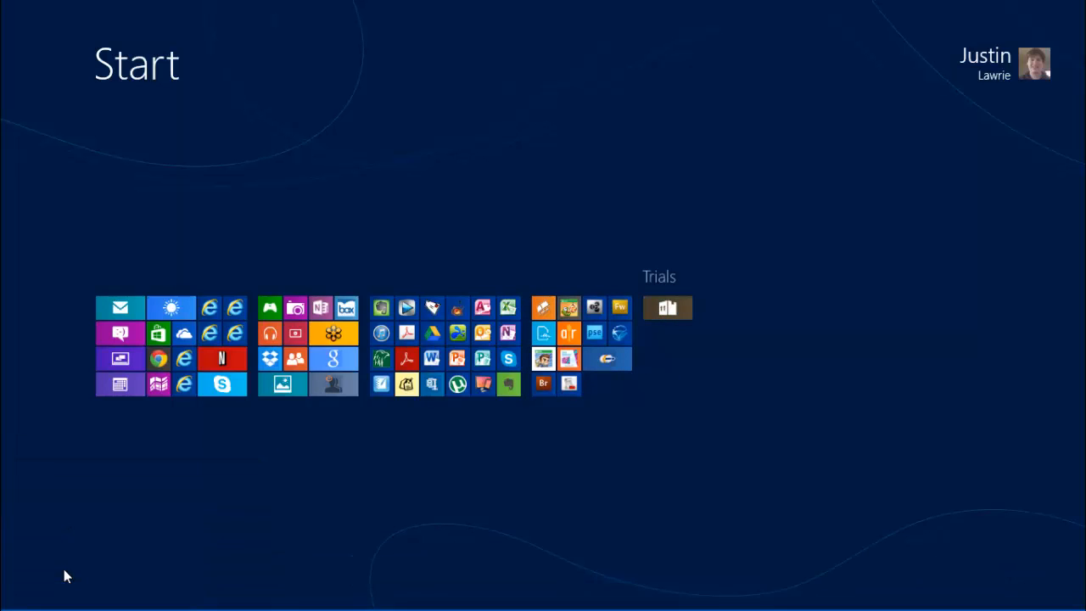
Name the fourth tile group, which contains the Newegg tile, "Group 4".
right_click(605, 368)
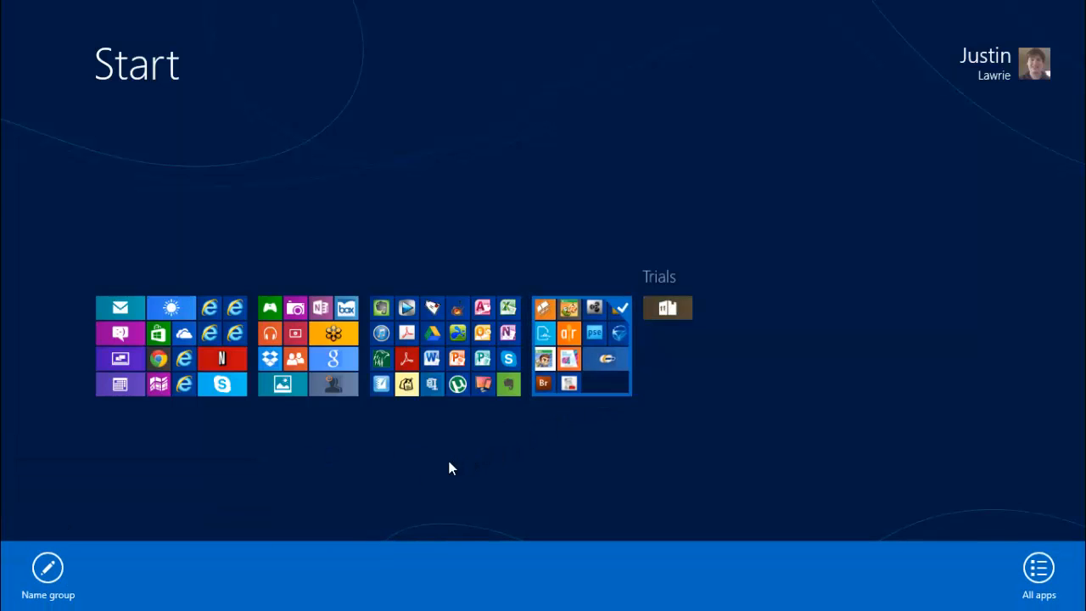
click(46, 573)
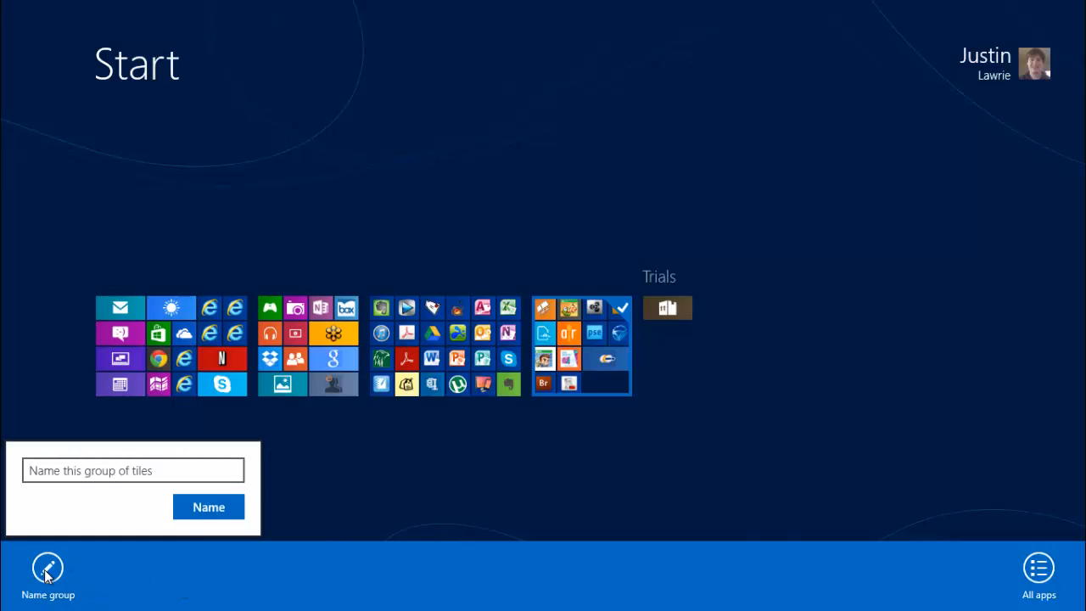
text(Group 4)
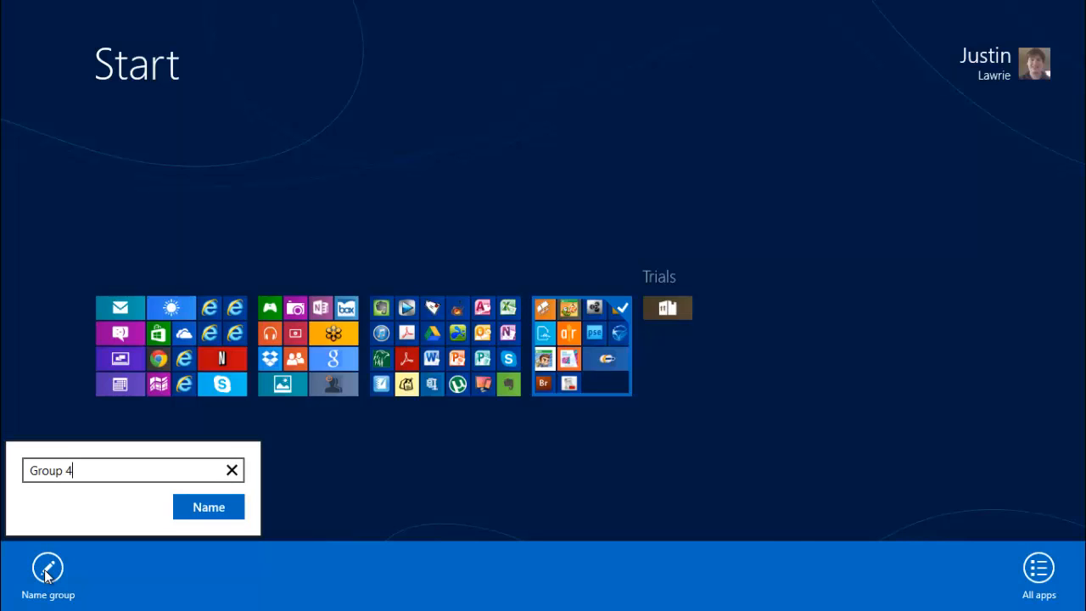
key(Return)
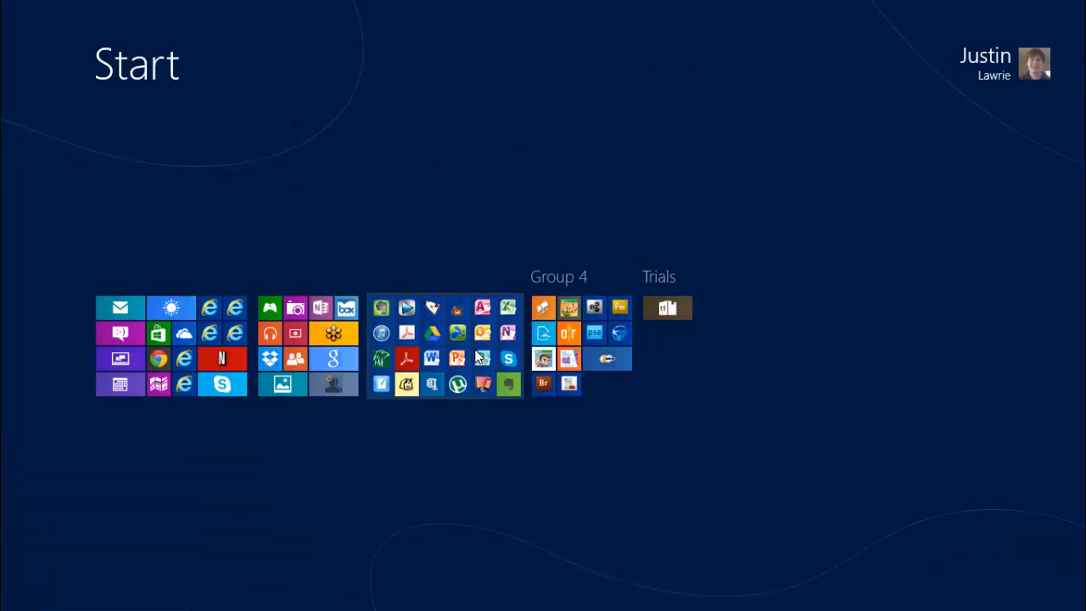
Name the third tile group, which contains the Microsoft Office tiles, "Group 3".
right_click(481, 398)
click(48, 569)
text(G)
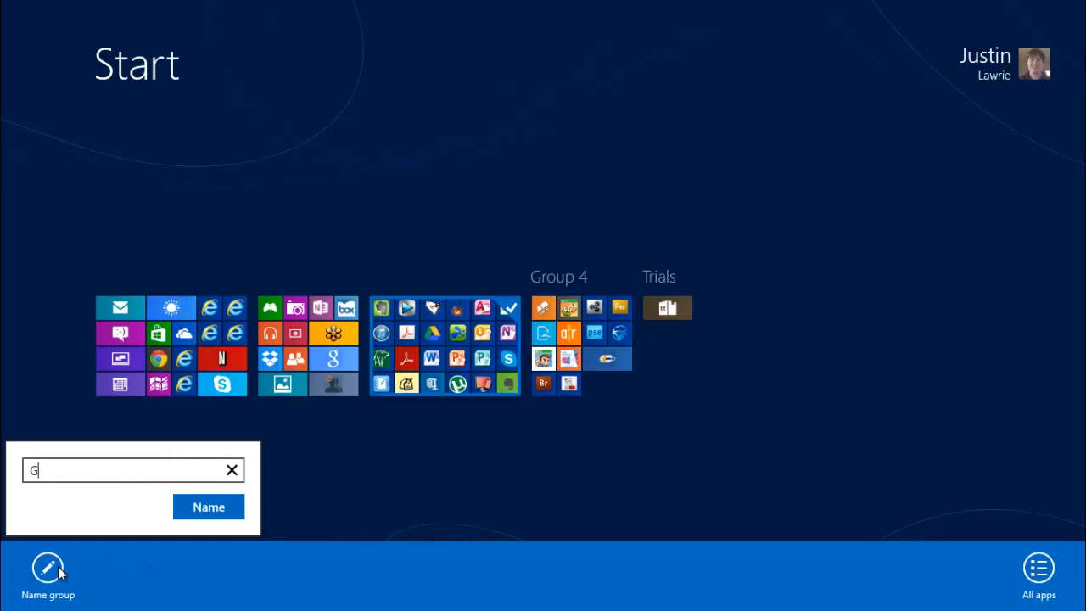
text(roup 3)
key(Return)
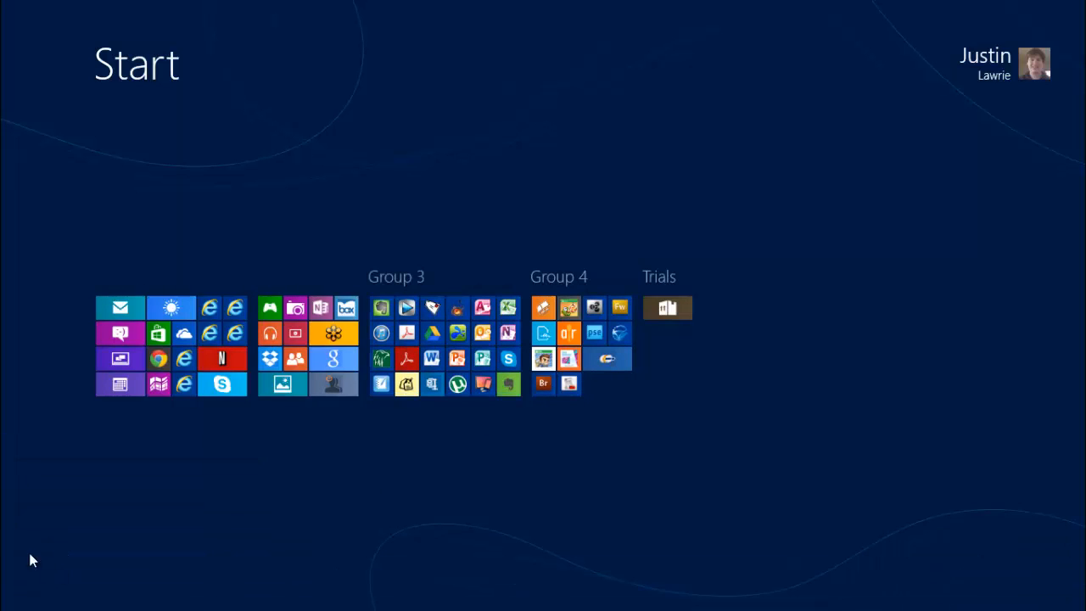
Name the second tile group, which contains the Games and Camera tiles, "Group 2".
right_click(329, 372)
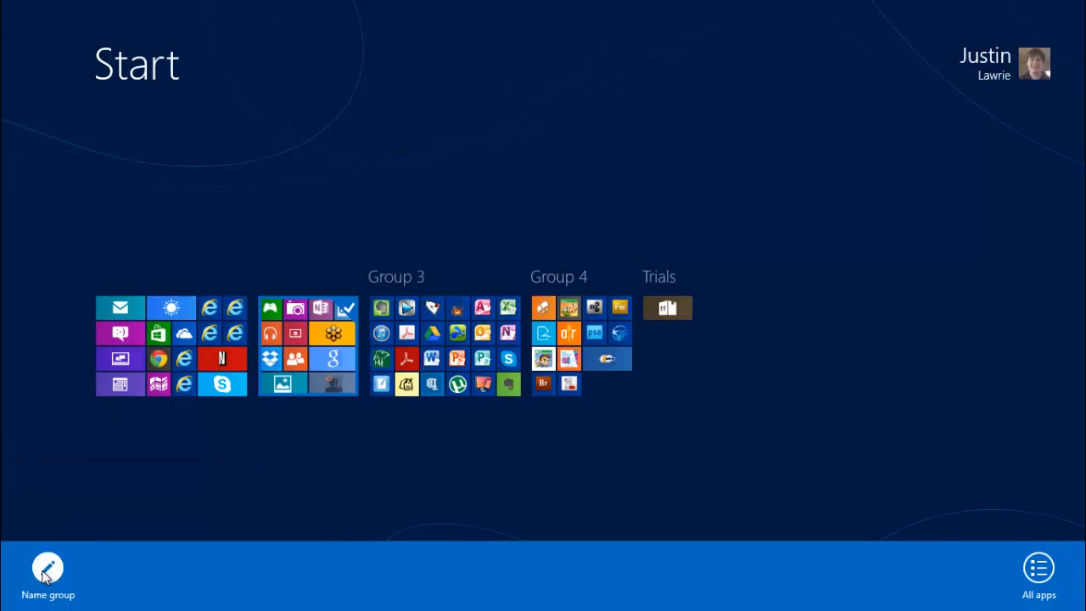
click(45, 572)
text(Group 2)
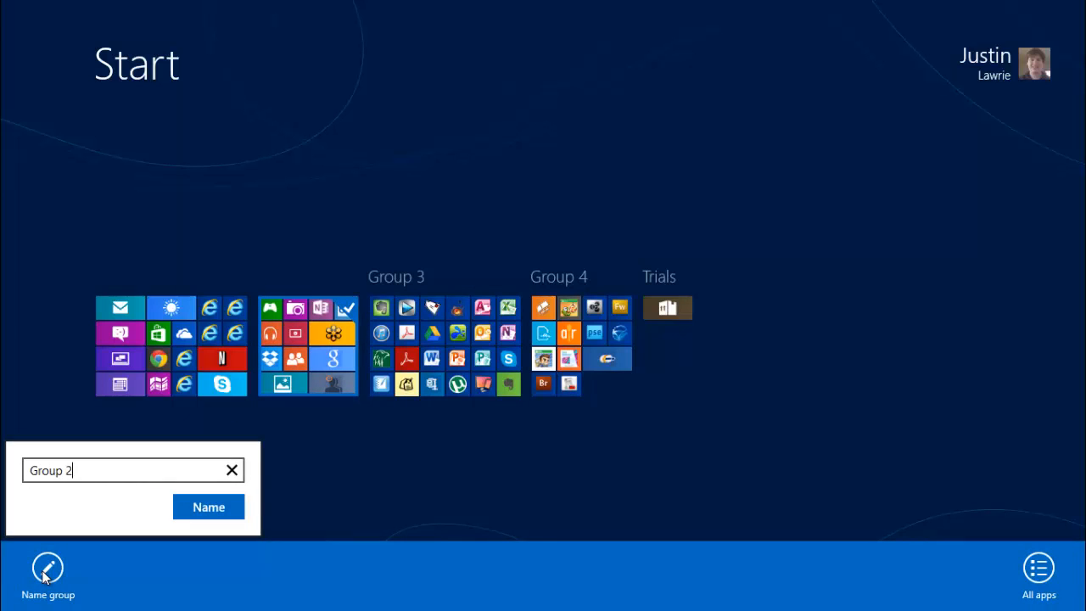
key(Return)
Name the first tile group, which contains the Mail and Desktop tiles, "Group 1".
right_click(134, 373)
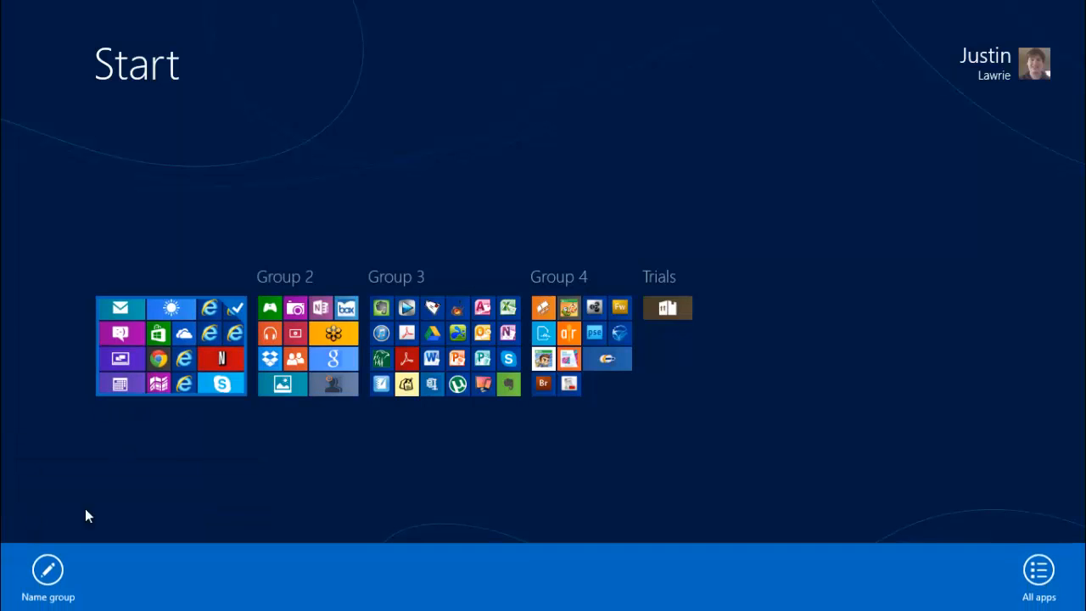
click(45, 572)
text(Group )
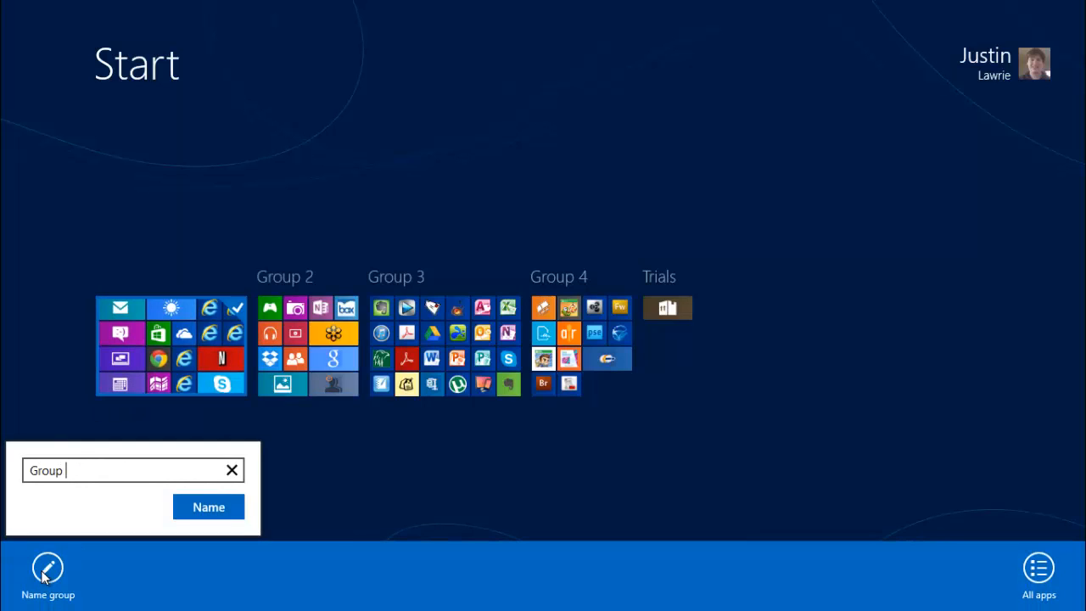
text(1)
key(Return)
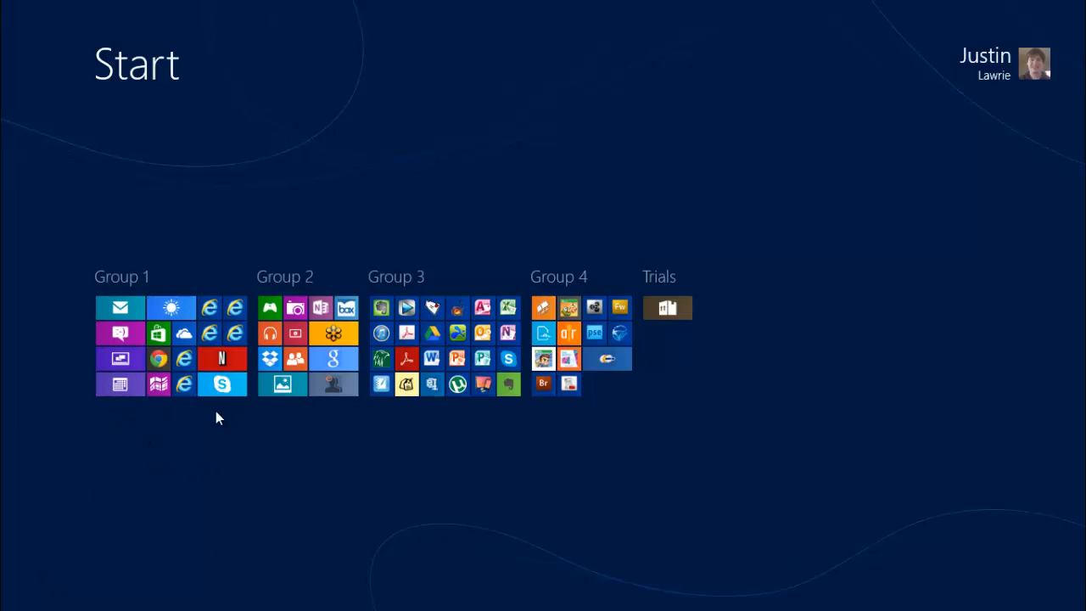
Return the Start screen to normal size and look through the named tile groups.
click(539, 402)
scroll(515, 386, up, 3)
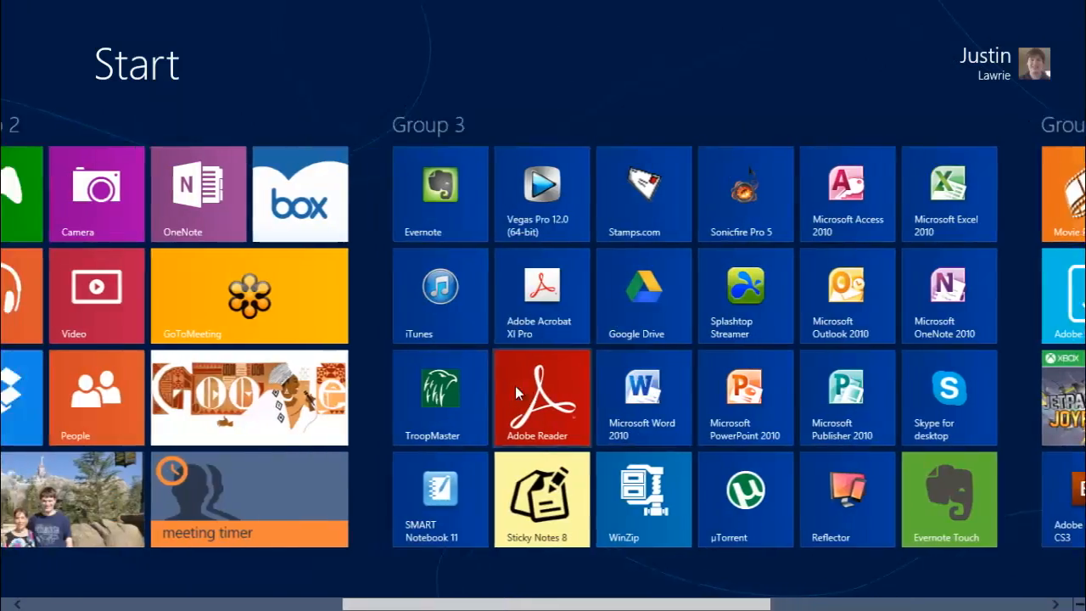
scroll(515, 386, up, 4)
scroll(515, 378, down, 7)
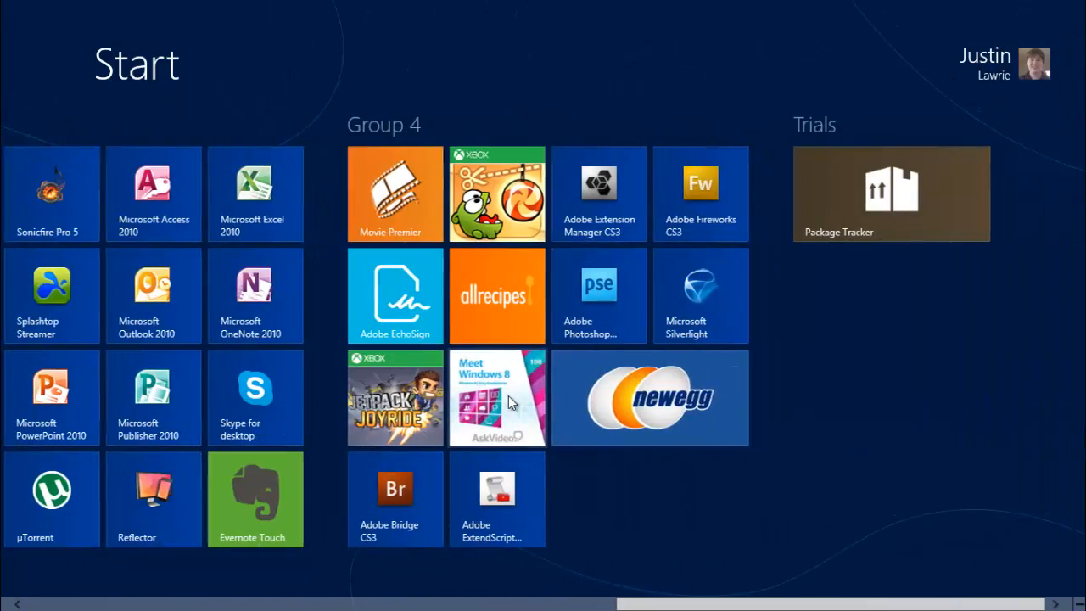
scroll(509, 399, up, 2)
scroll(525, 414, down, 2)
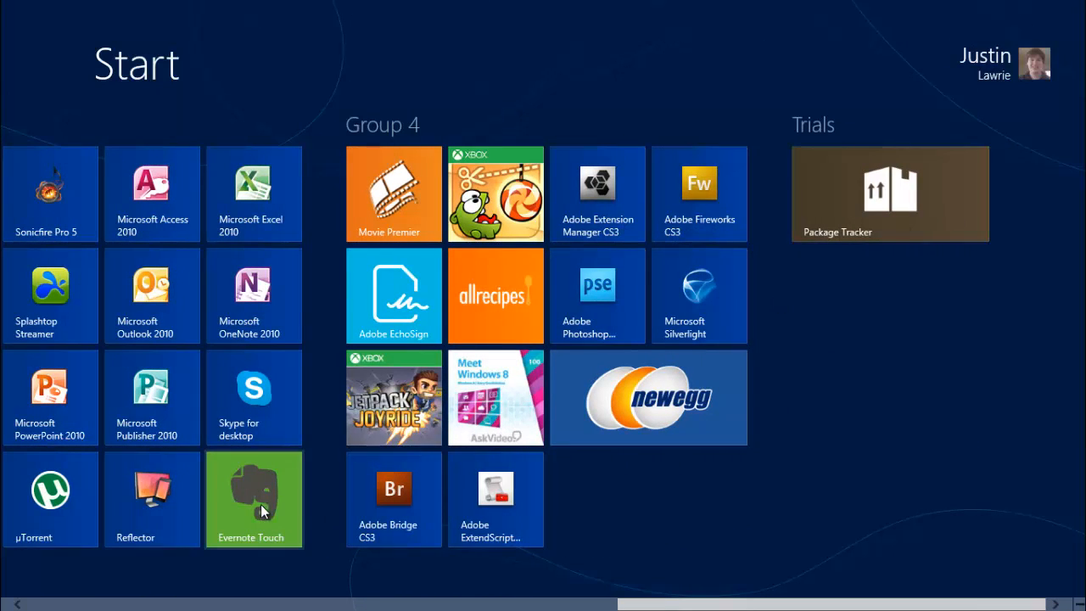
Open the Newegg app from Group 4 on the Start screen and allow it to run in the background.
scroll(339, 496, up, 5)
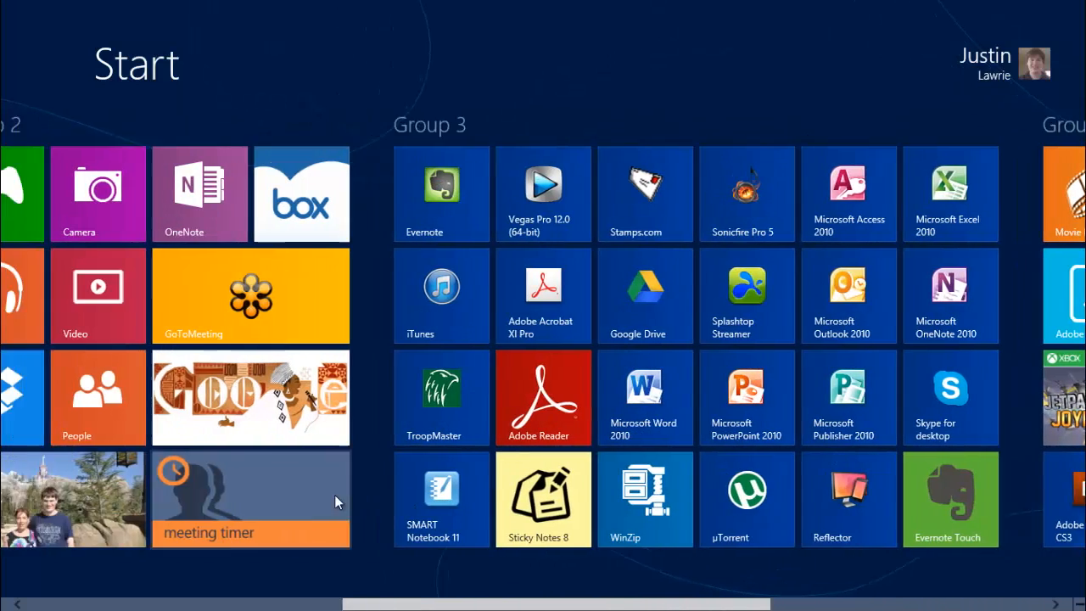
scroll(334, 495, up, 5)
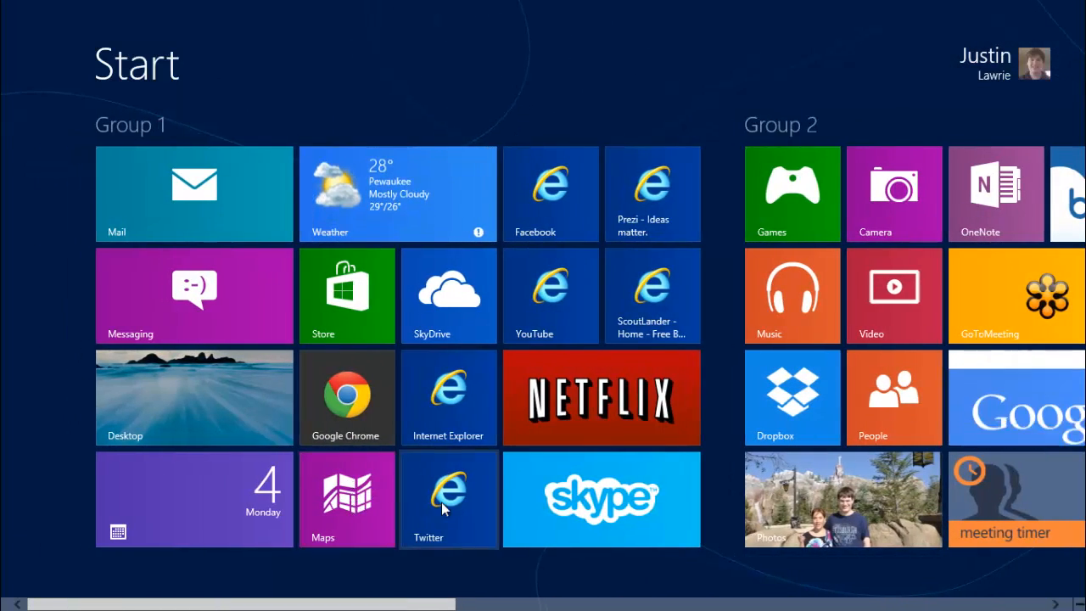
scroll(442, 507, down, 10)
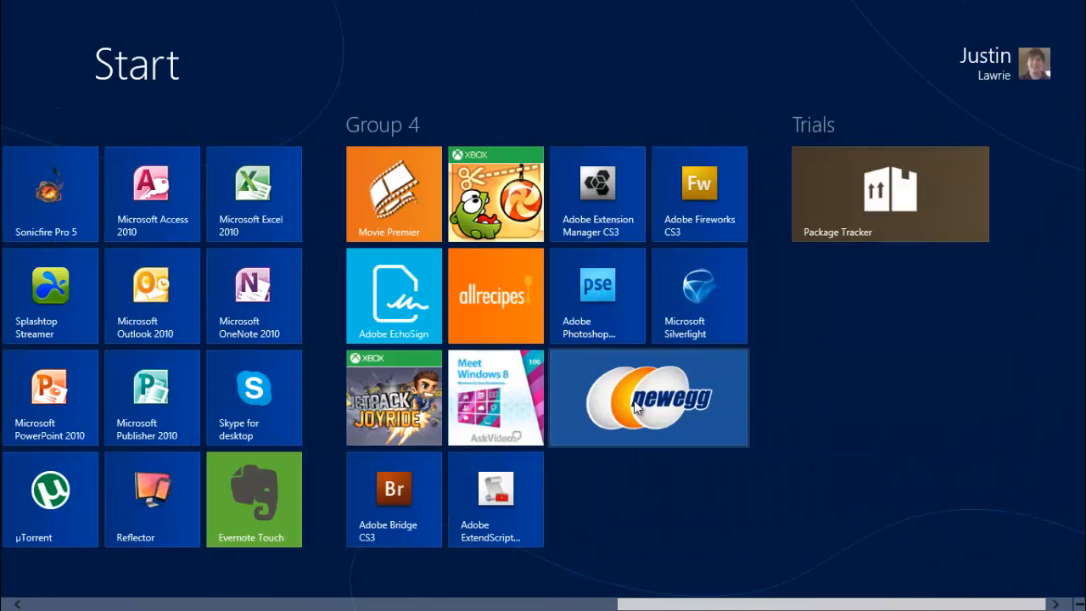
click(635, 408)
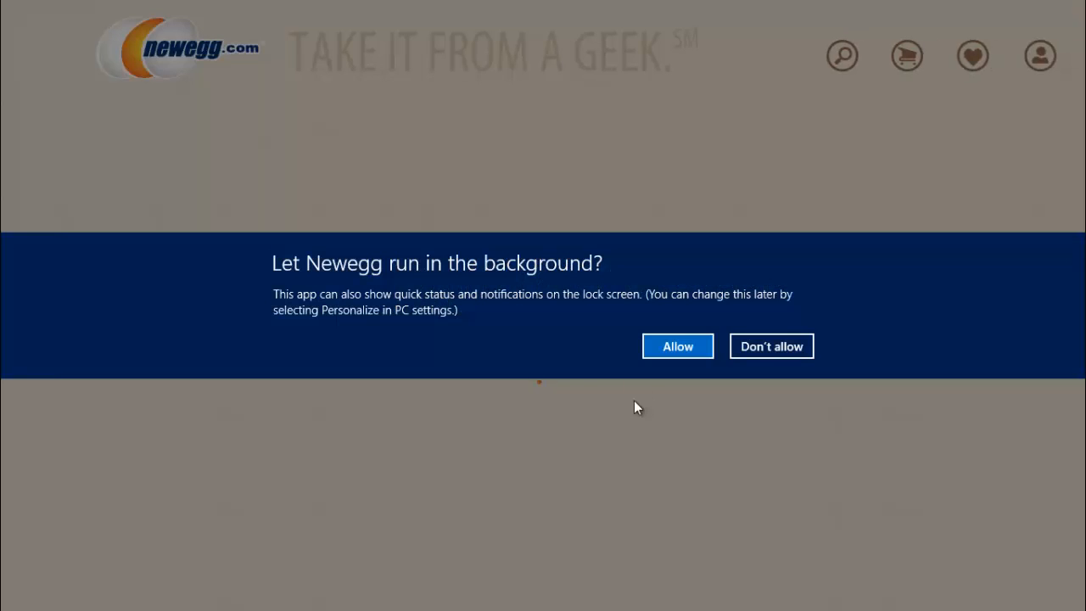
click(678, 346)
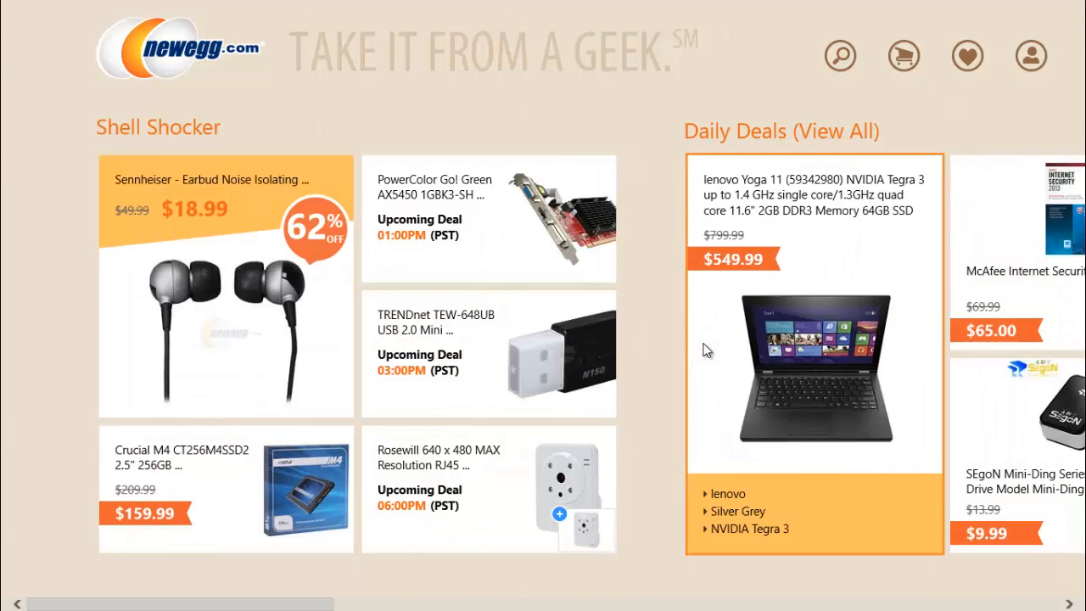
Look through the Newegg deals, promotions and product categories, and return to the Start screen.
scroll(504, 427, down, 10)
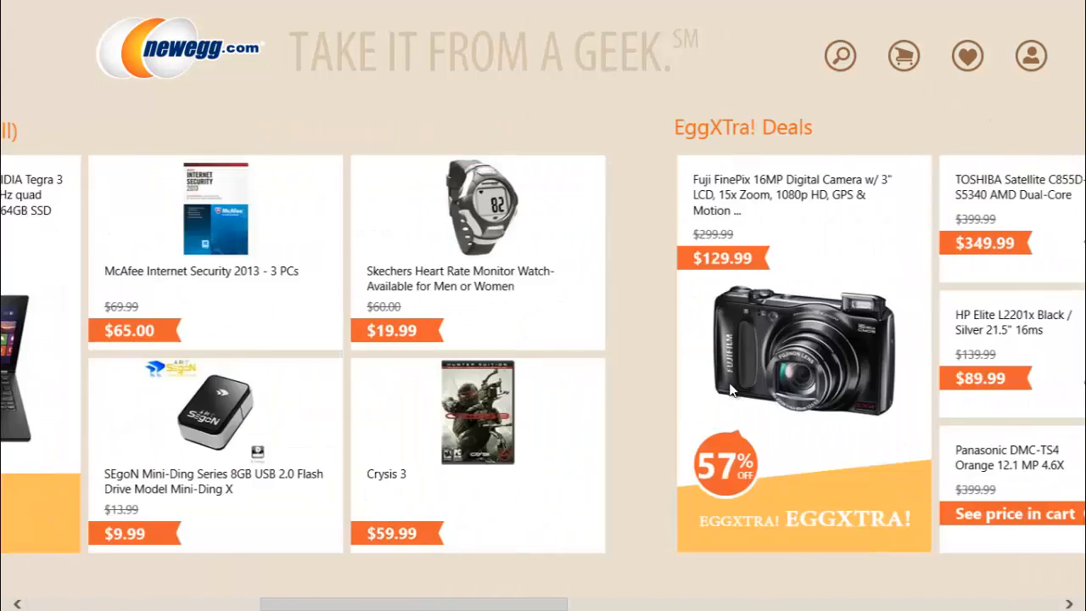
scroll(735, 403, down, 8)
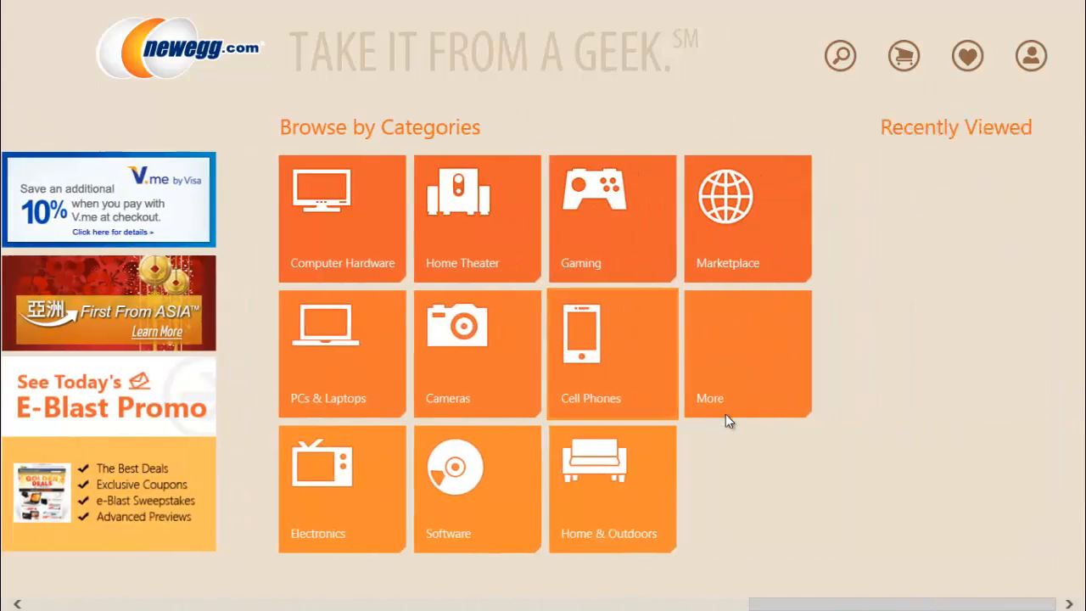
scroll(757, 493, up, 10)
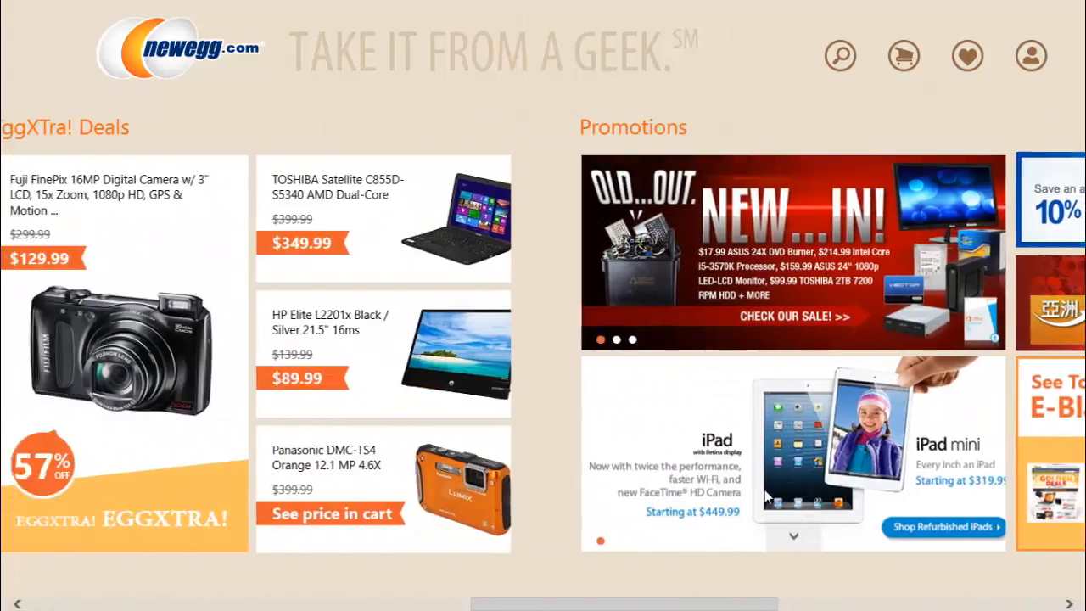
scroll(768, 492, up, 10)
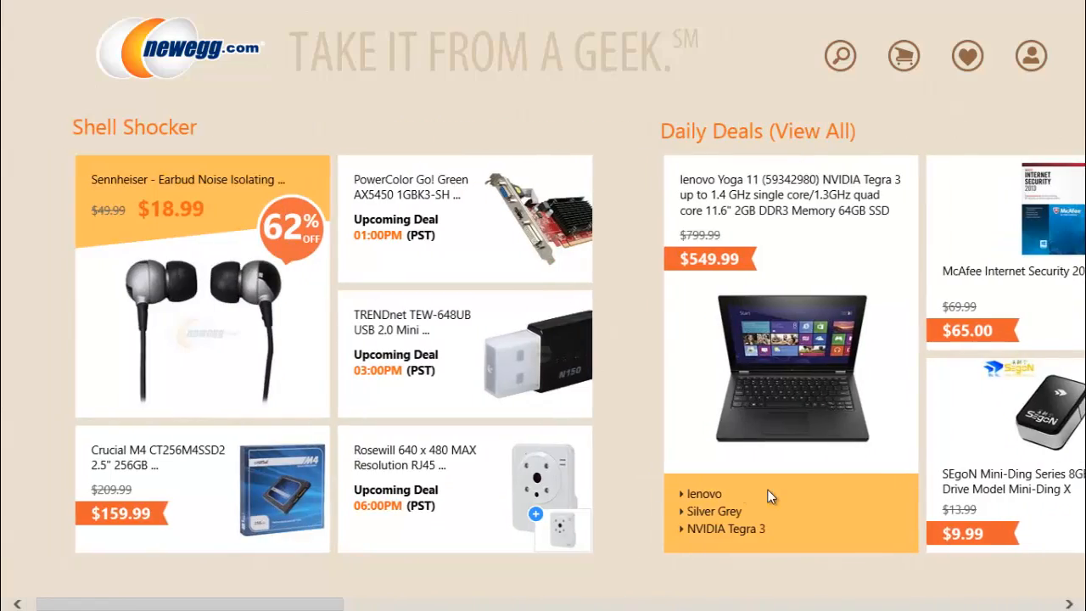
key(super)
Open the Package Tracker app from the Trials group, allow it to run in the background, and return to the Start screen.
scroll(921, 352, down, 10)
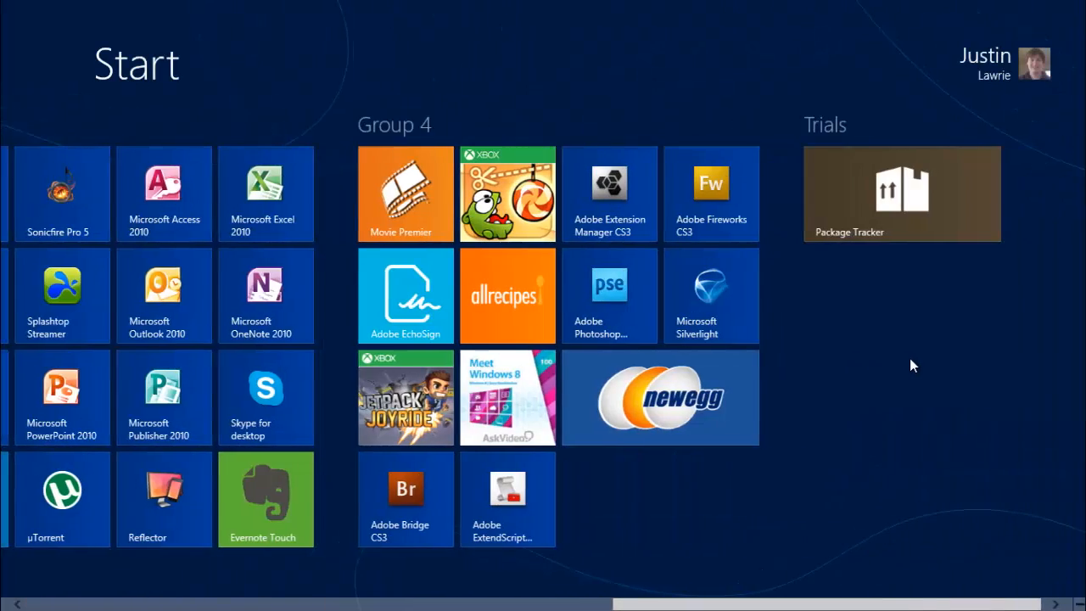
click(917, 192)
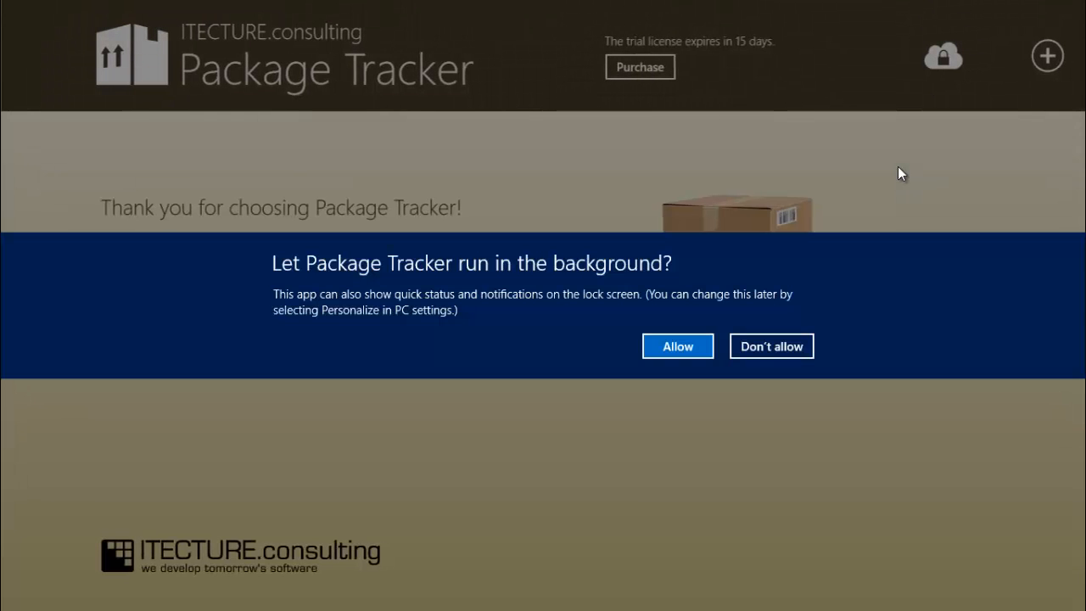
click(701, 345)
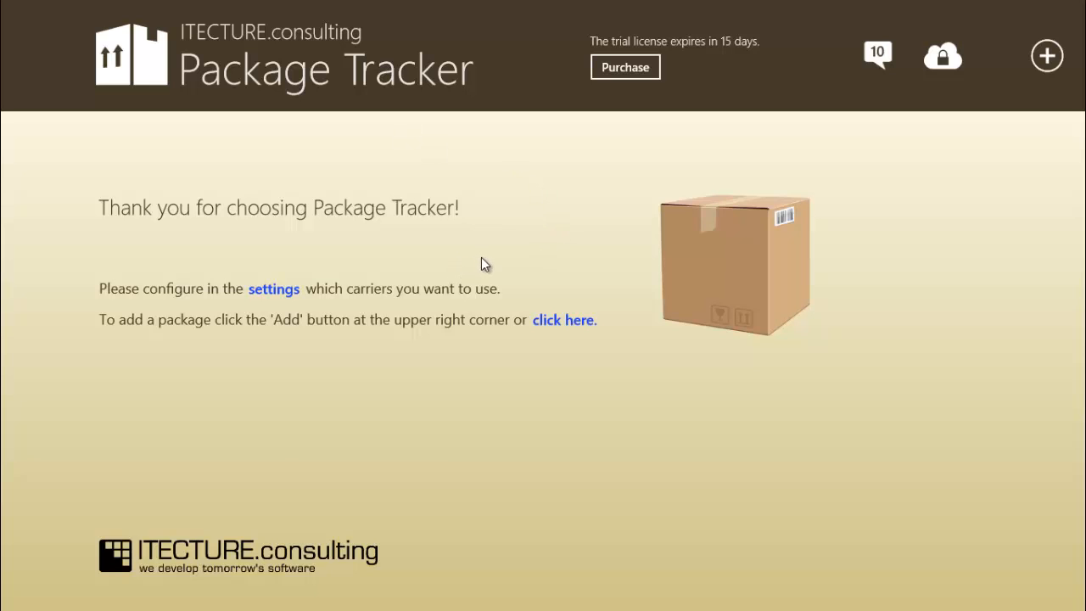
key(super)
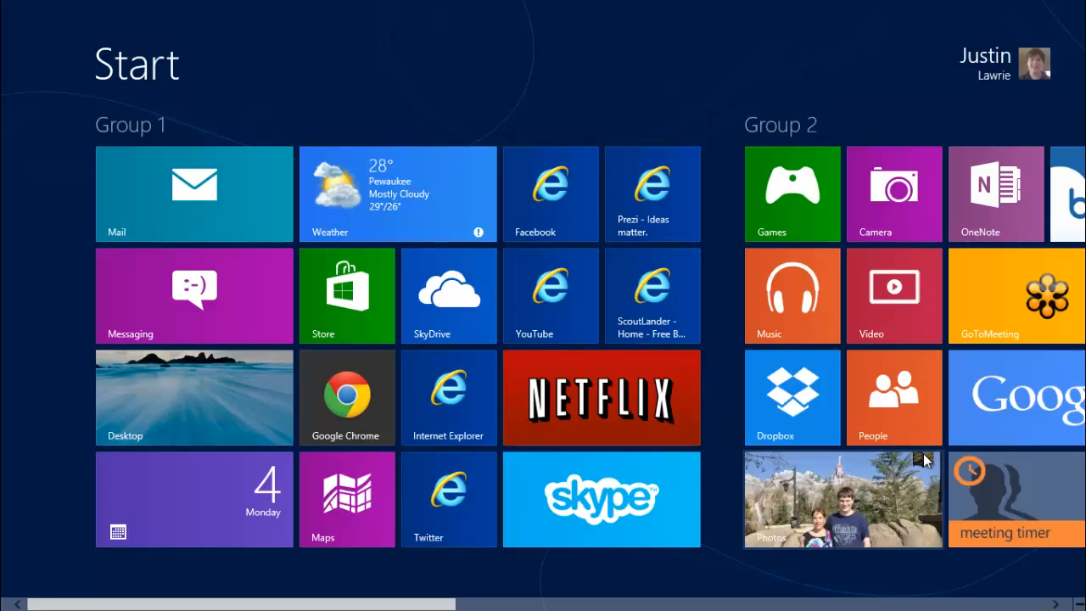
Open the People app from Group 2 and look over the profile page's updates, notifications and photos.
click(880, 424)
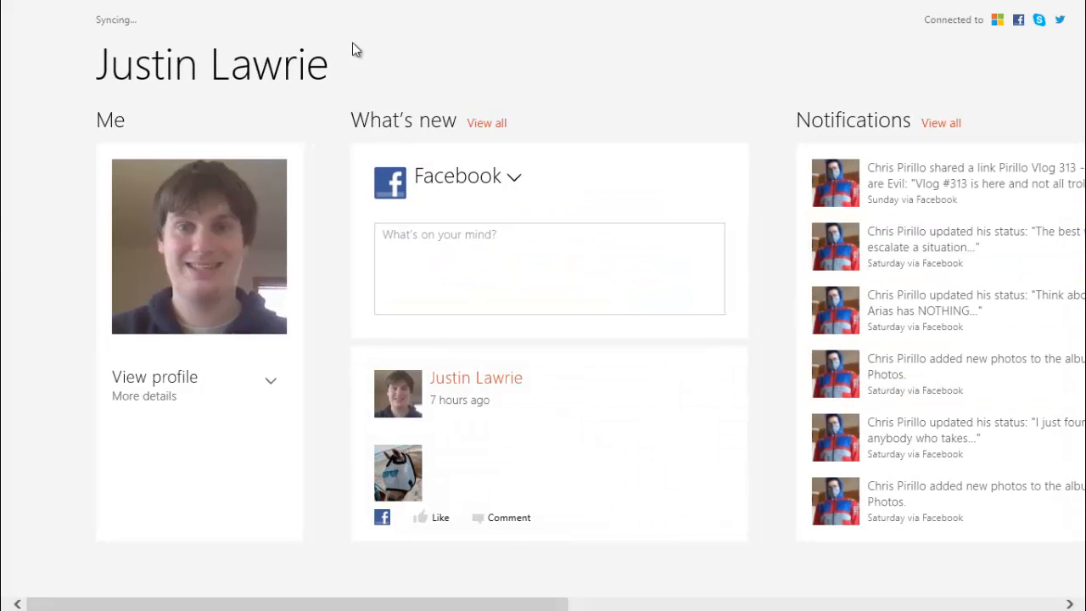
scroll(425, 150, right, 10)
scroll(415, 140, left, 5)
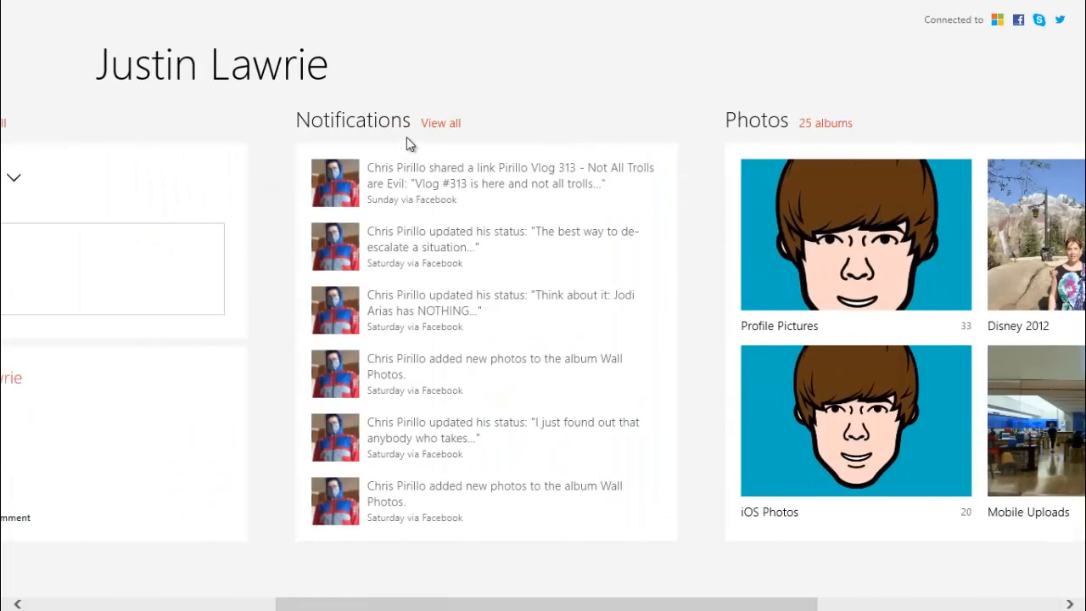
scroll(407, 138, left, 5)
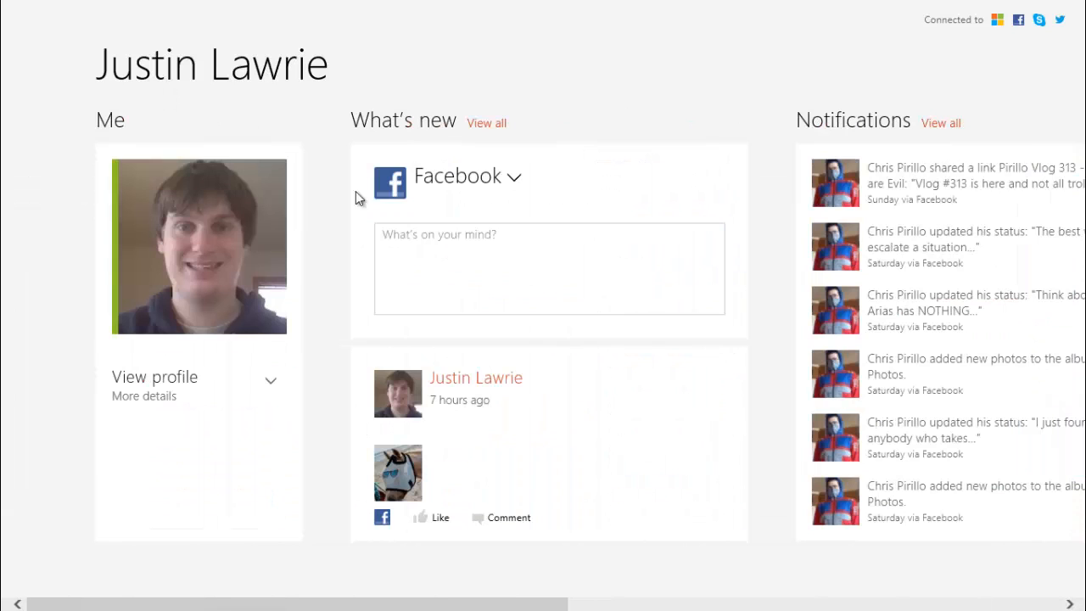
Go to the People app's home page and browse the alphabetical contact list as far as the letter G.
right_click(492, 66)
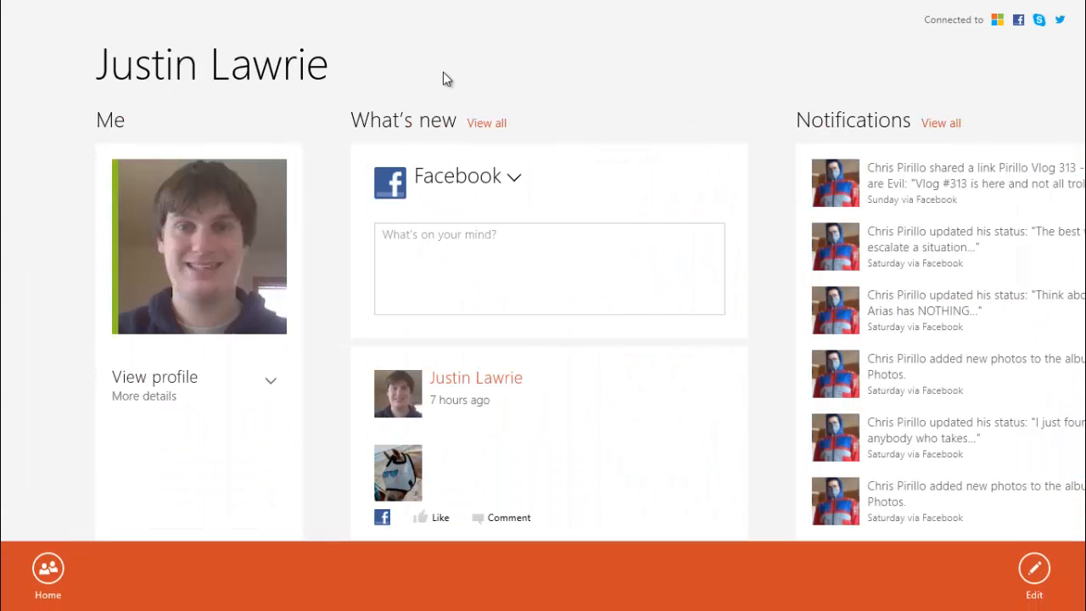
click(56, 554)
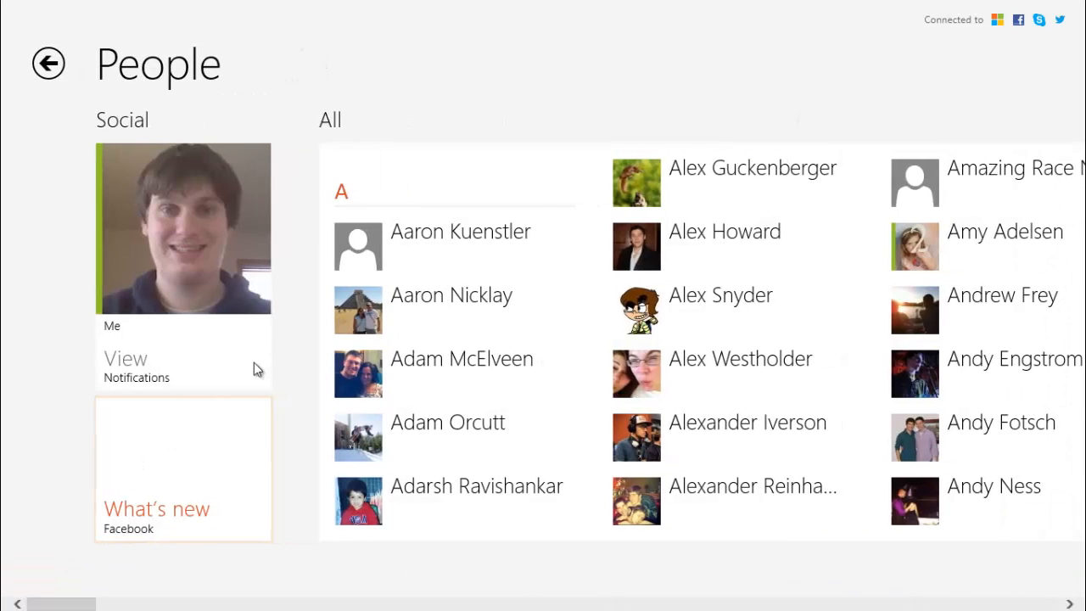
scroll(509, 407, right, 15)
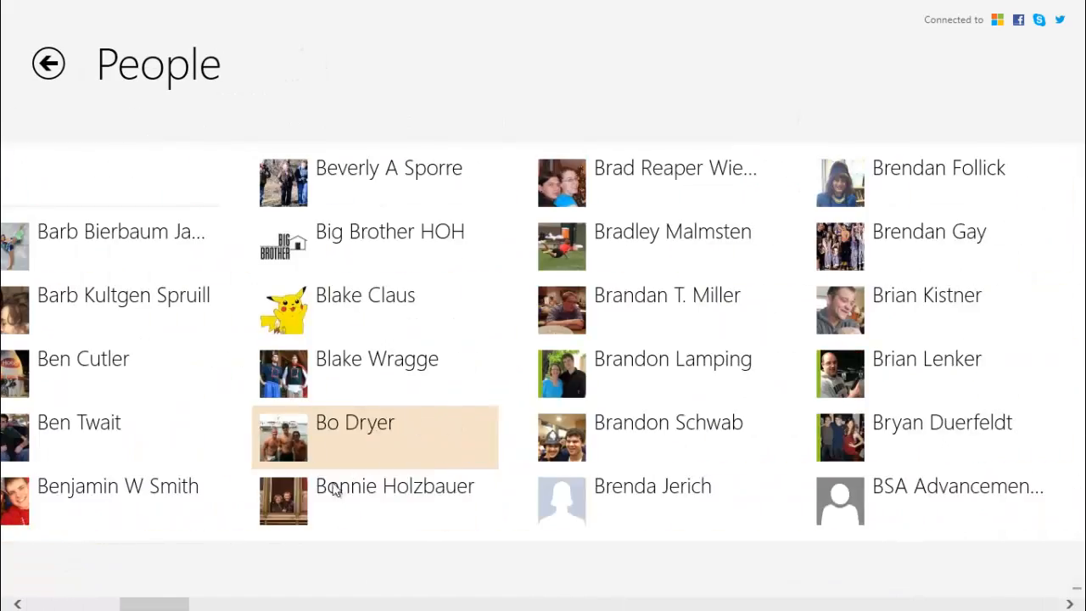
scroll(335, 490, right, 12)
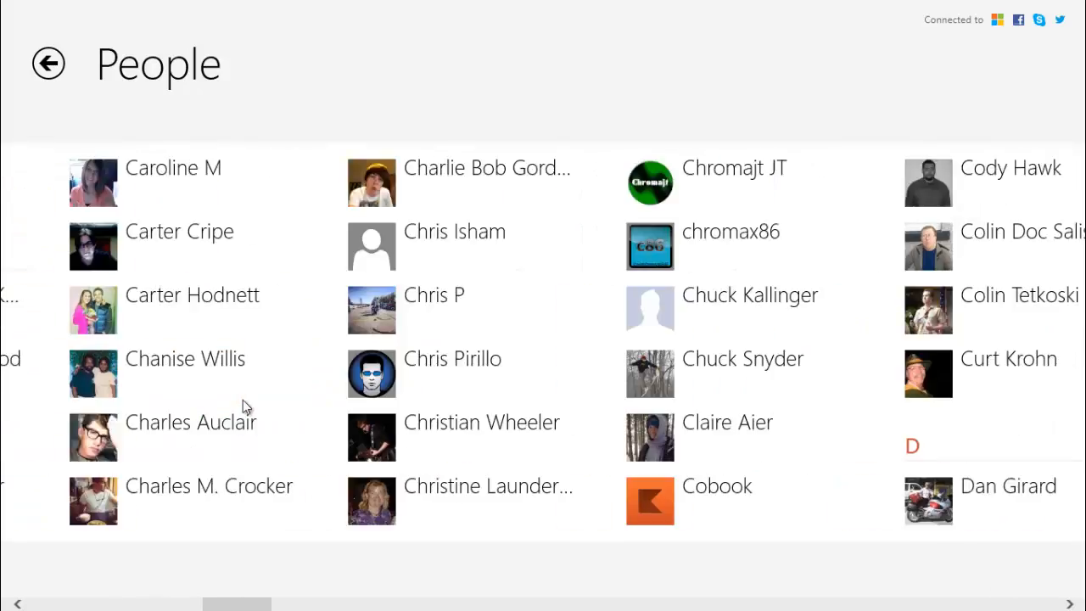
scroll(243, 400, right, 18)
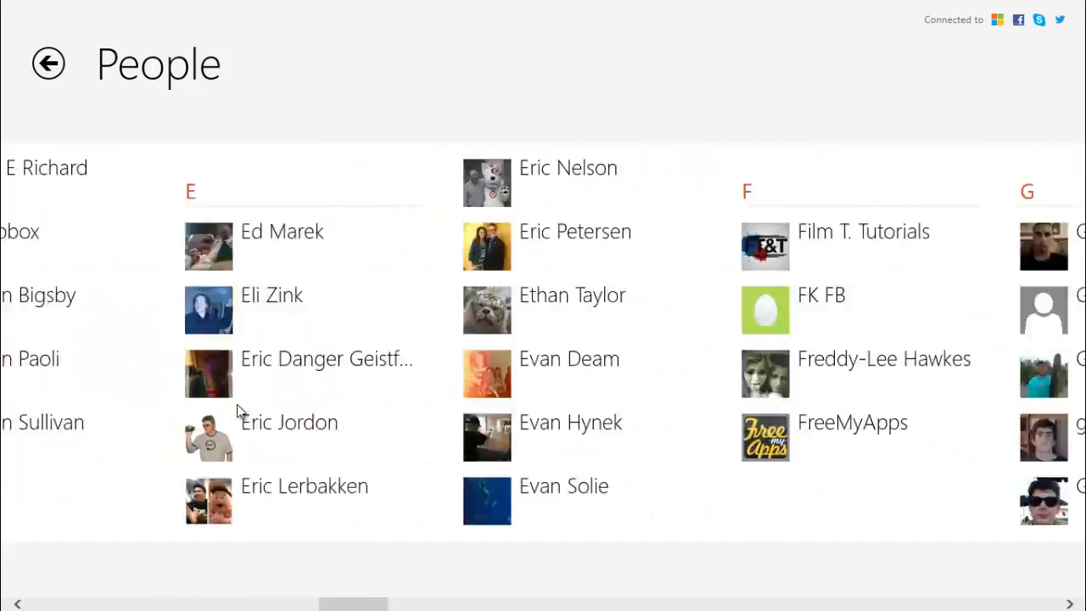
scroll(237, 404, right, 8)
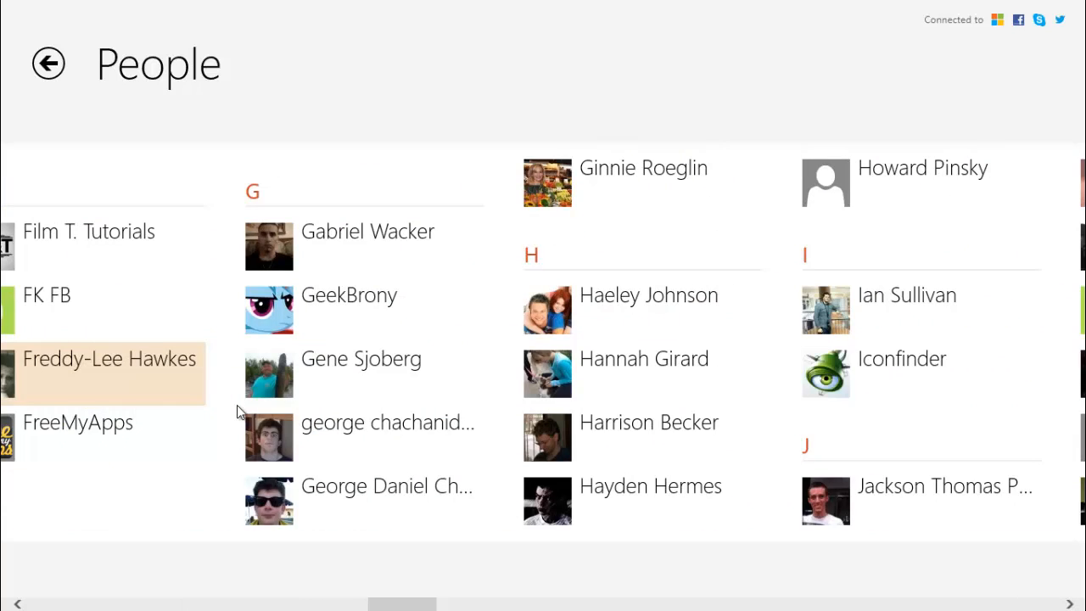
View the contact page for Film T. Tutorials and return to the contact list.
scroll(237, 405, left, 2)
click(303, 241)
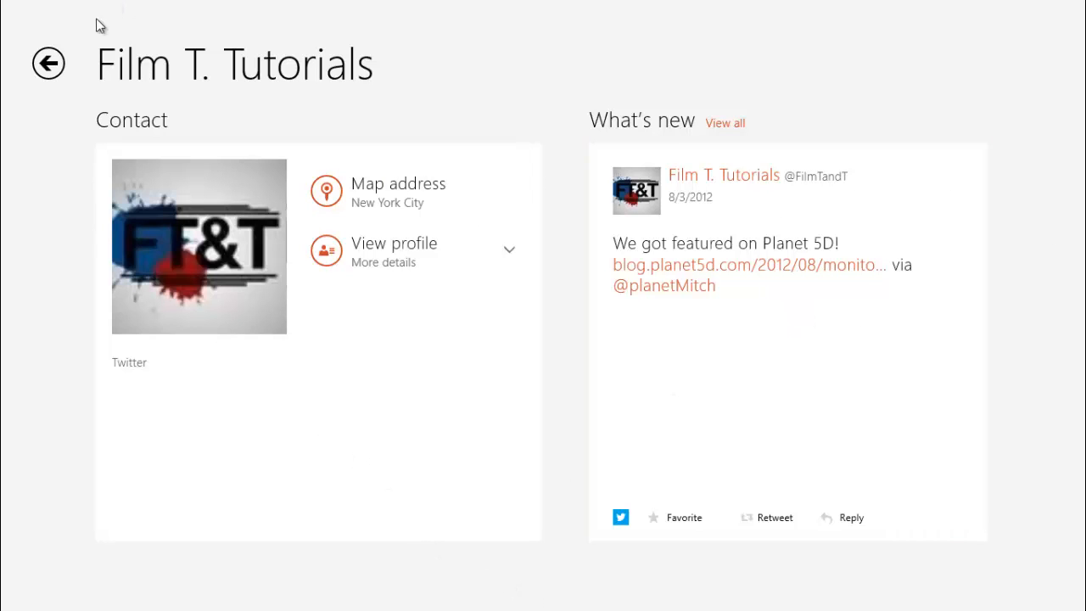
click(48, 63)
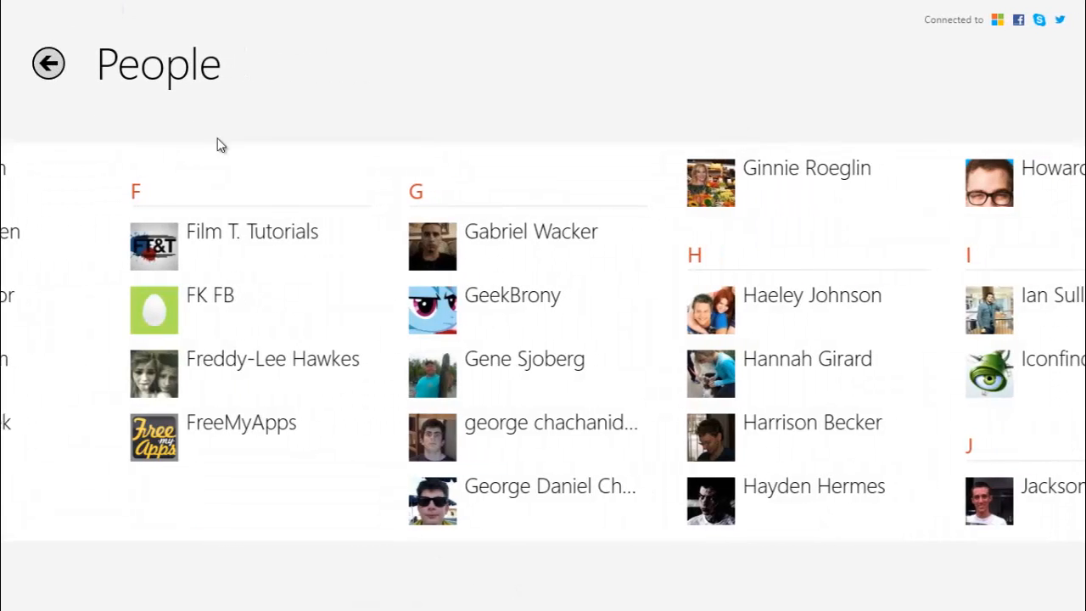
View the accounts connected to the People app in its settings, and close the accounts list.
scroll(364, 328, down, 10)
scroll(376, 333, down, 5)
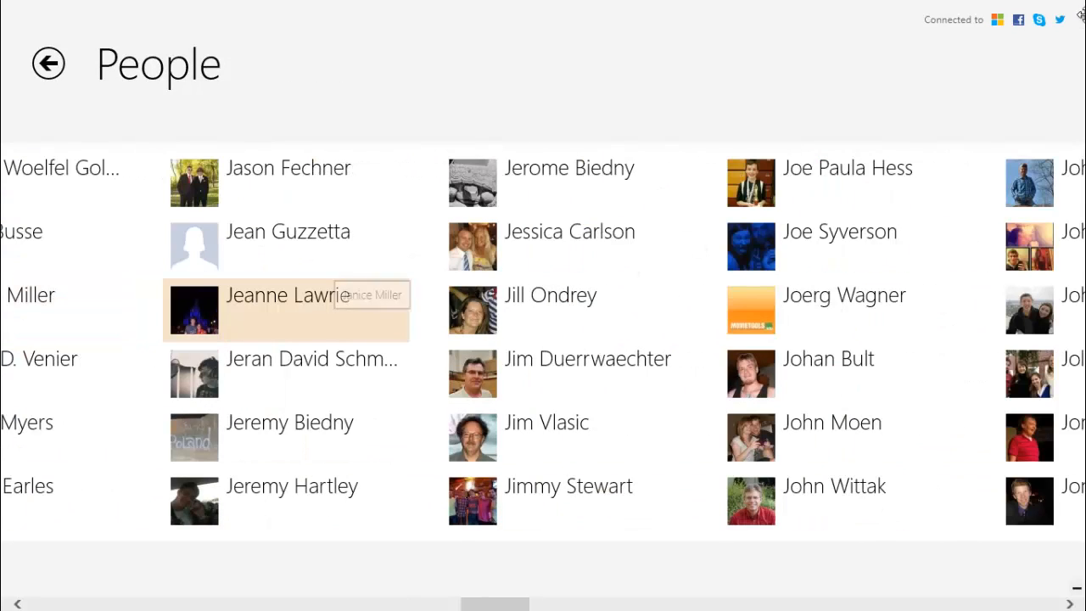
mouse_move(1083, 606)
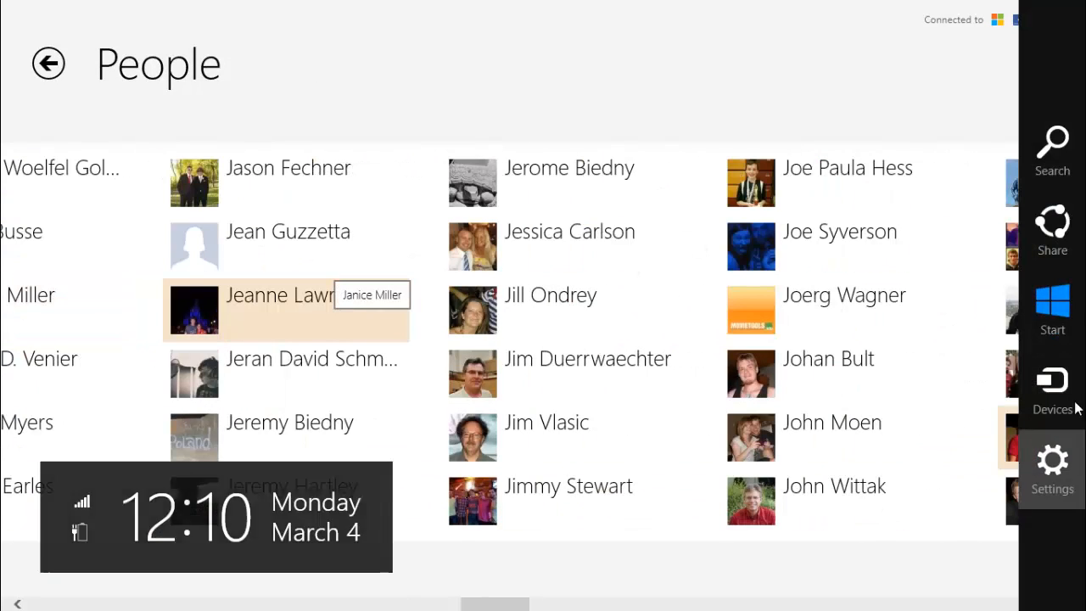
click(1052, 467)
click(922, 133)
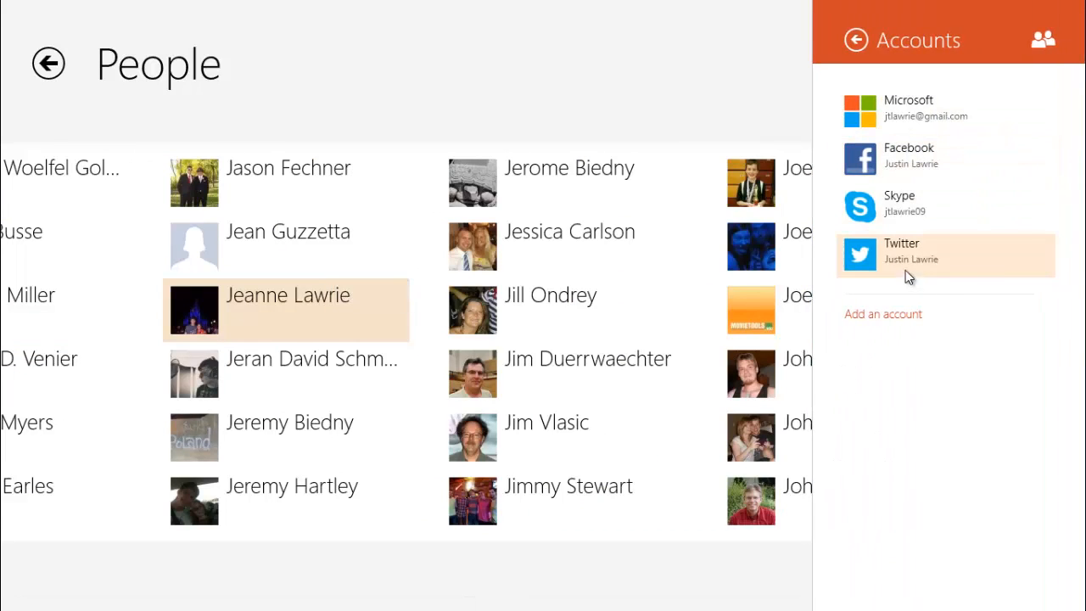
click(516, 113)
Browse the contact list onward to the letter S and return to the Start screen.
scroll(538, 204, right, 10)
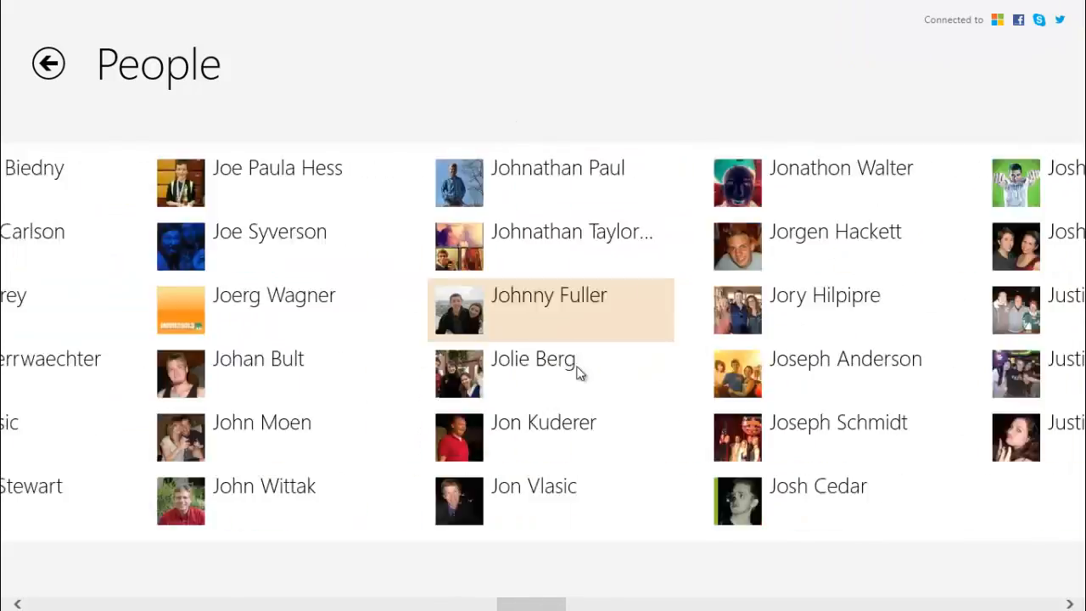
scroll(535, 398, right, 20)
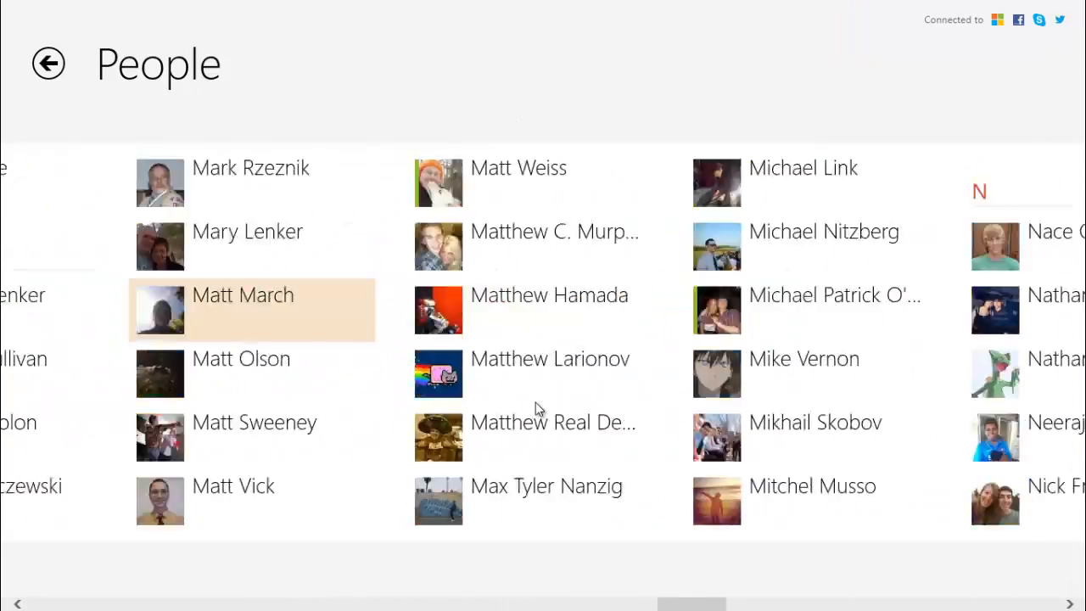
scroll(539, 412, right, 10)
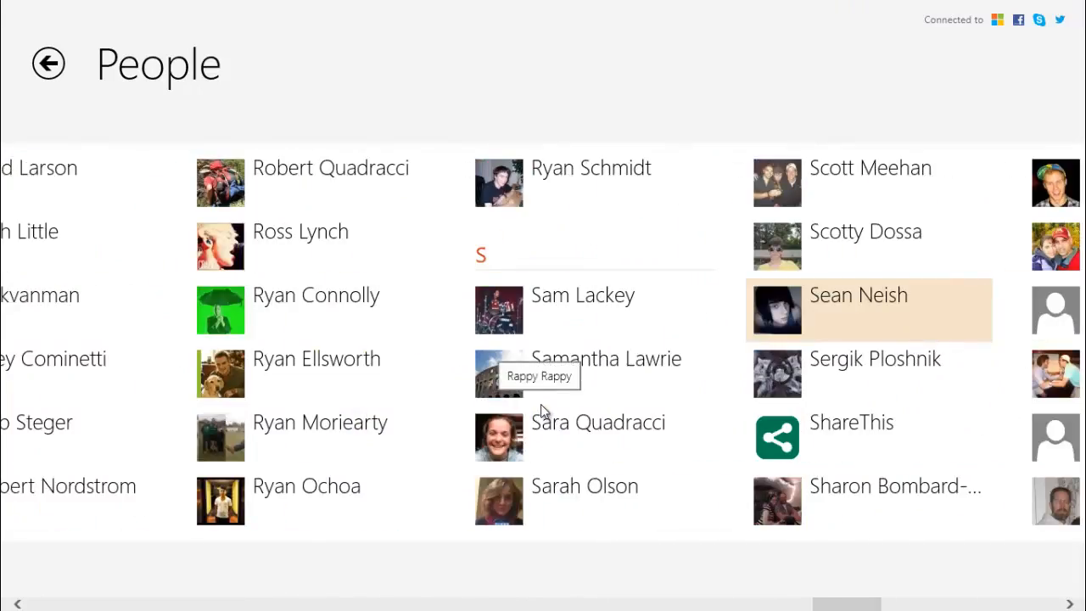
key(super)
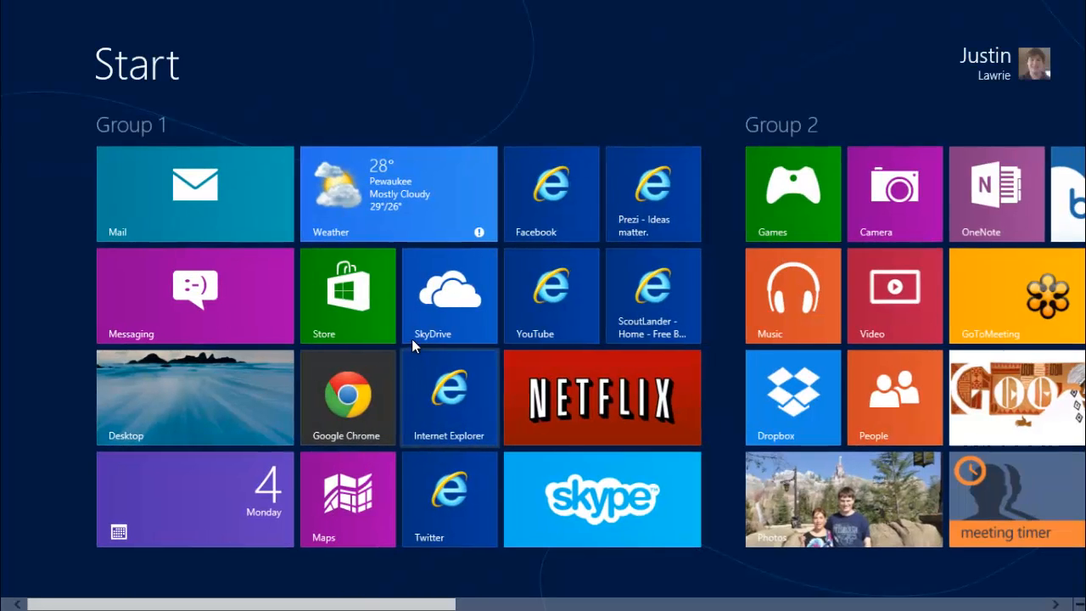
Look through the Start screen's tile groups as far as Trials and back to Group 1.
scroll(458, 331, right, 12)
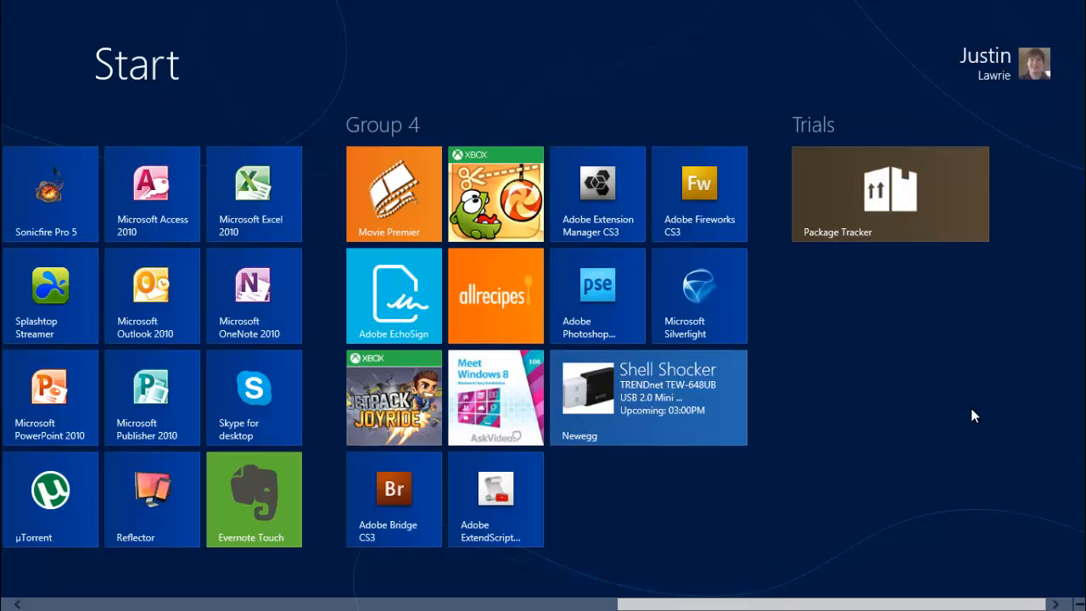
scroll(974, 416, left, 10)
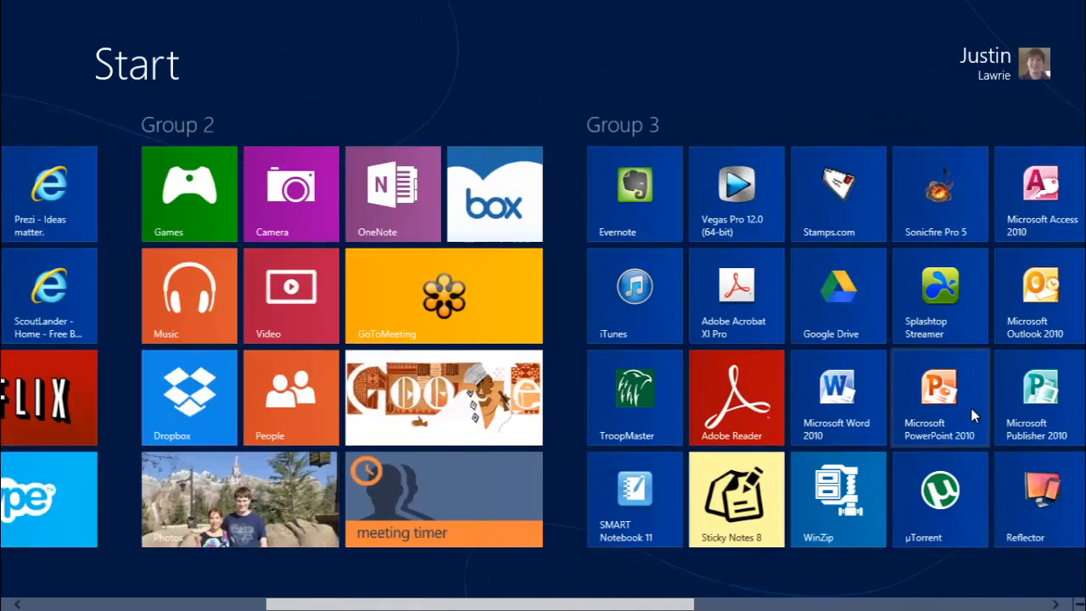
scroll(936, 444, left, 1)
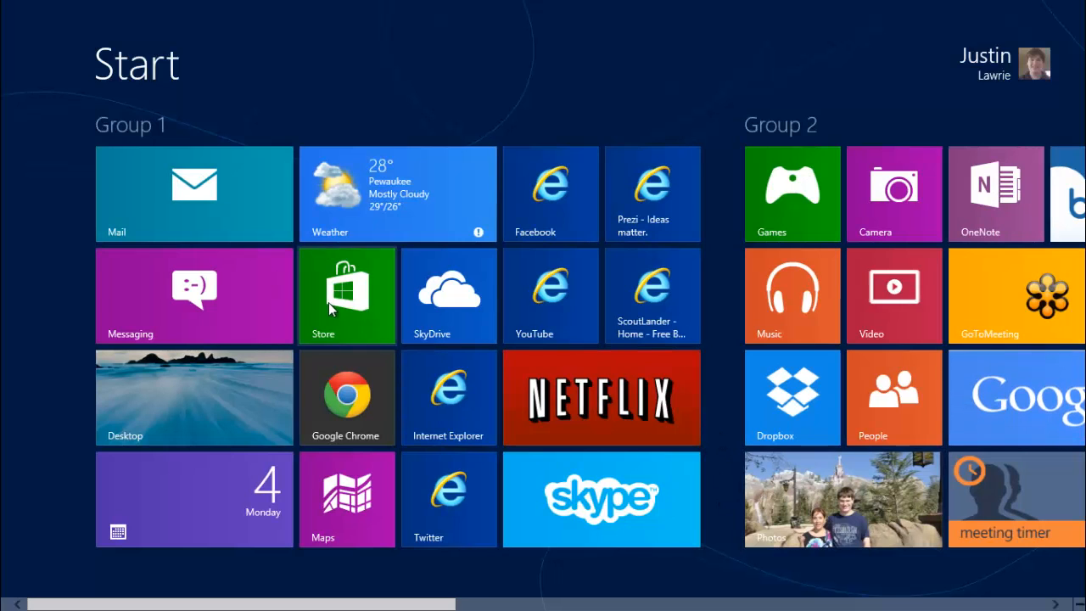
click(244, 216)
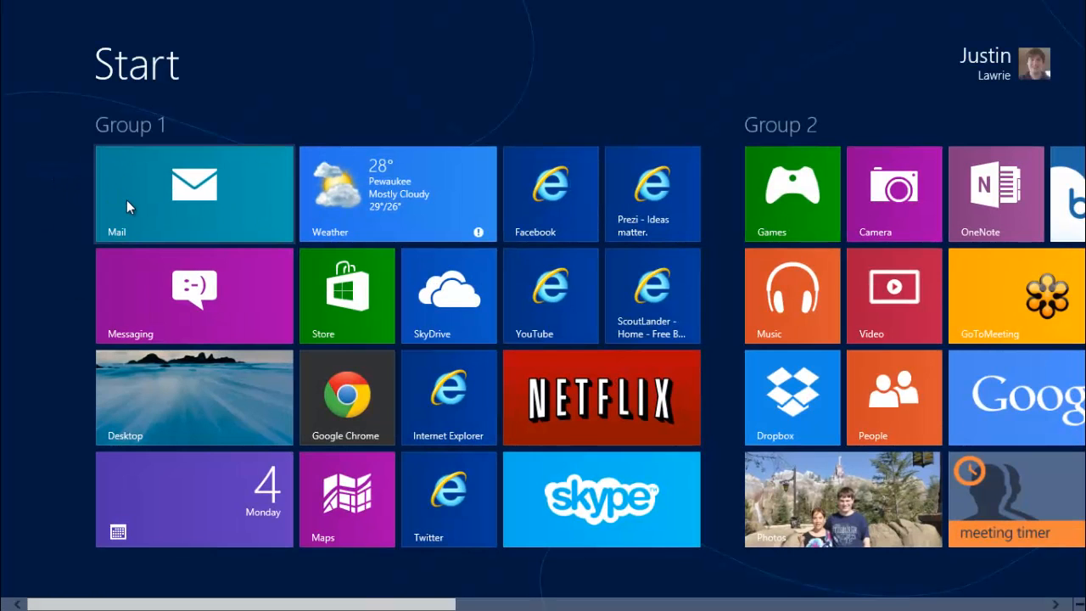
Open Google Chrome from the Start screen and load microsoft.com.
scroll(174, 202, down, 5)
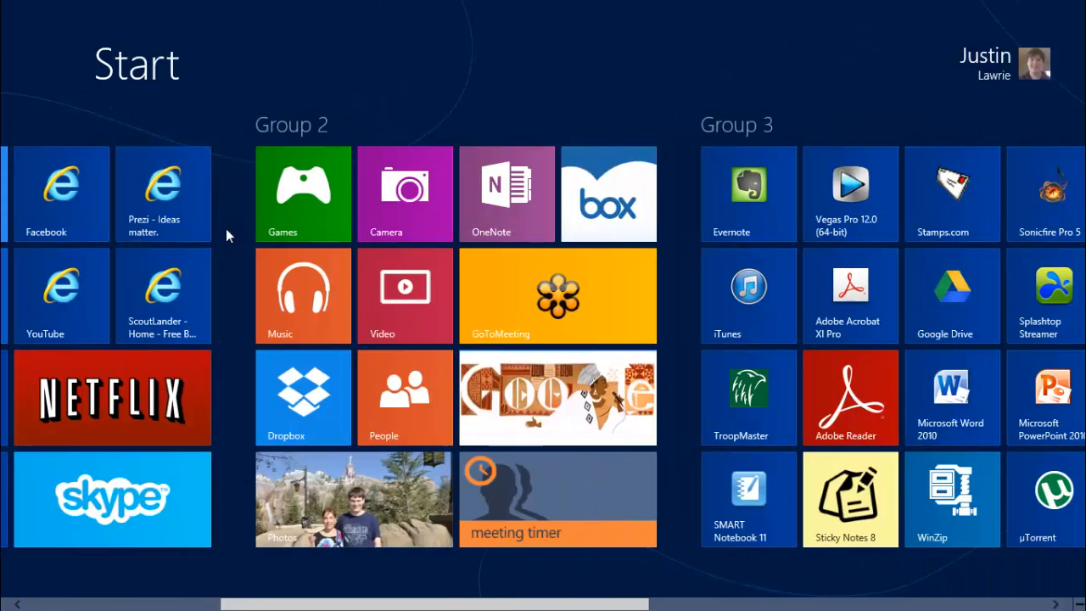
scroll(342, 288, down, 5)
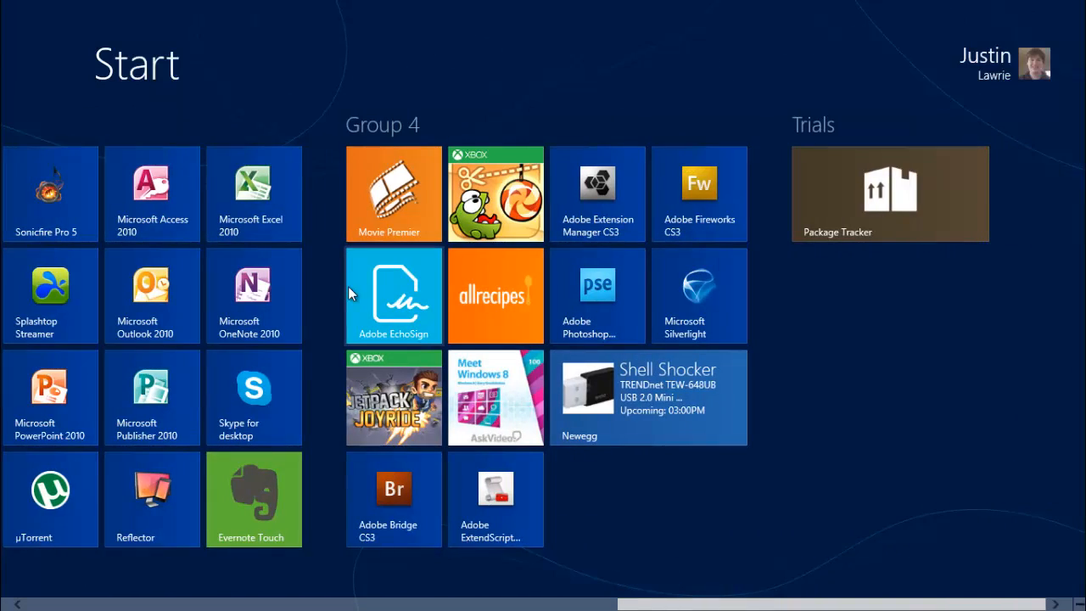
scroll(348, 293, up, 5)
scroll(354, 285, up, 8)
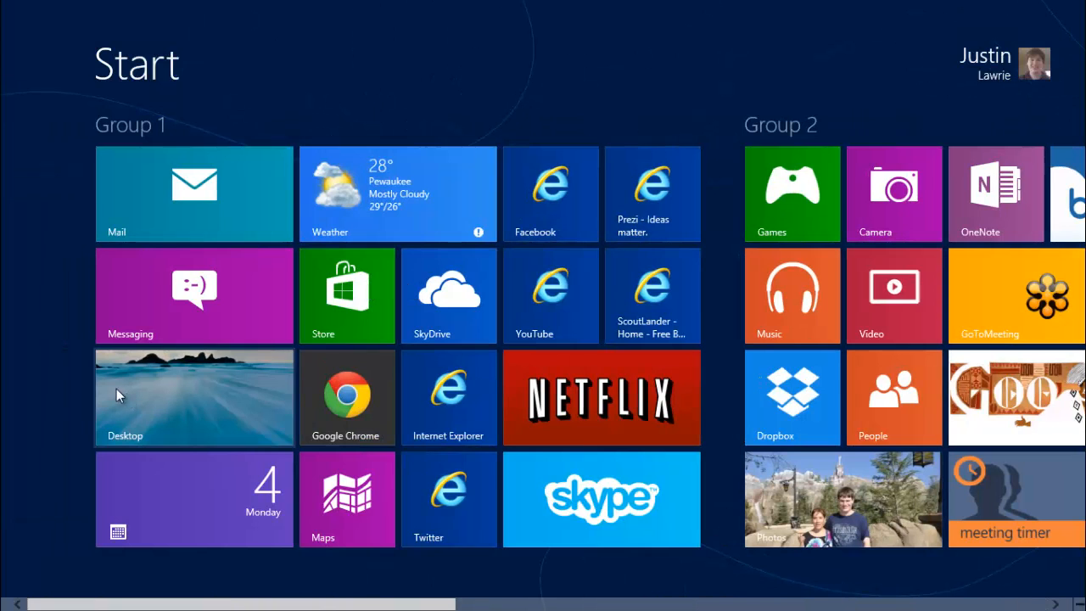
click(361, 405)
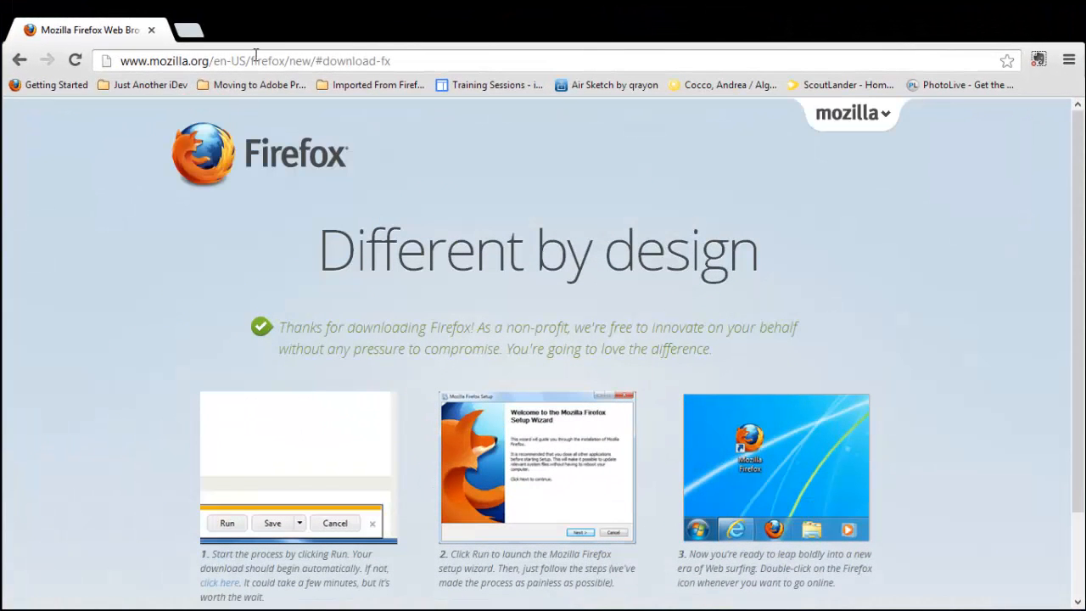
click(255, 54)
text(microsoft.com)
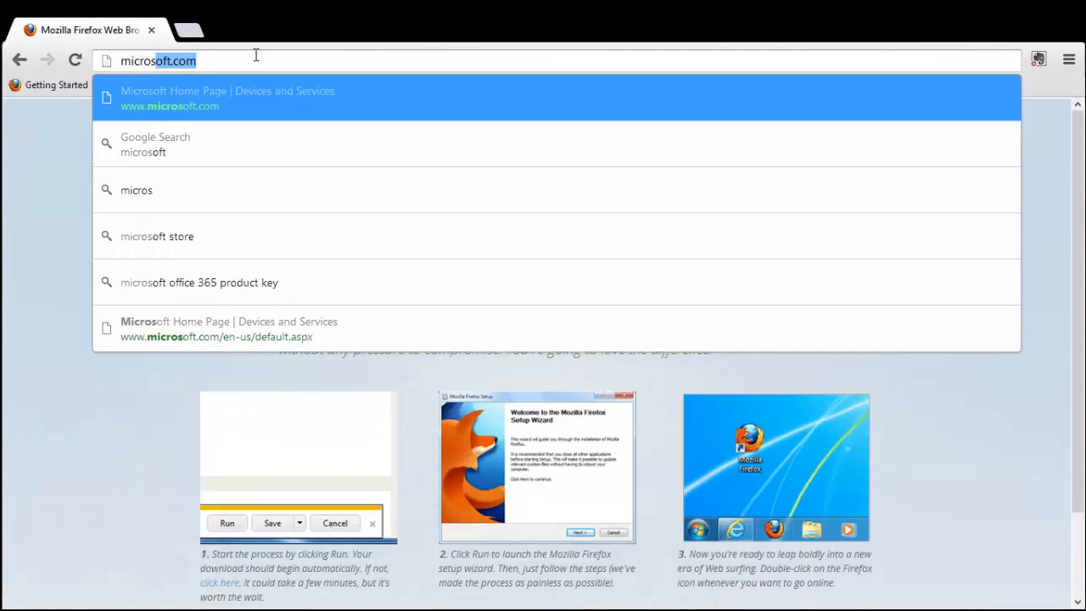
key(Return)
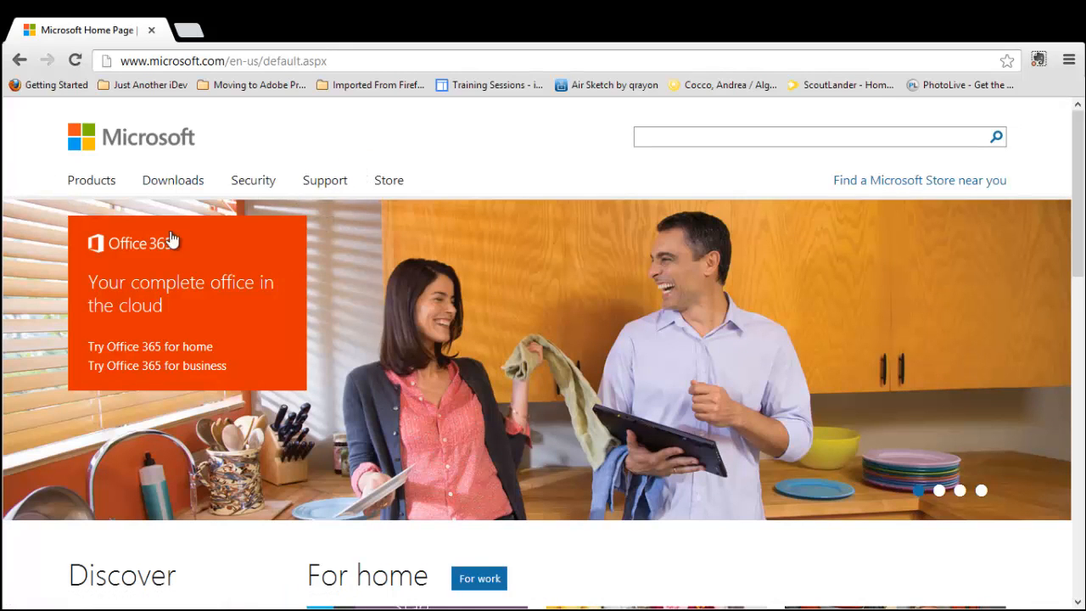
Open the Windows page from the Microsoft site's Discover list and look through it down to the footer and back.
scroll(174, 254, down, 4)
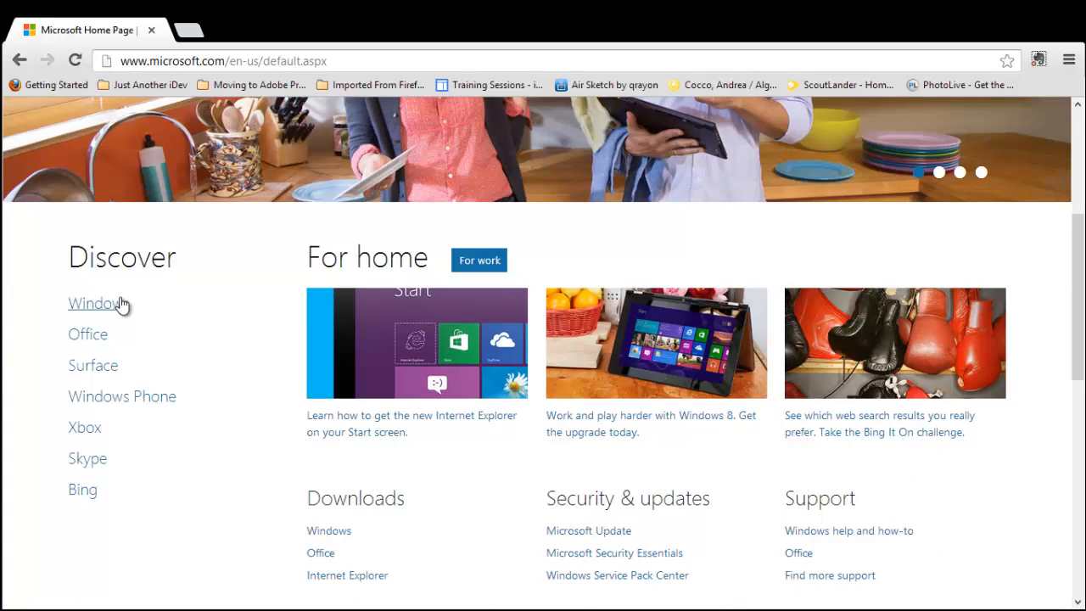
click(123, 304)
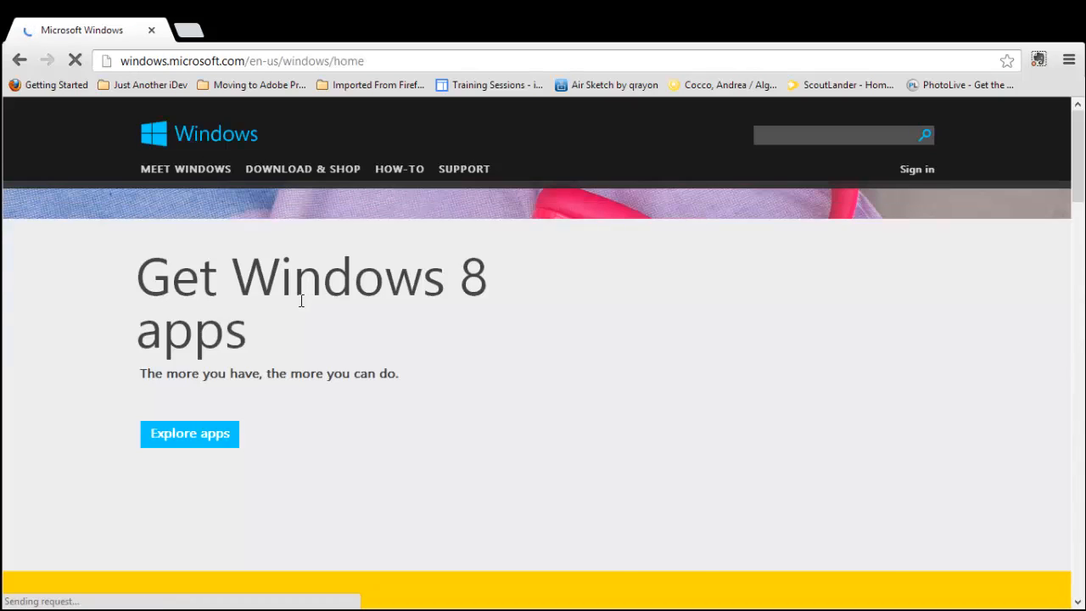
scroll(430, 286, down, 10)
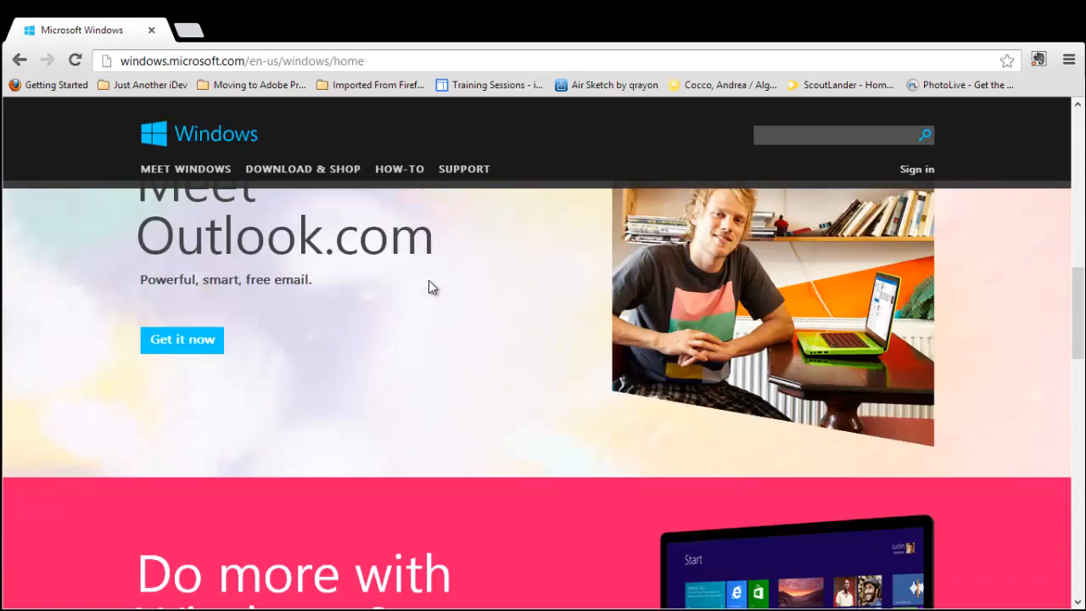
scroll(429, 287, down, 15)
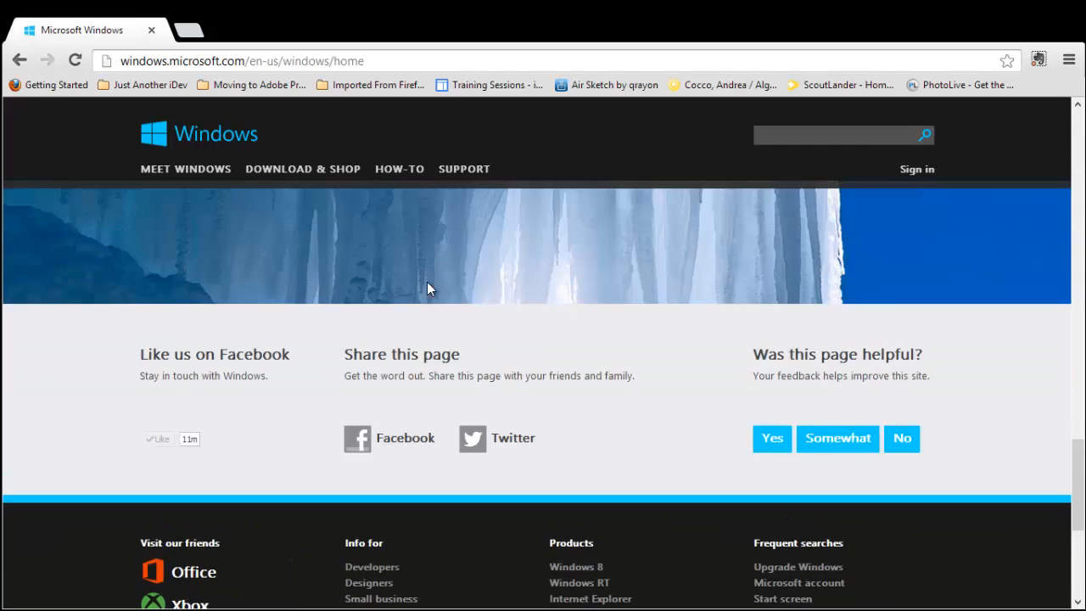
scroll(436, 288, down, 1)
scroll(438, 284, up, 1)
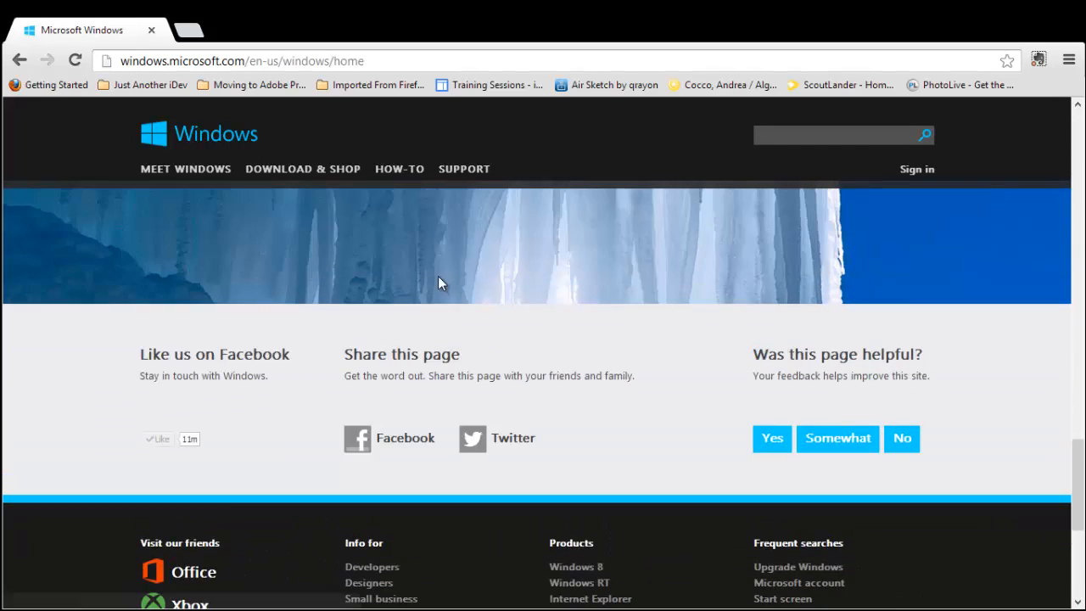
scroll(441, 286, up, 10)
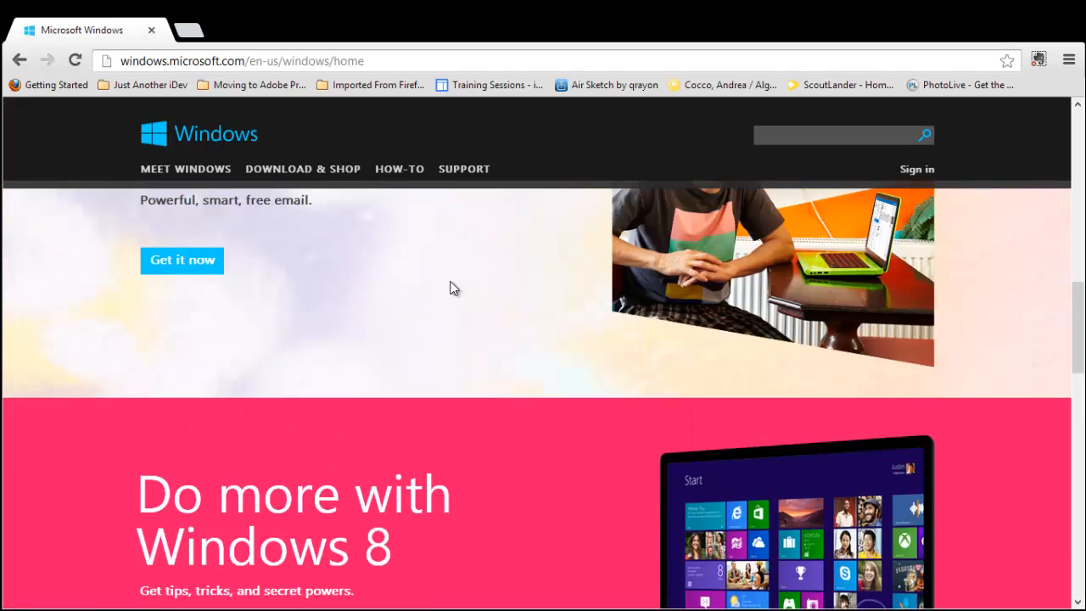
scroll(452, 288, up, 5)
scroll(457, 286, up, 5)
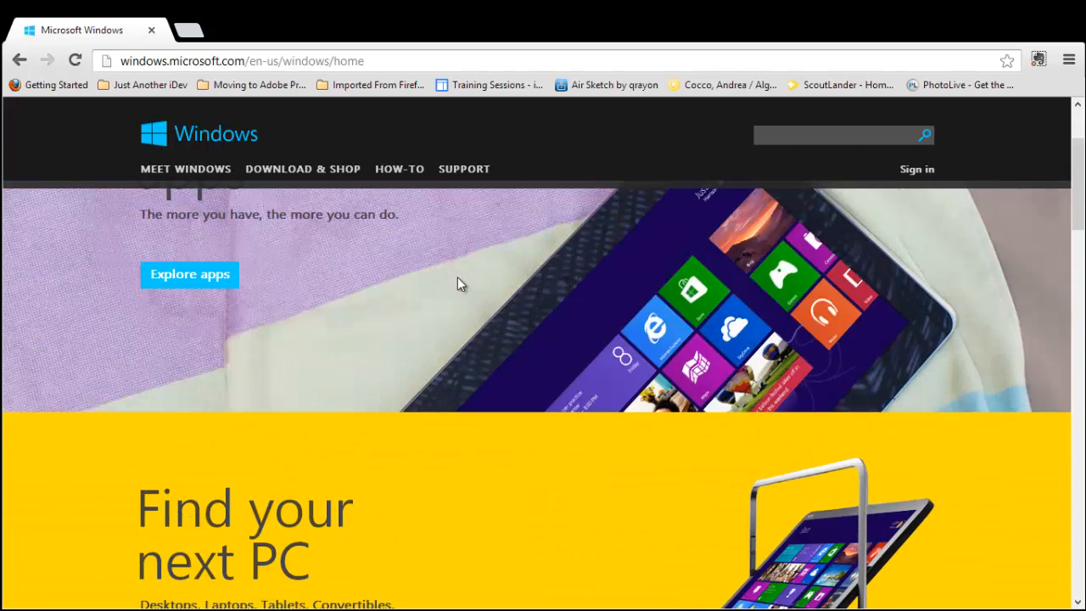
scroll(443, 280, up, 2)
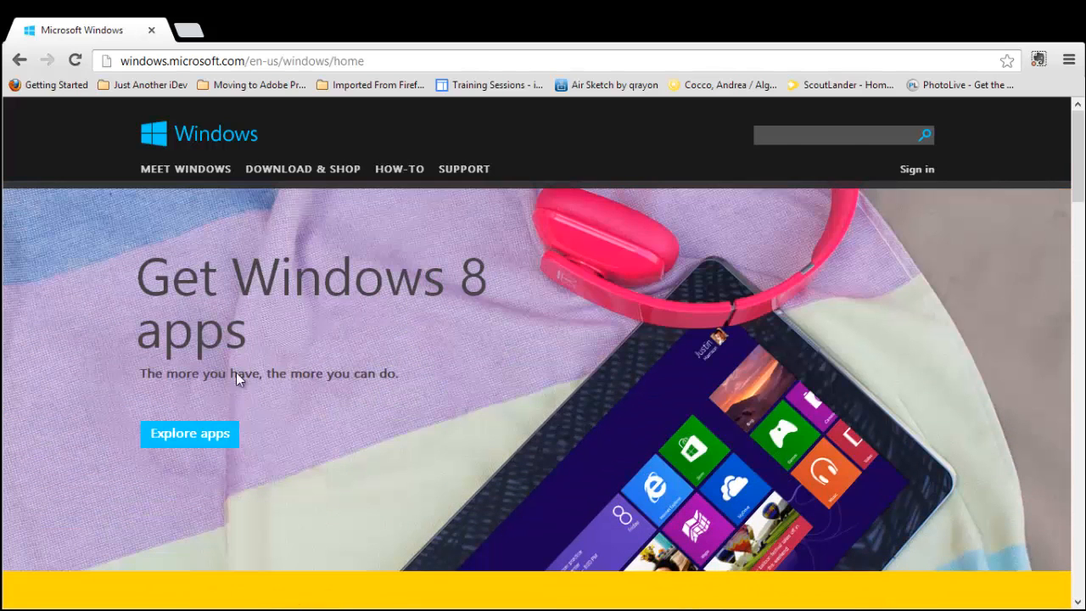
Open the Windows site's Download & Shop page and look it over.
click(285, 173)
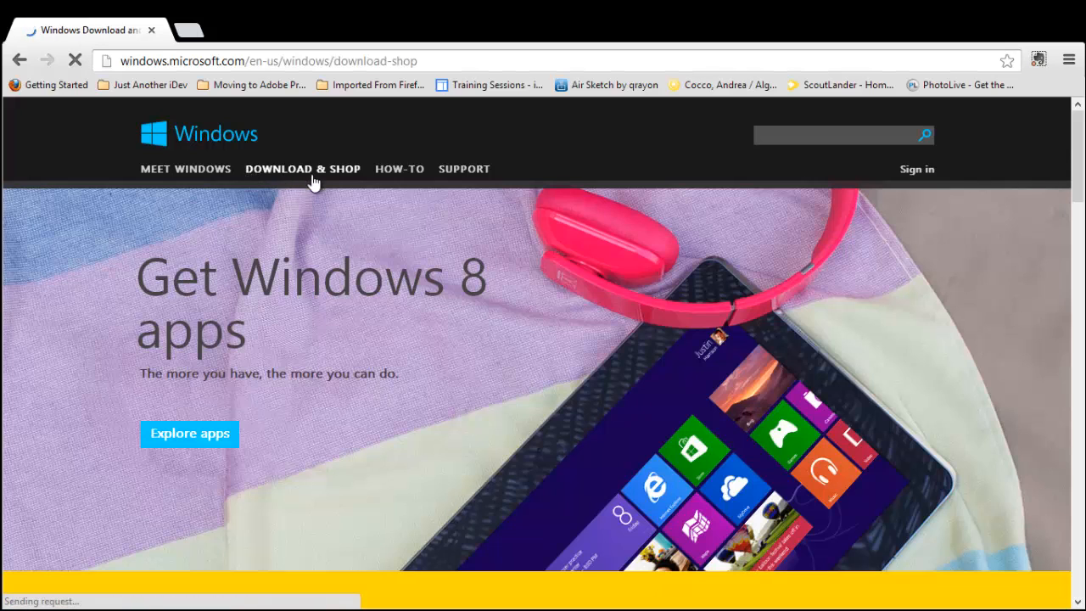
scroll(420, 368, down, 3)
scroll(419, 368, up, 3)
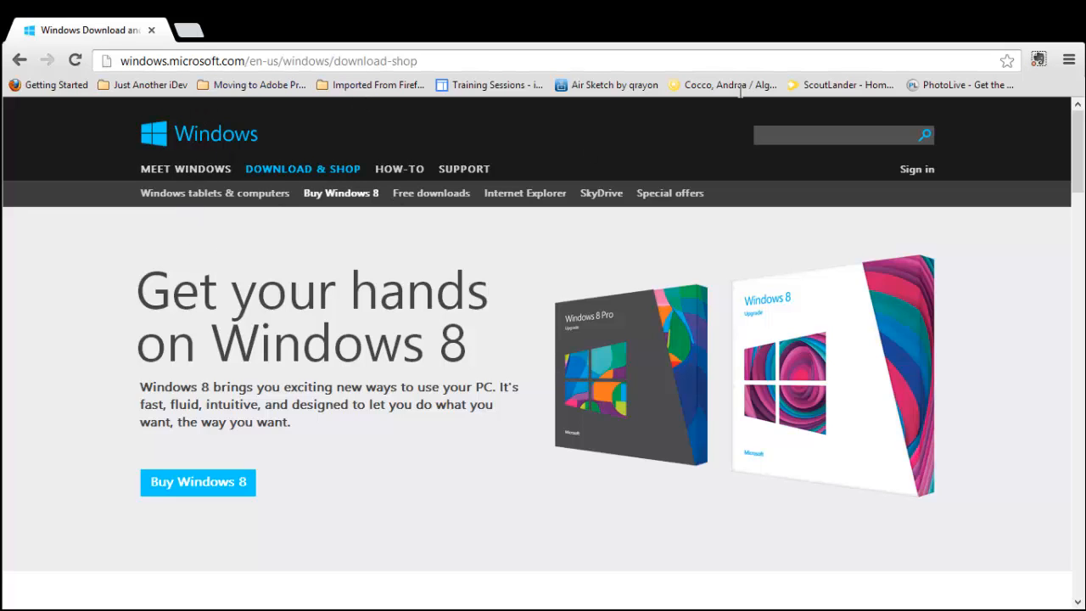
Leave the browser for the desktop and open two File Explorer windows.
key(super)
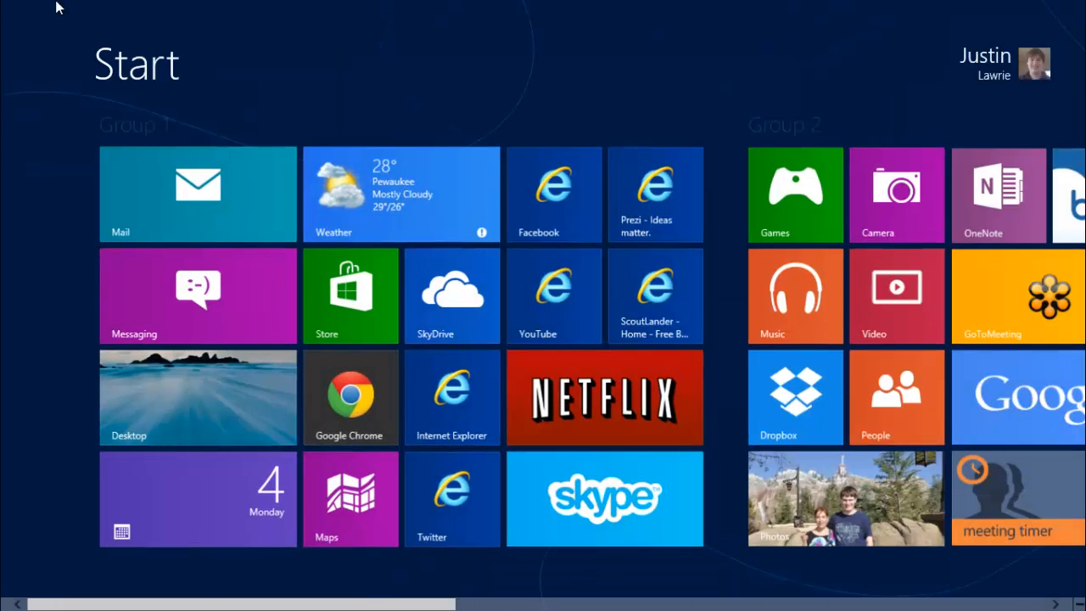
mouse_move(2, 3)
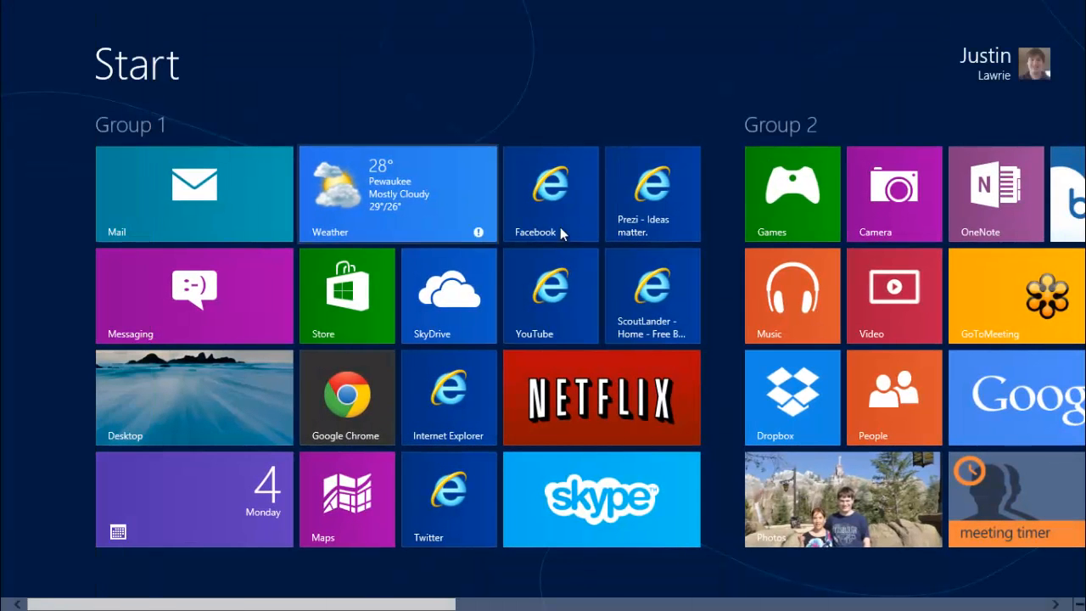
click(221, 422)
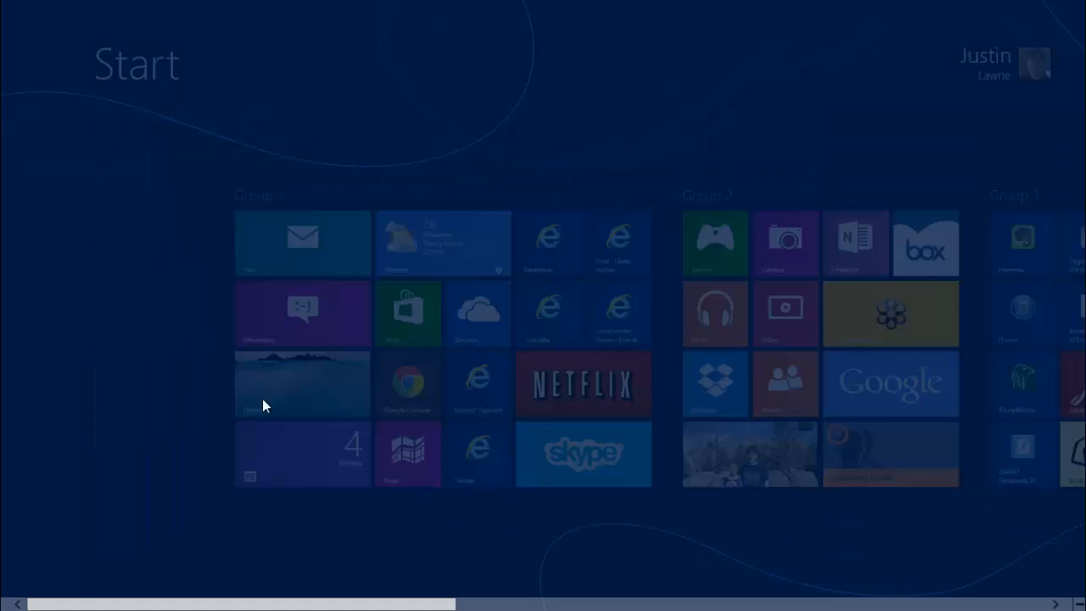
click(96, 591)
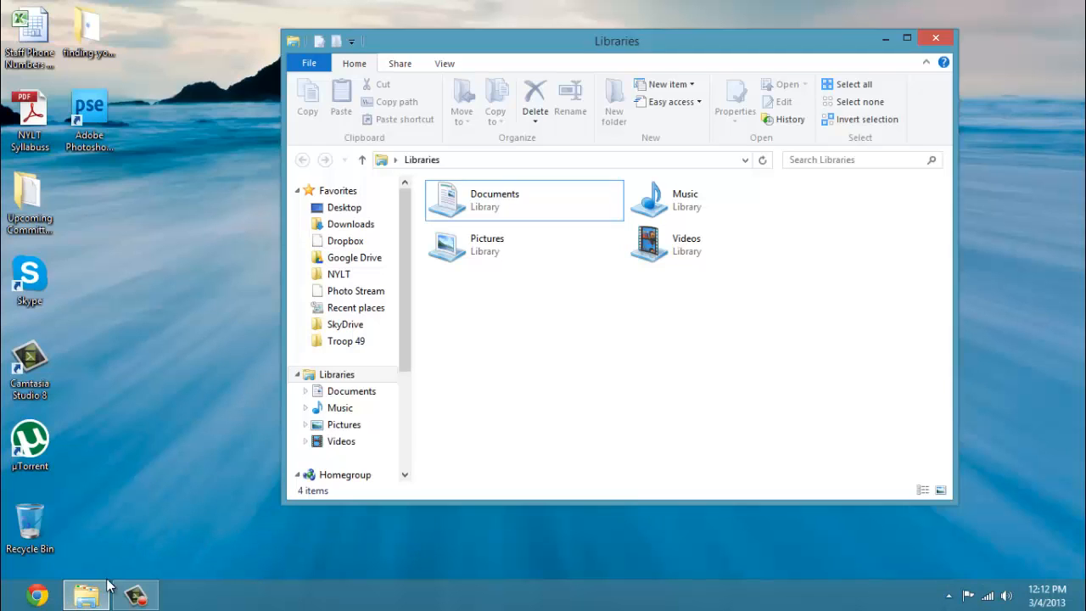
right_click(89, 594)
click(135, 516)
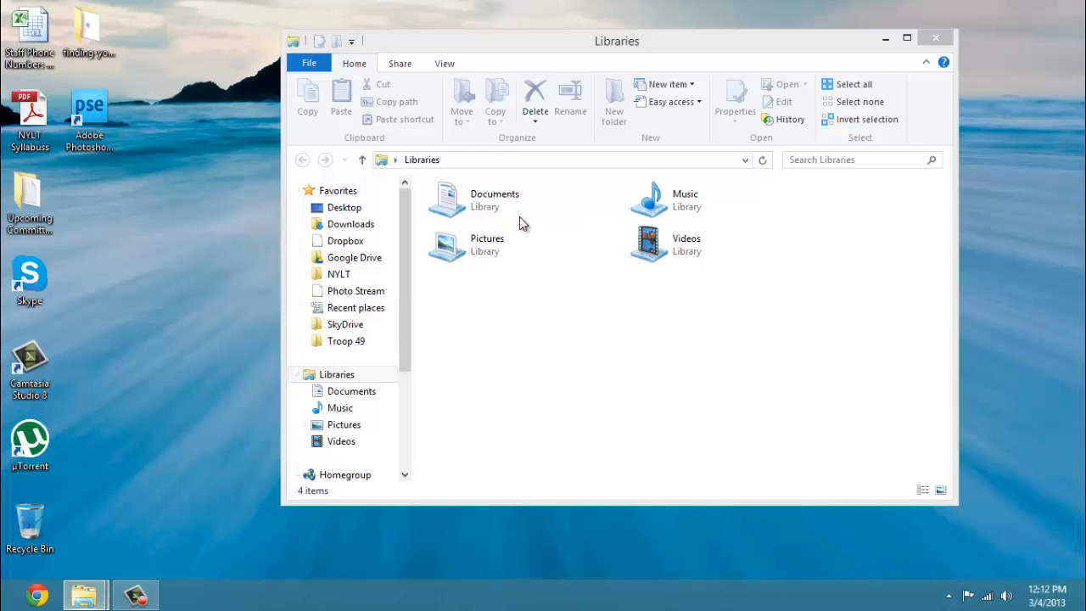
Snap the newer Libraries window to the right half of the desktop and the other to the left half, and close both.
drag(785, 101, 1085, 58)
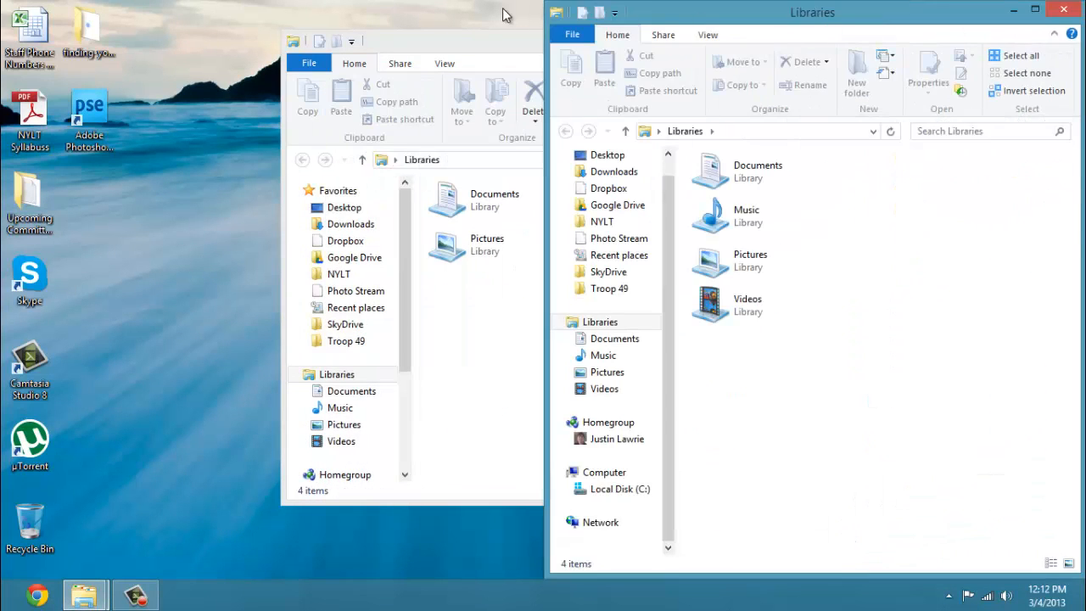
click(488, 39)
drag(489, 39, 1, 25)
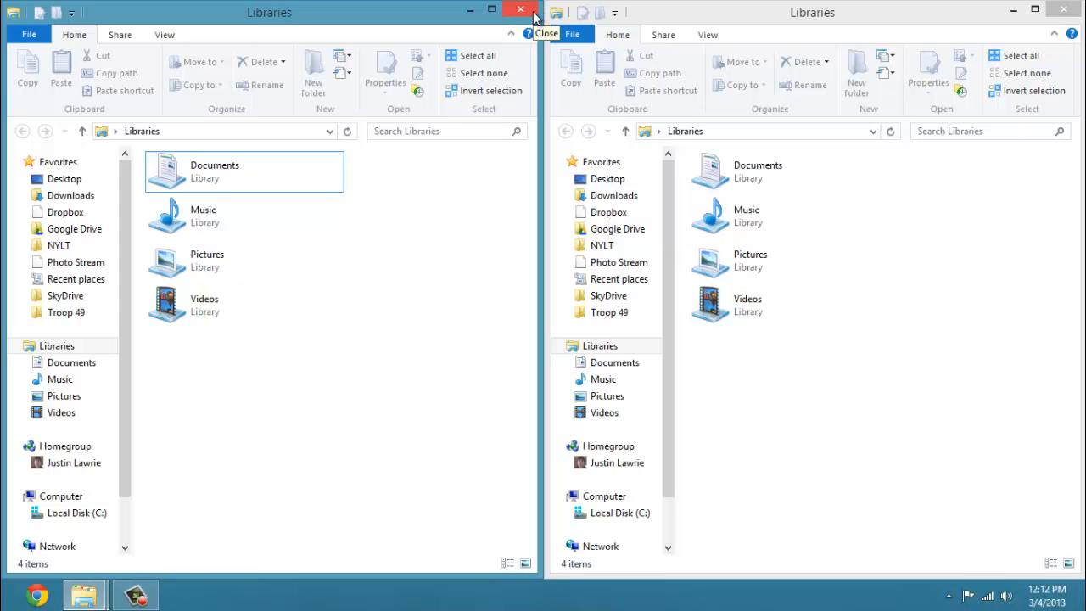
click(533, 12)
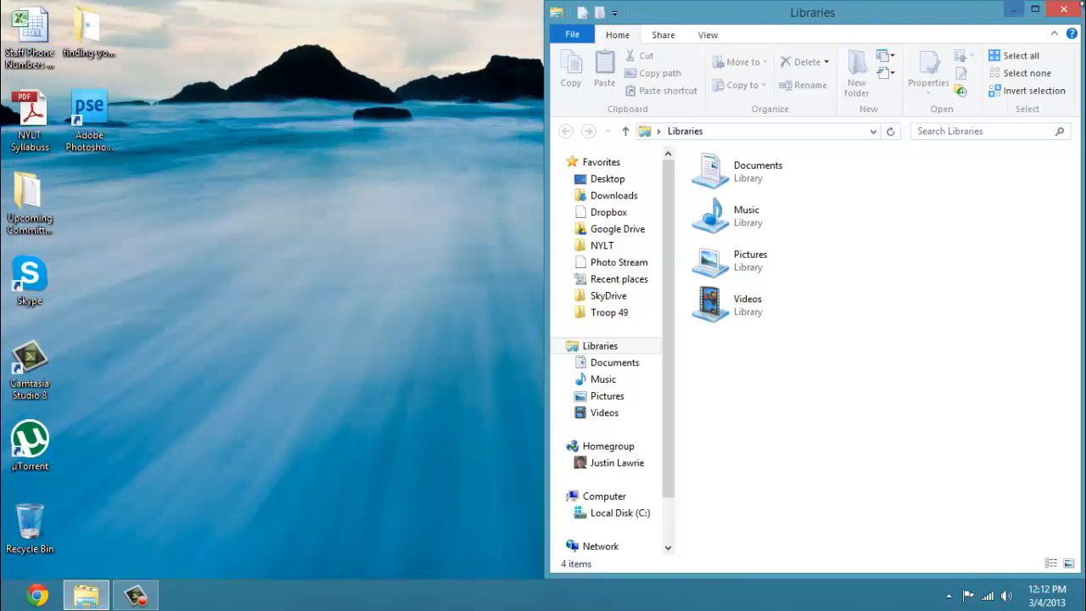
click(1063, 10)
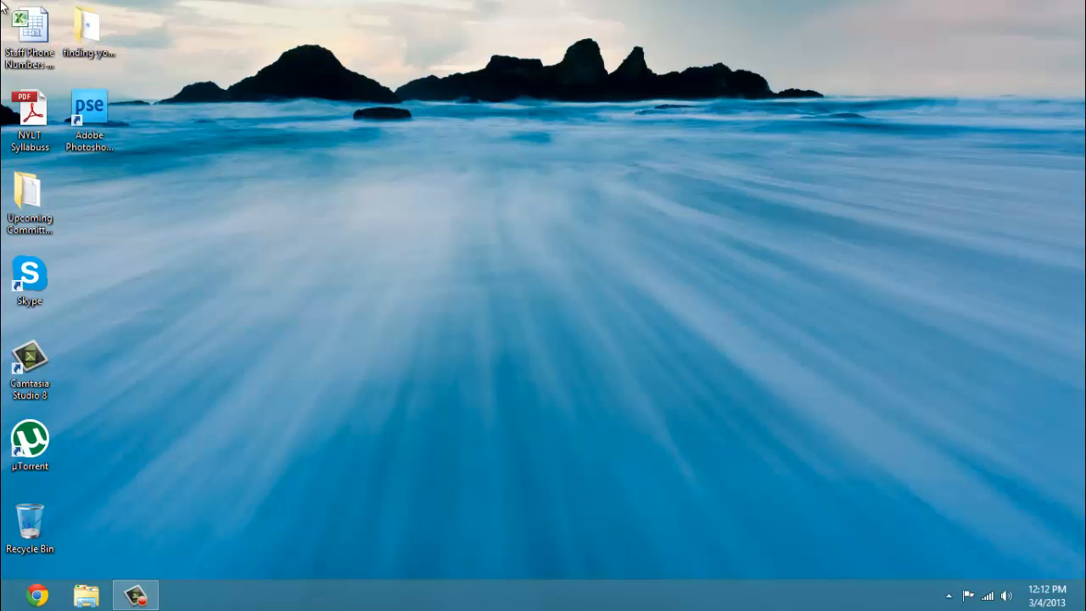
Snap the running Mail app beside the desktop, on its right side.
mouse_move(2, 3)
mouse_move(2, 193)
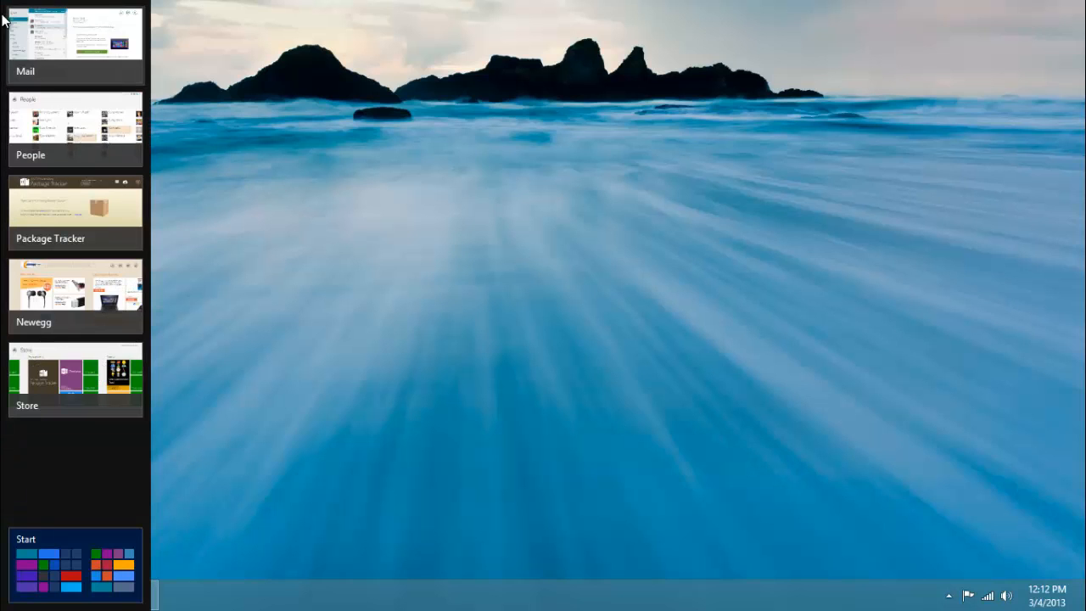
drag(70, 38, 149, 227)
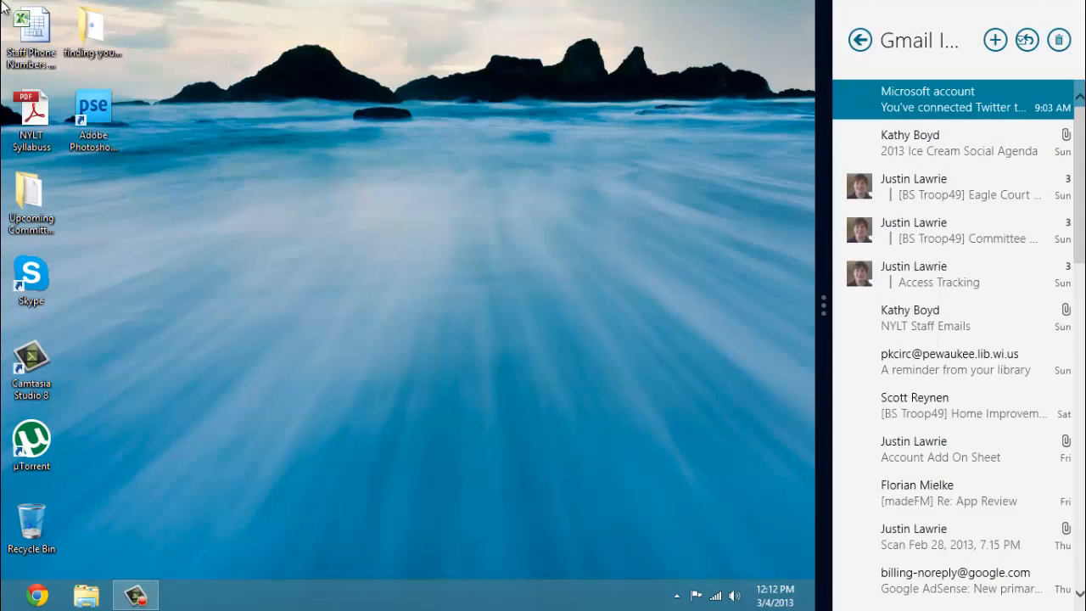
Snap the running People app on the left side of the desktop, and return the desktop to full screen.
mouse_move(4, 229)
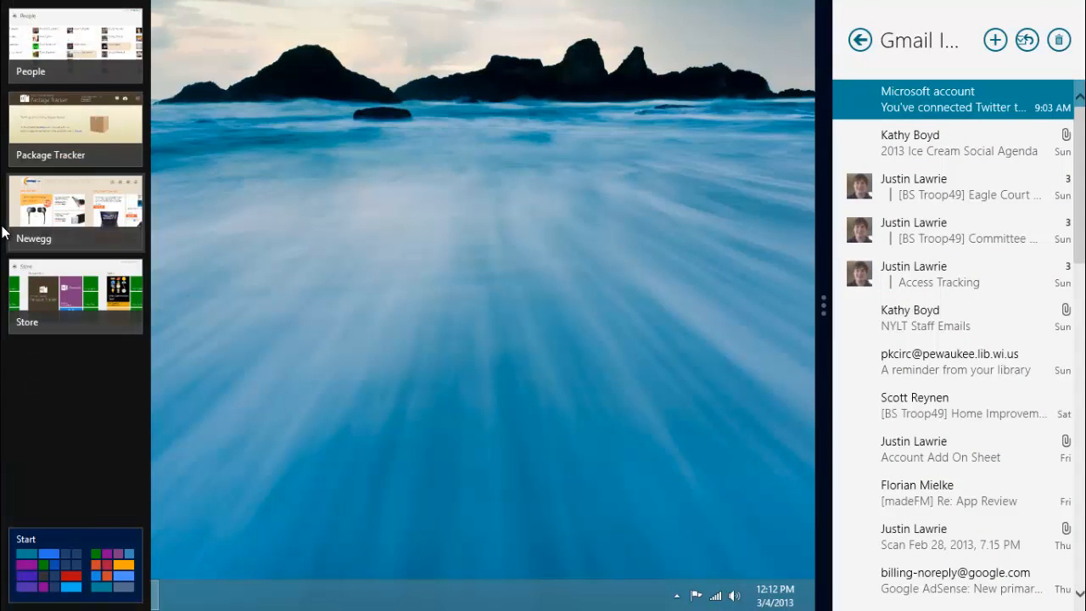
mouse_move(7, 165)
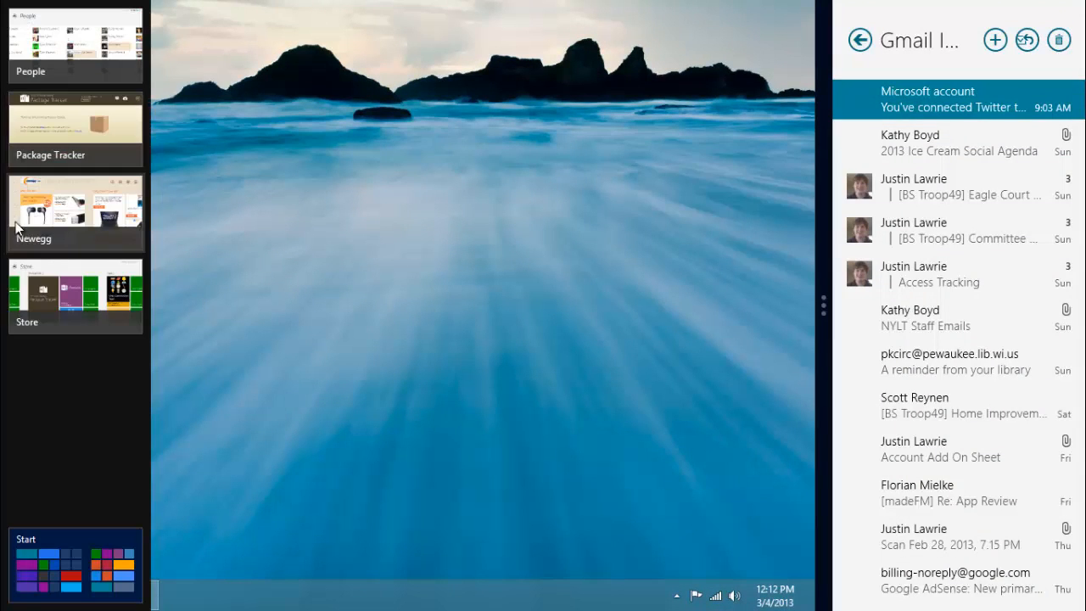
drag(42, 43, 51, 98)
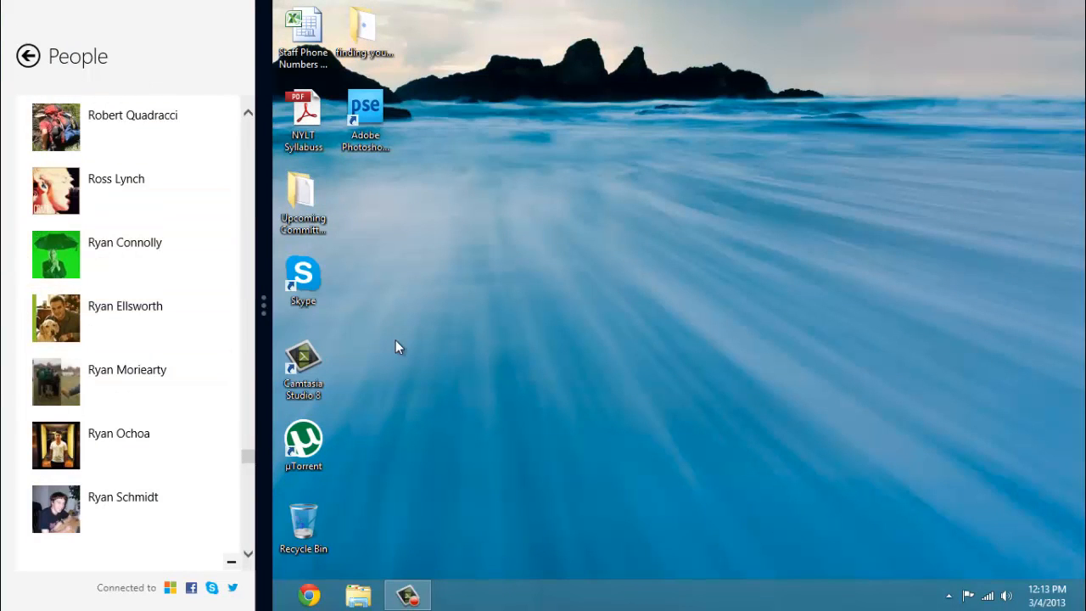
drag(264, 315, 2, 419)
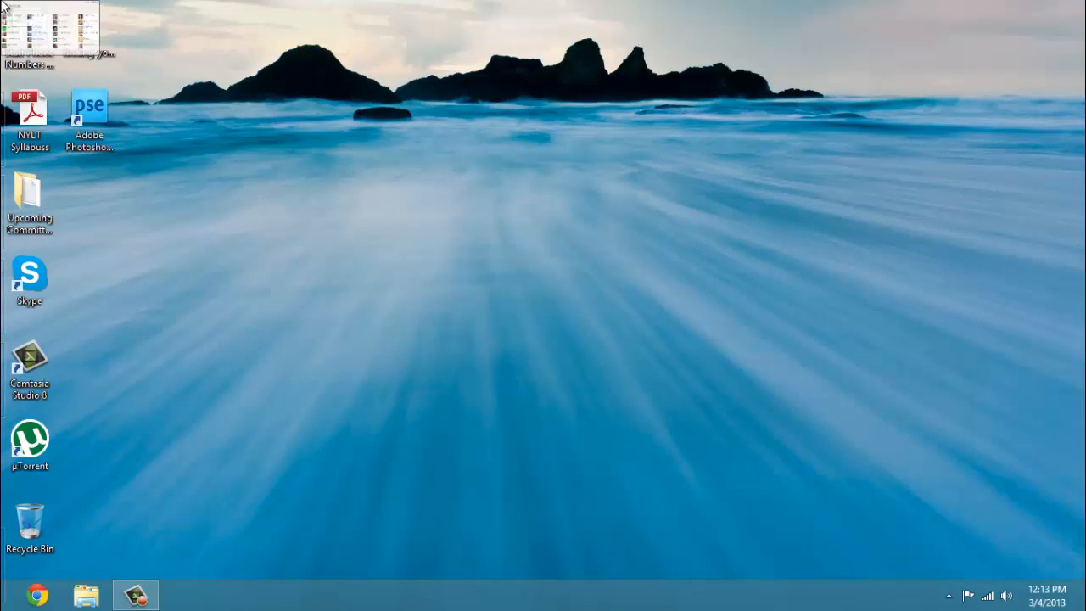
Bring up the Store app from the running apps and close it.
mouse_move(3, 371)
drag(46, 370, 436, 303)
drag(476, 9, 492, 599)
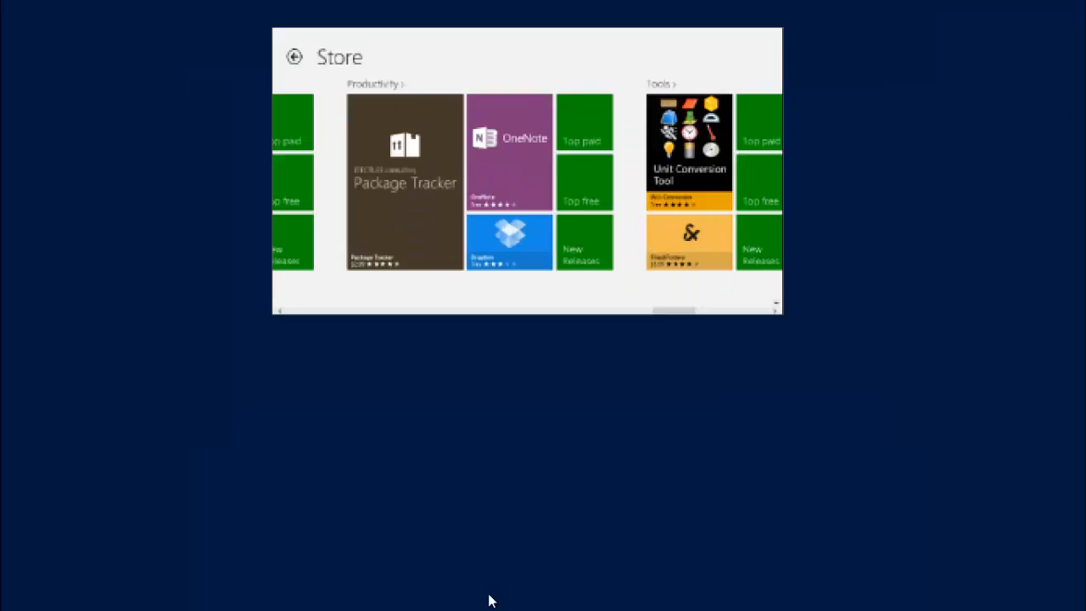